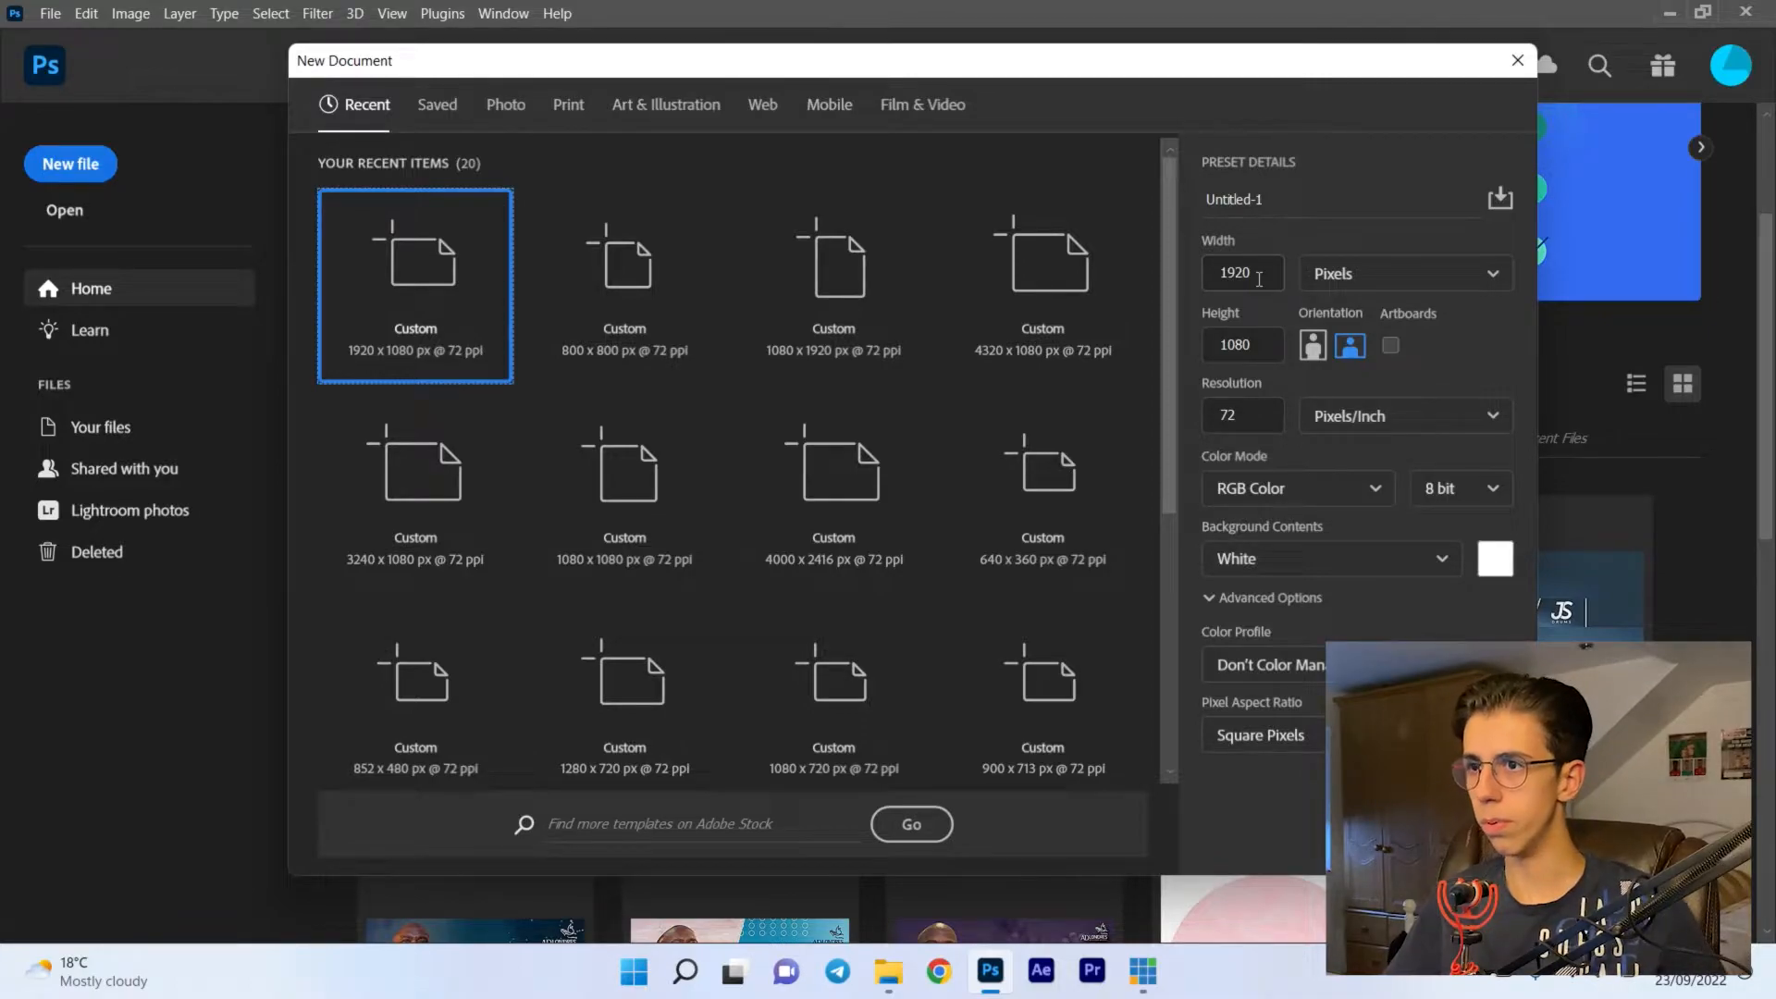
# - Create a 1920 x 1080 px RGB document at 72 ppi with a white background and unlock its background layer
pyautogui.press('Escape')
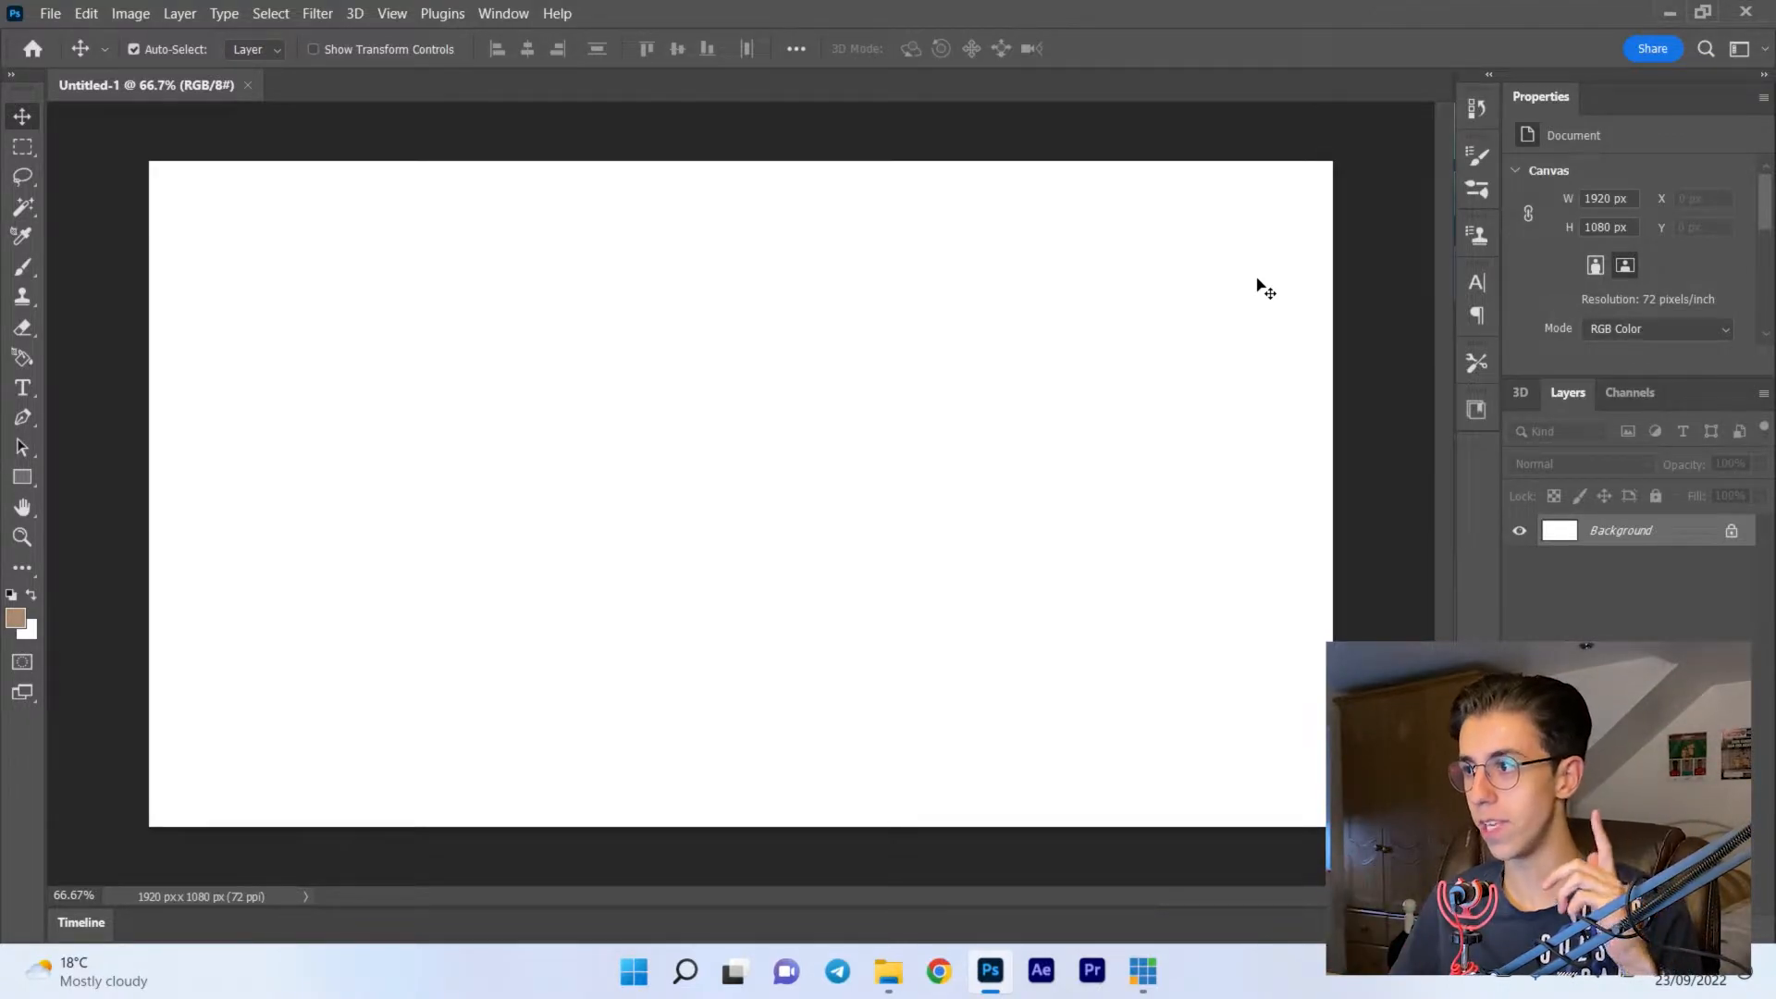
pyautogui.click(1731, 533)
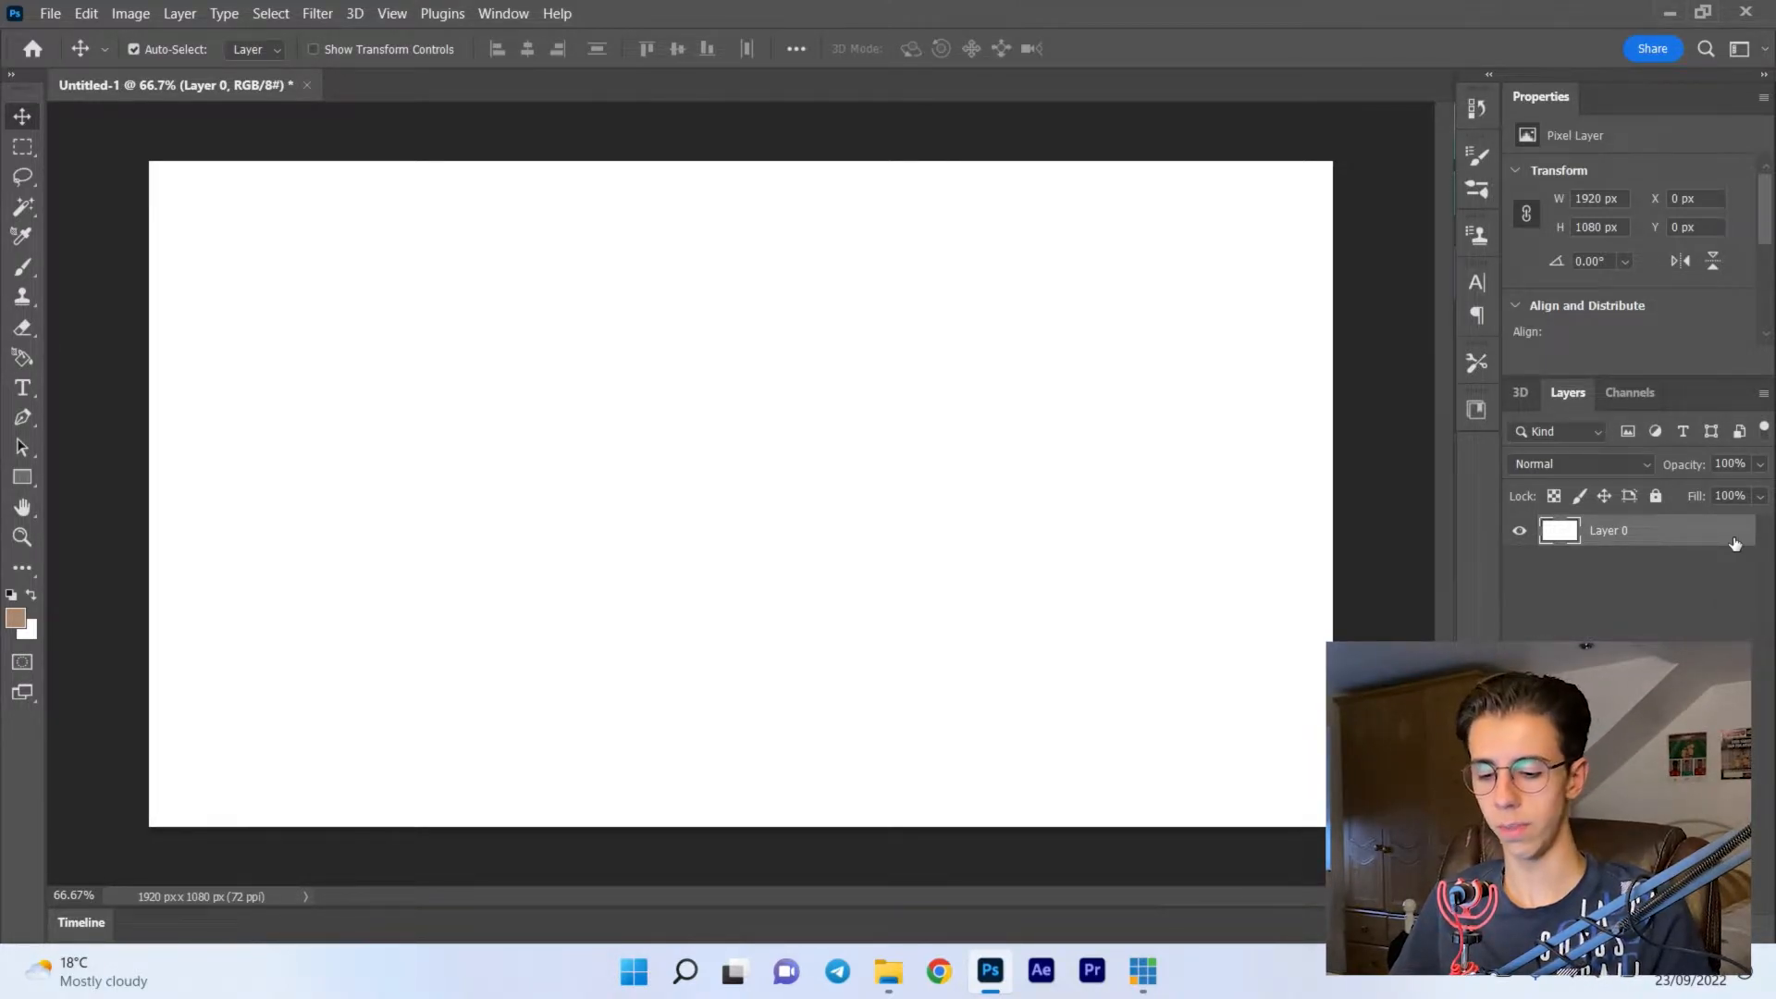
# - Open the speaker photo and the ADL-Logo-Black image together from the Video - Assets folder
pyautogui.hotkey('ctrl', 'o')
pyautogui.click(107, 267)
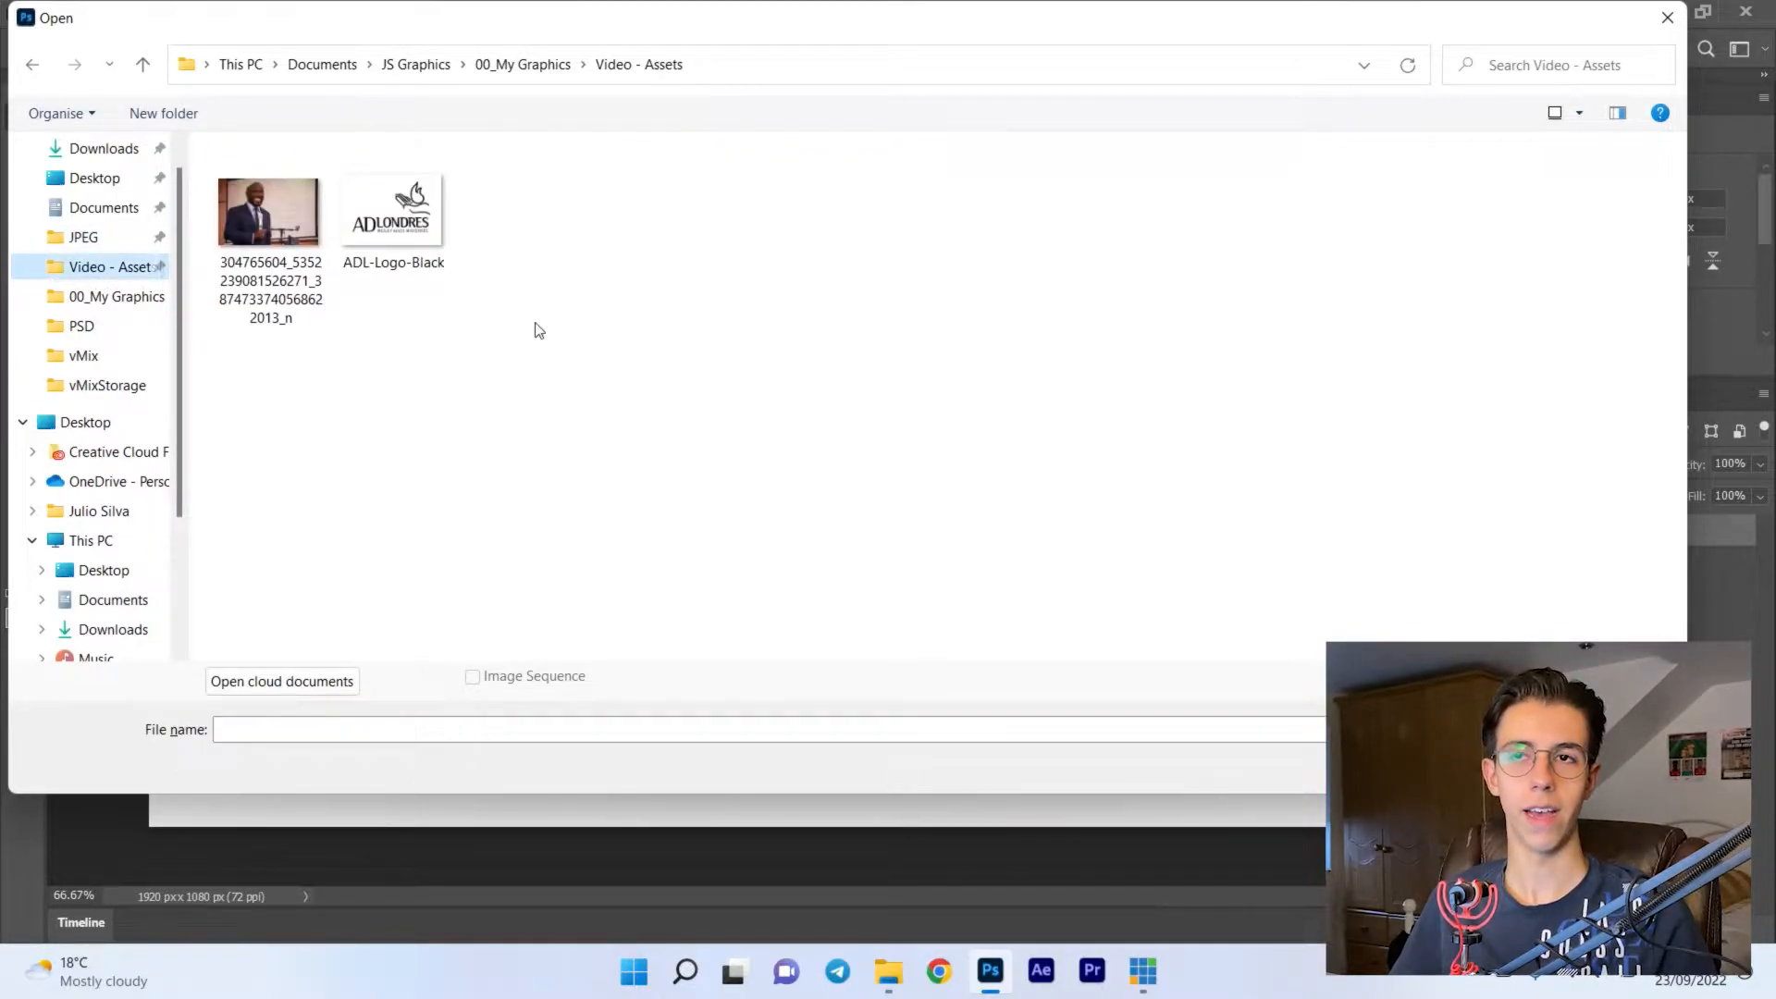
pyautogui.click(312, 296)
pyautogui.keyDown('ctrl'); pyautogui.click(381, 237); pyautogui.keyUp('ctrl')
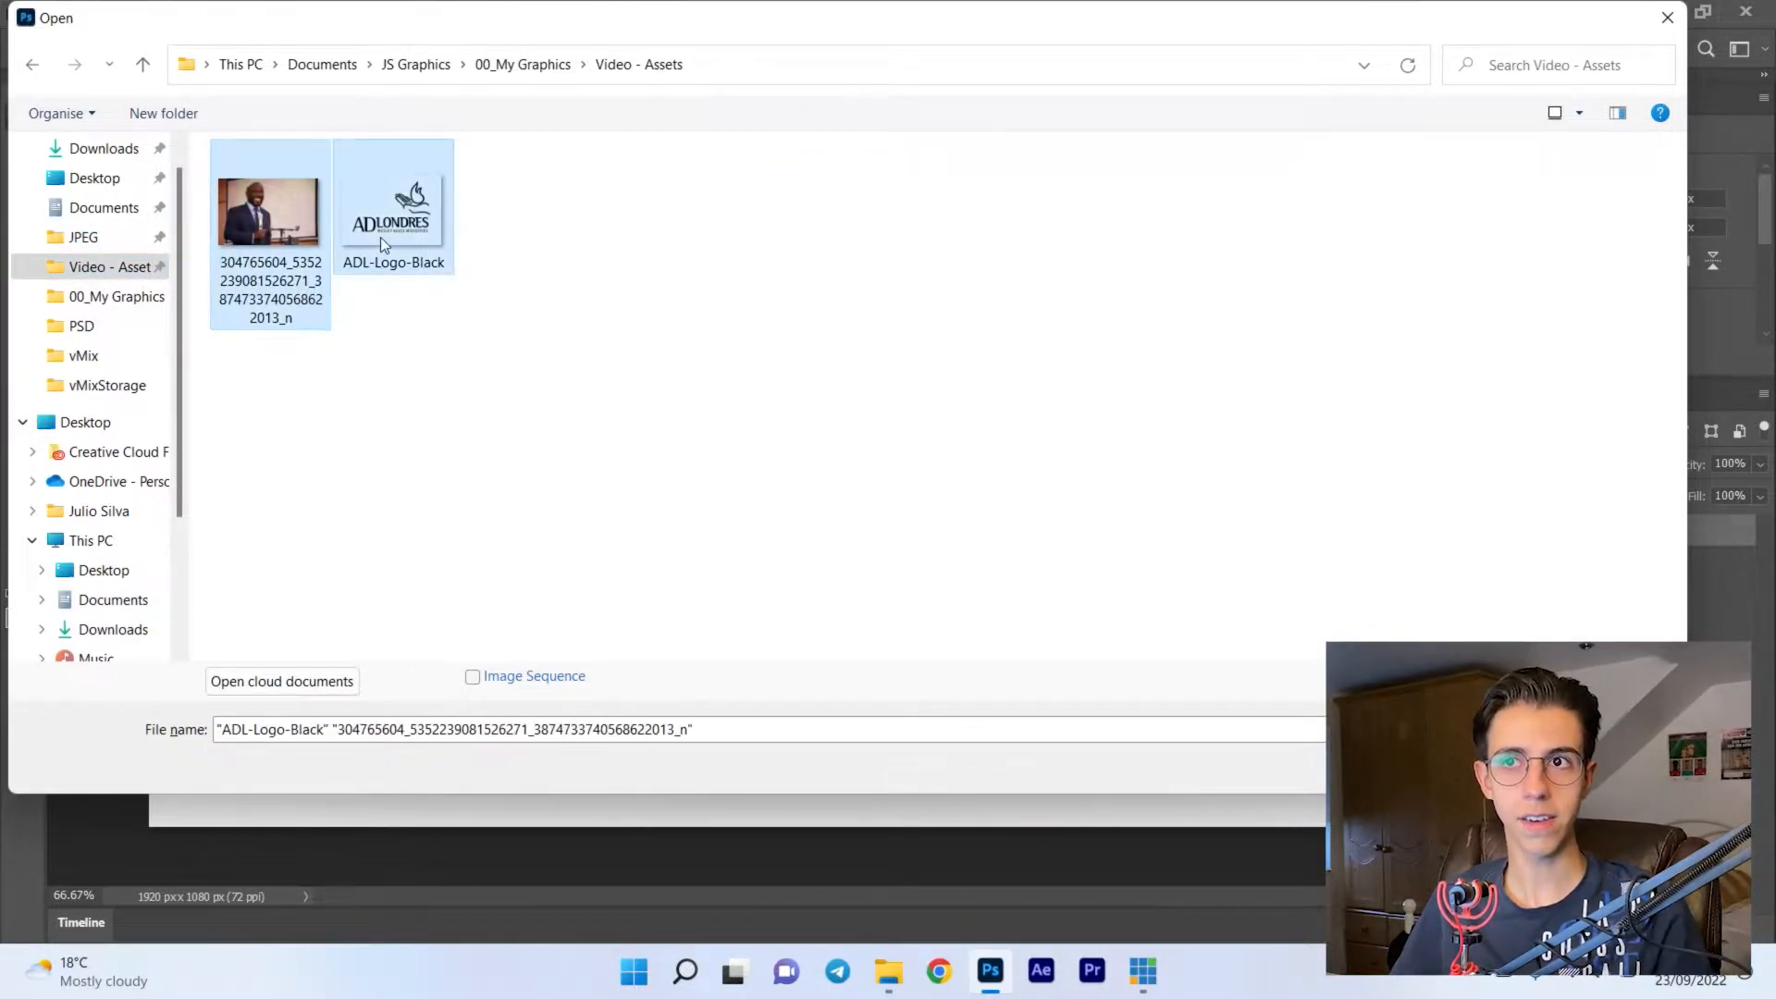
pyautogui.press('Return')
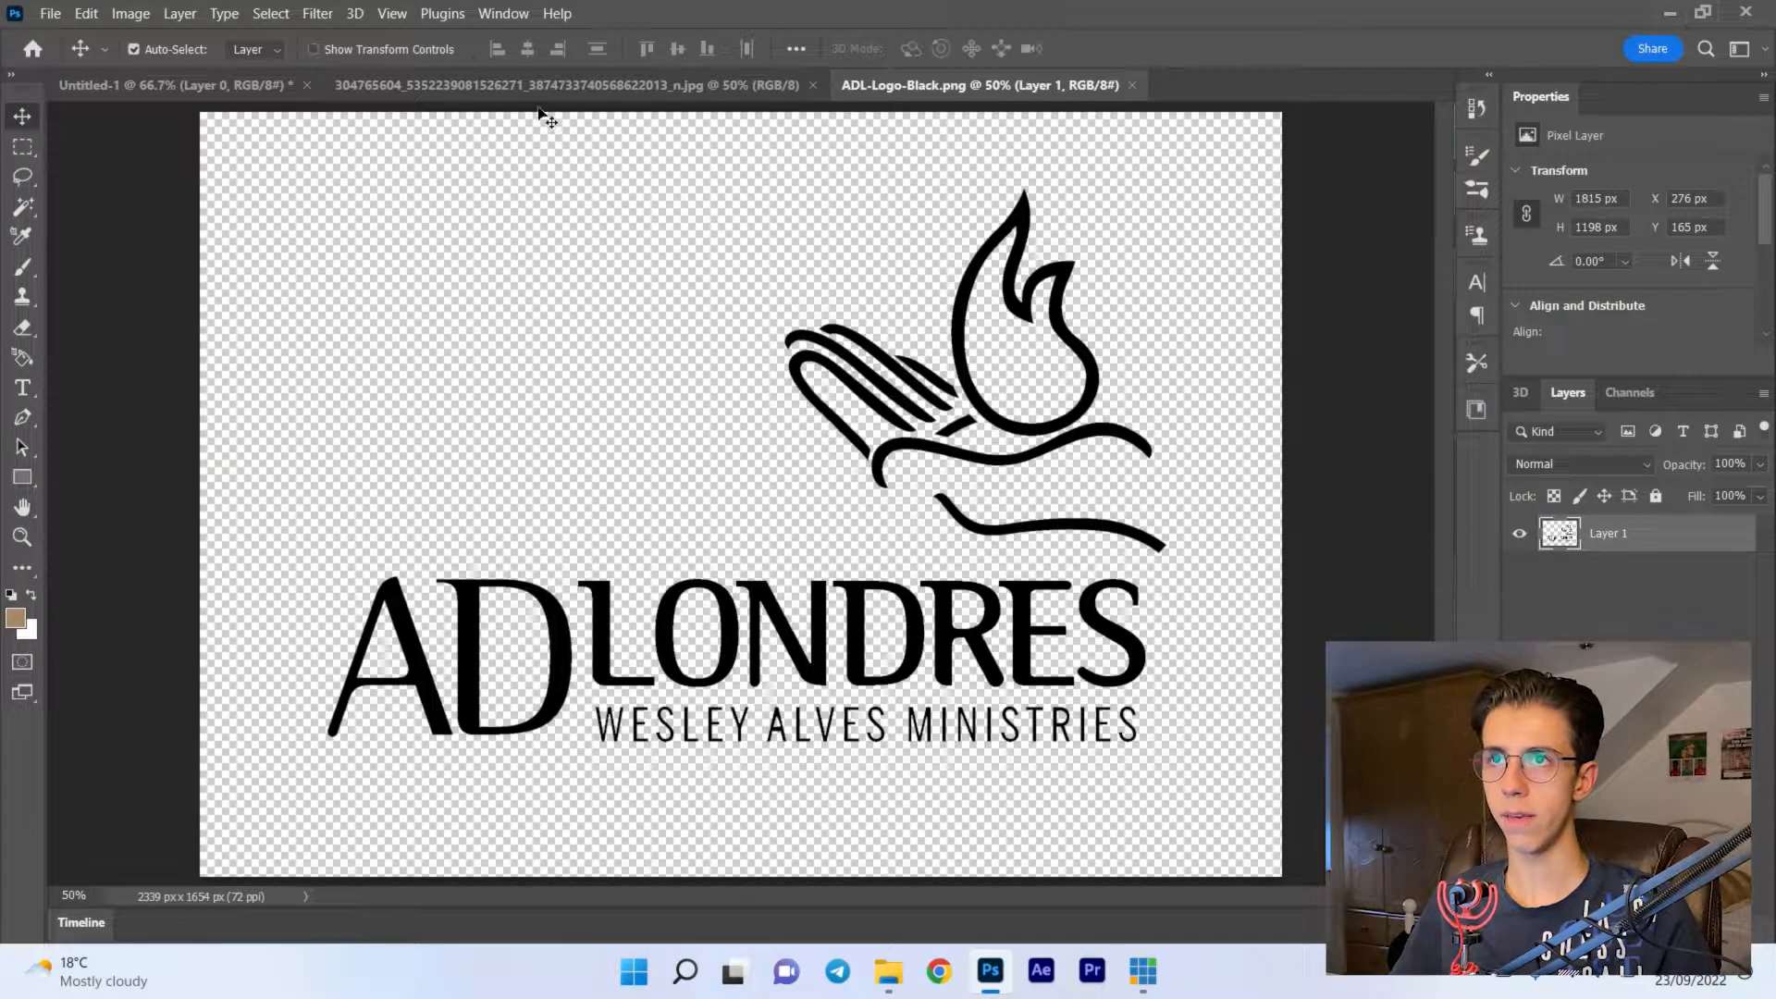
# - Unlock the background layer of the speaker photo and bring the photo into the Untitled-1 document
pyautogui.click(544, 85)
pyautogui.click(1032, 82)
pyautogui.click(648, 89)
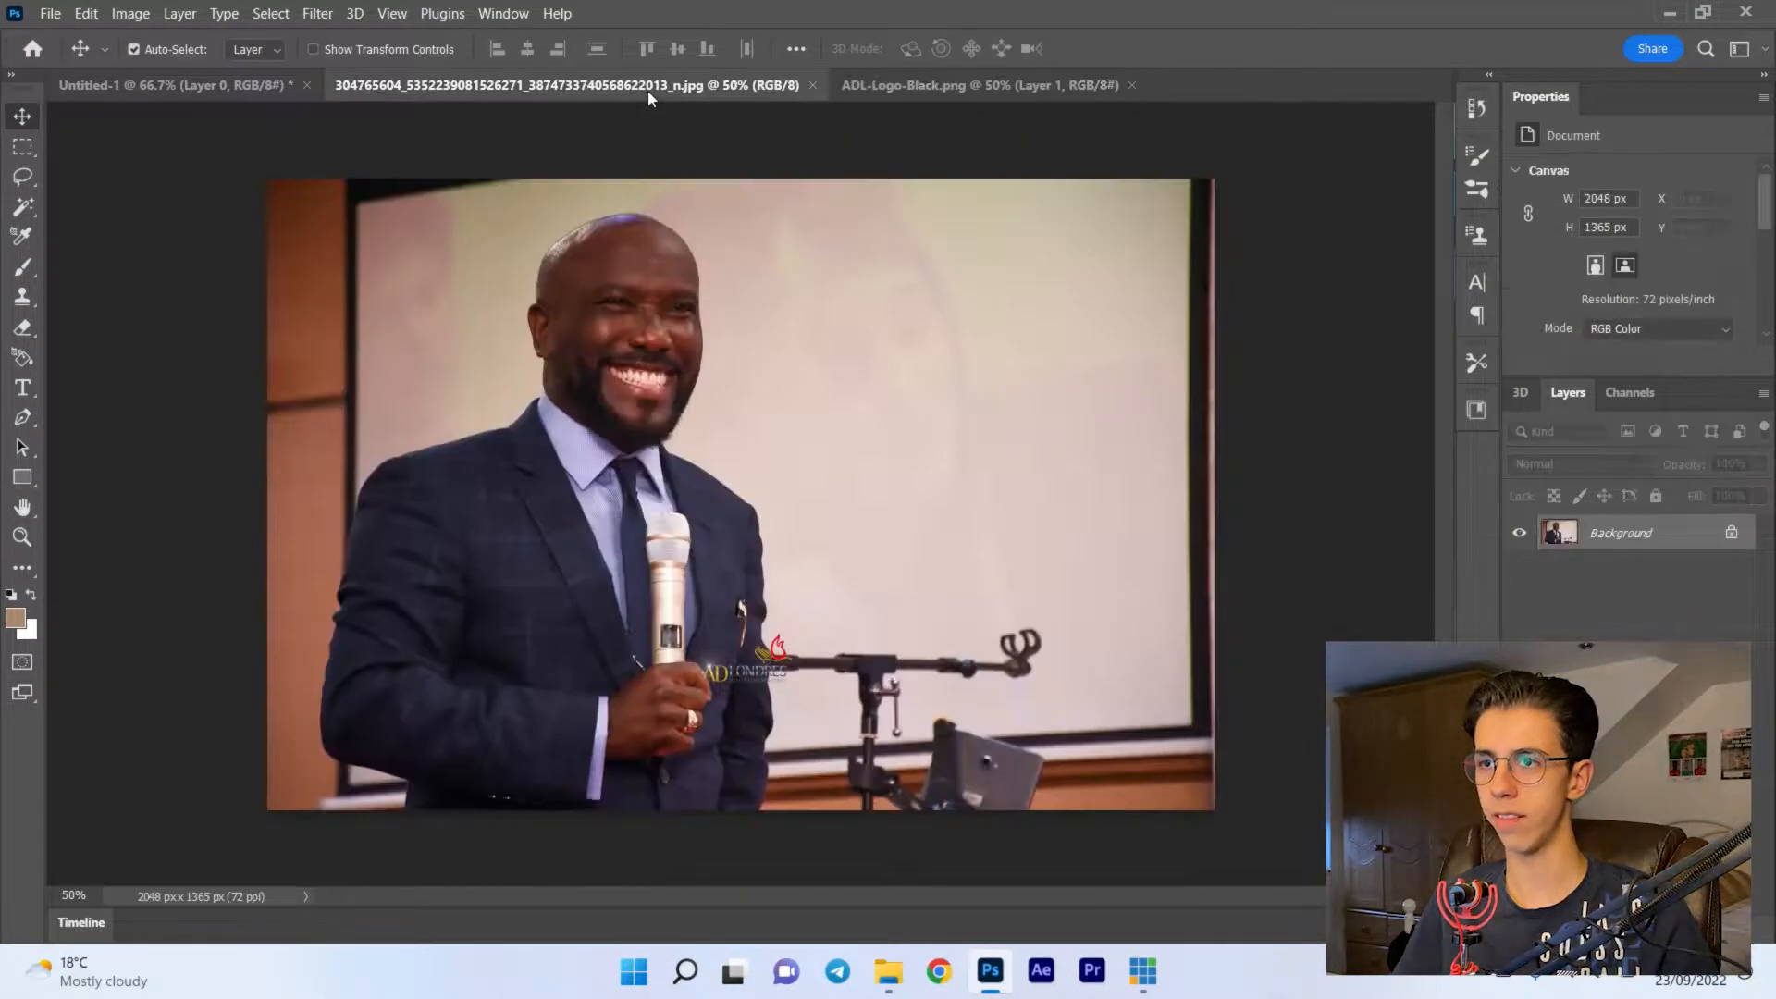
pyautogui.click(925, 85)
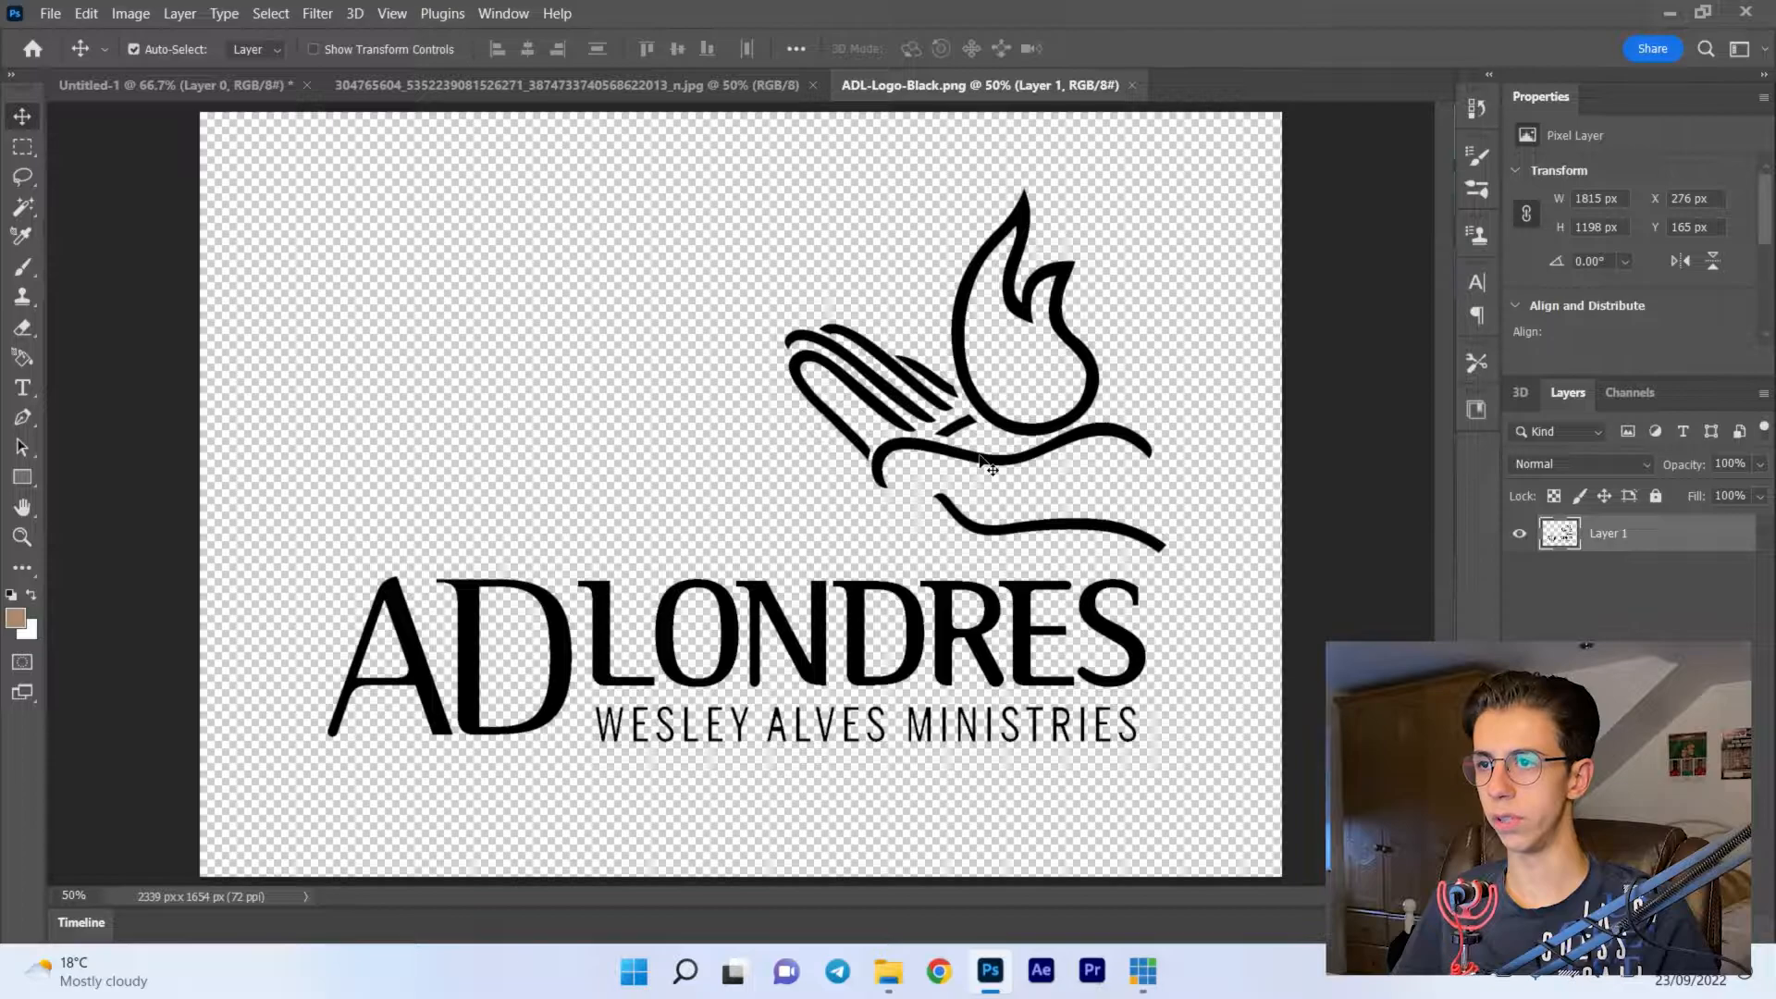
pyautogui.moveTo(1015, 437); pyautogui.dragTo(598, 107)
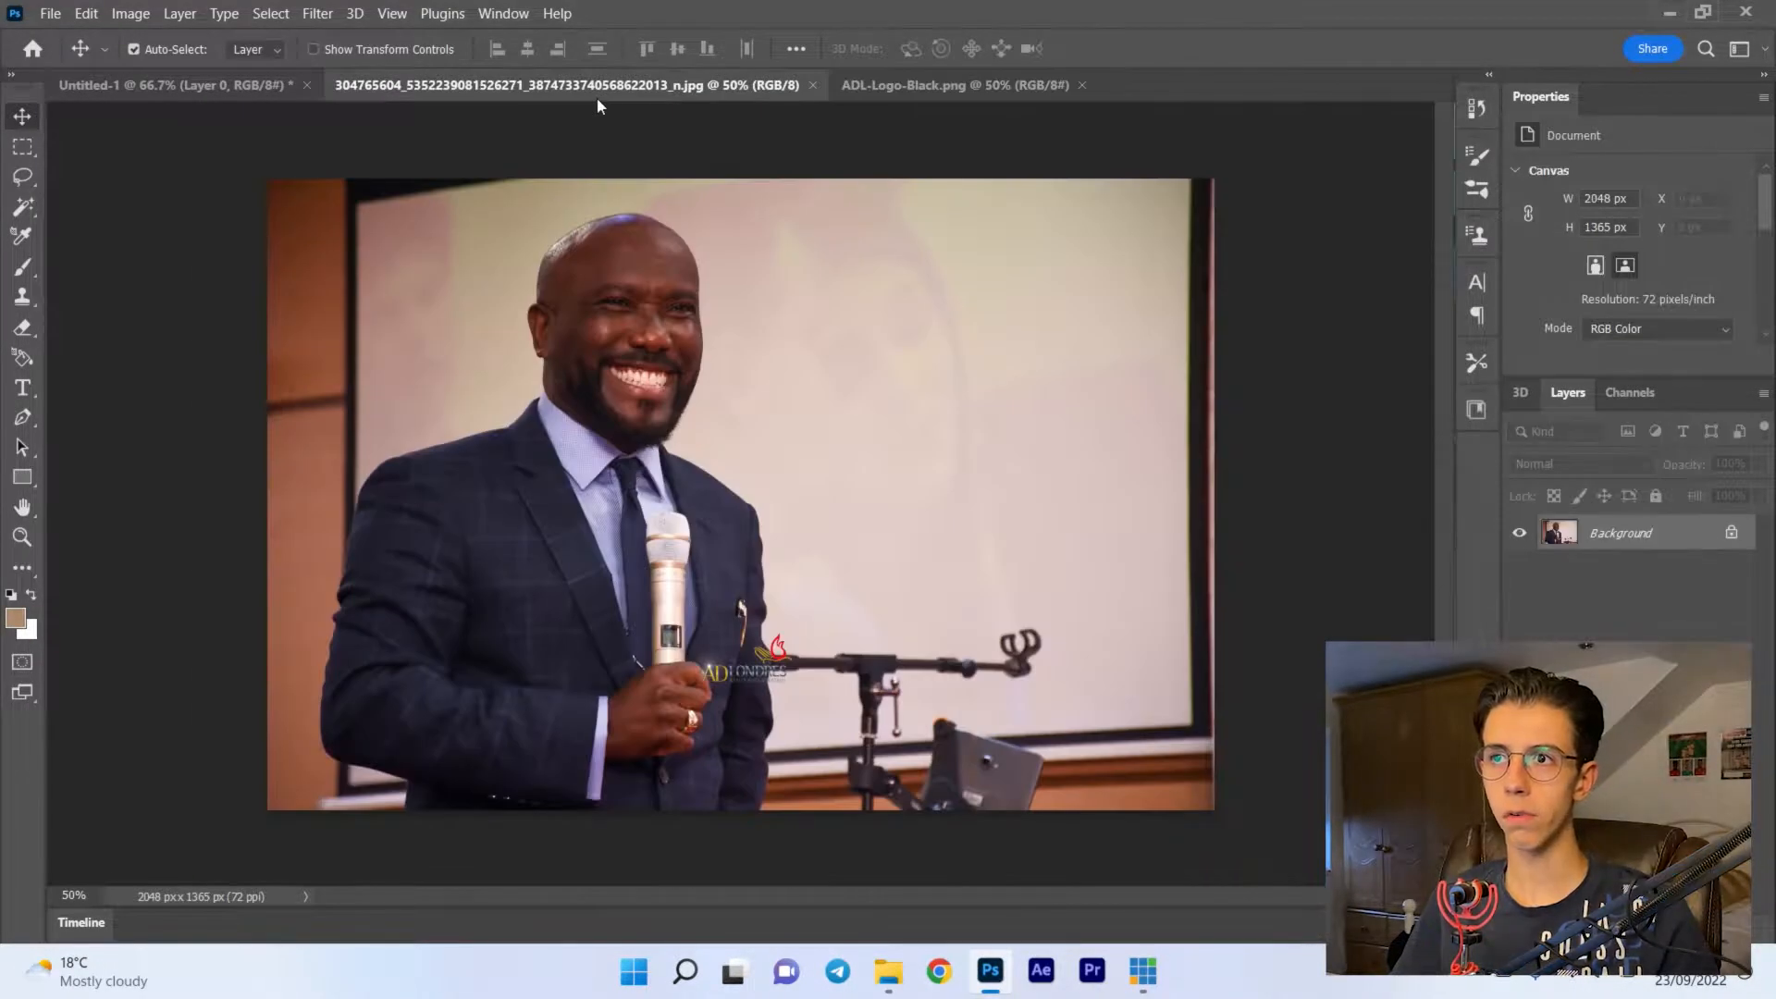
pyautogui.click(1734, 535)
pyautogui.moveTo(706, 444); pyautogui.dragTo(657, 416)
# - Scale the photo down to about 1402 x 935 px so the whole picture sits within the canvas
pyautogui.hotkey('ctrl', 't')
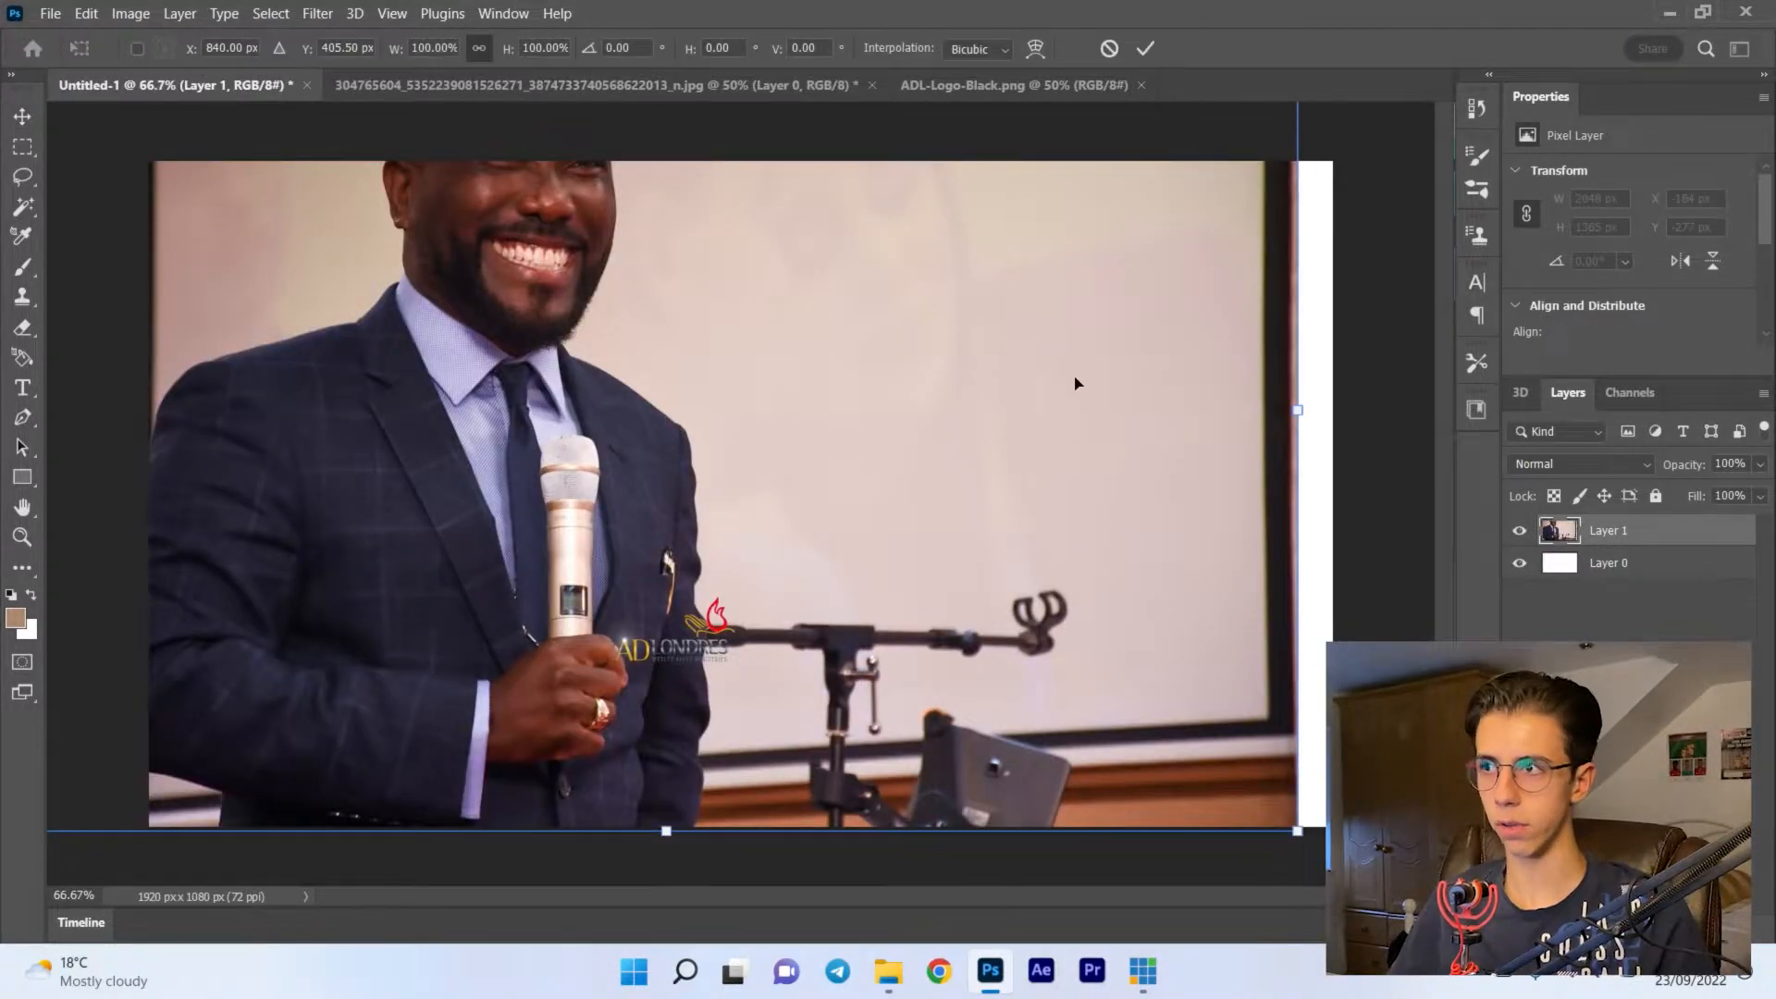
pyautogui.moveTo(1324, 405); pyautogui.dragTo(850, 443)
pyautogui.press('Return')
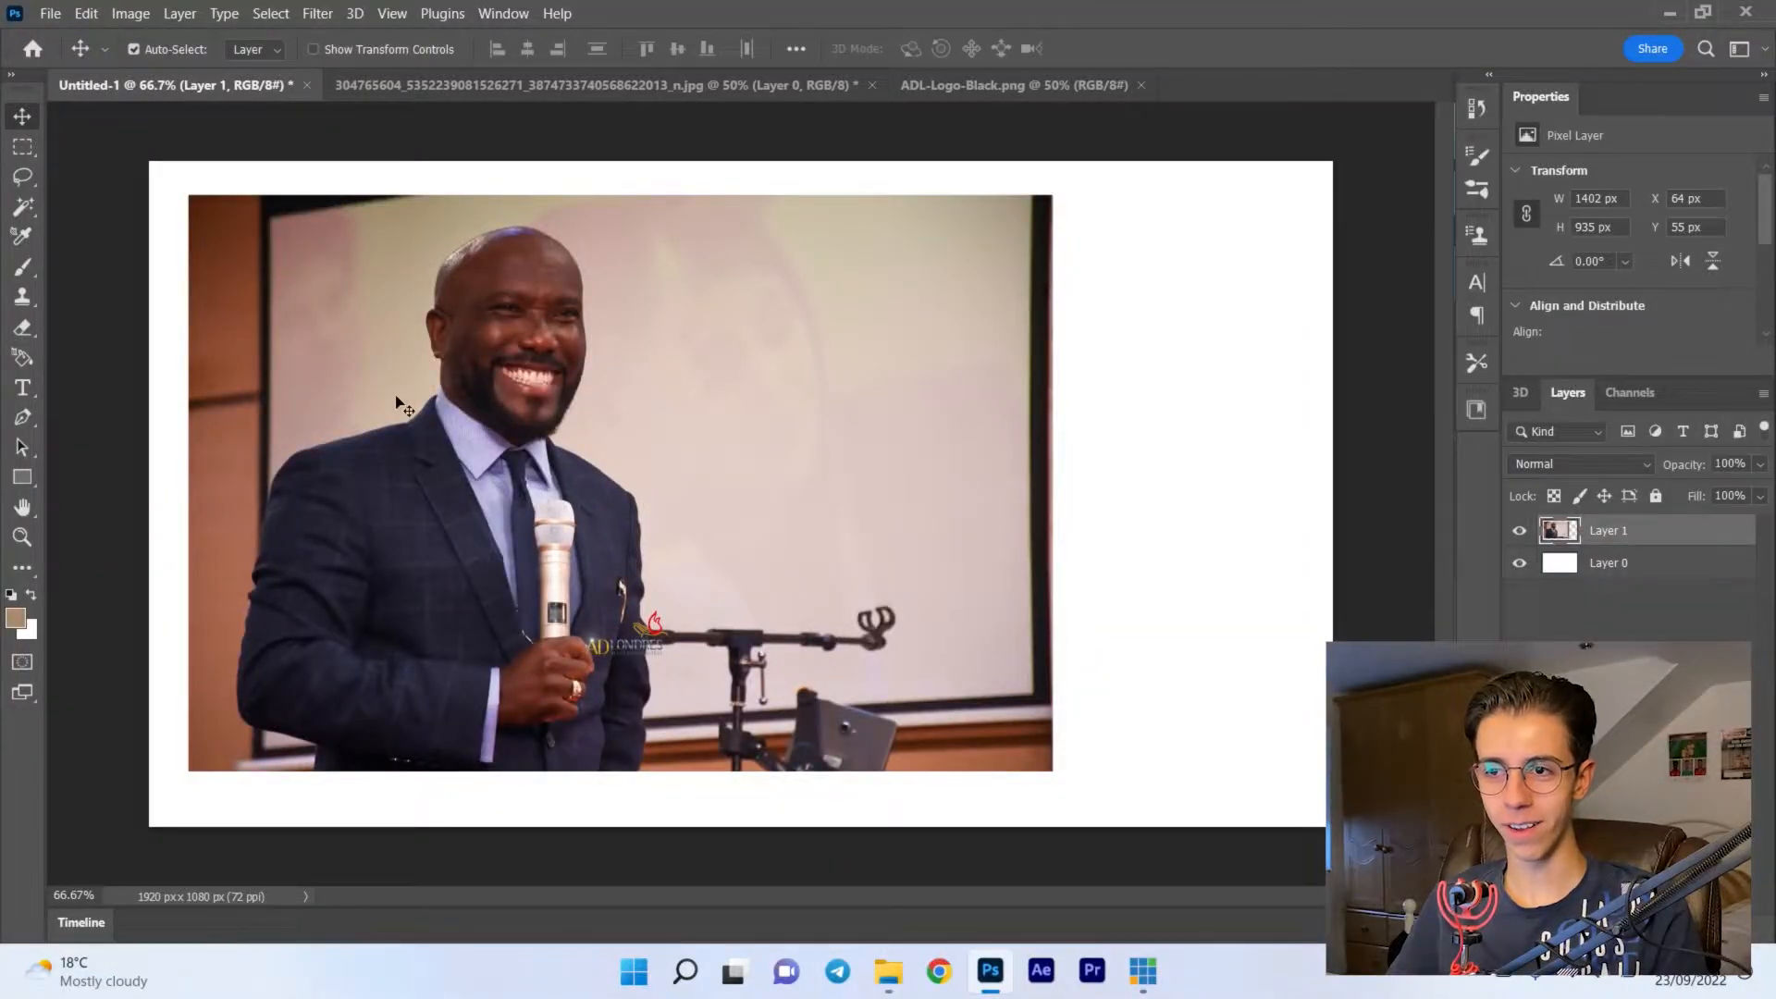
# - Select the man's head, suit, arms and microphone in the photo with the Quick Selection tool
pyautogui.scroll(2, 396, 404)
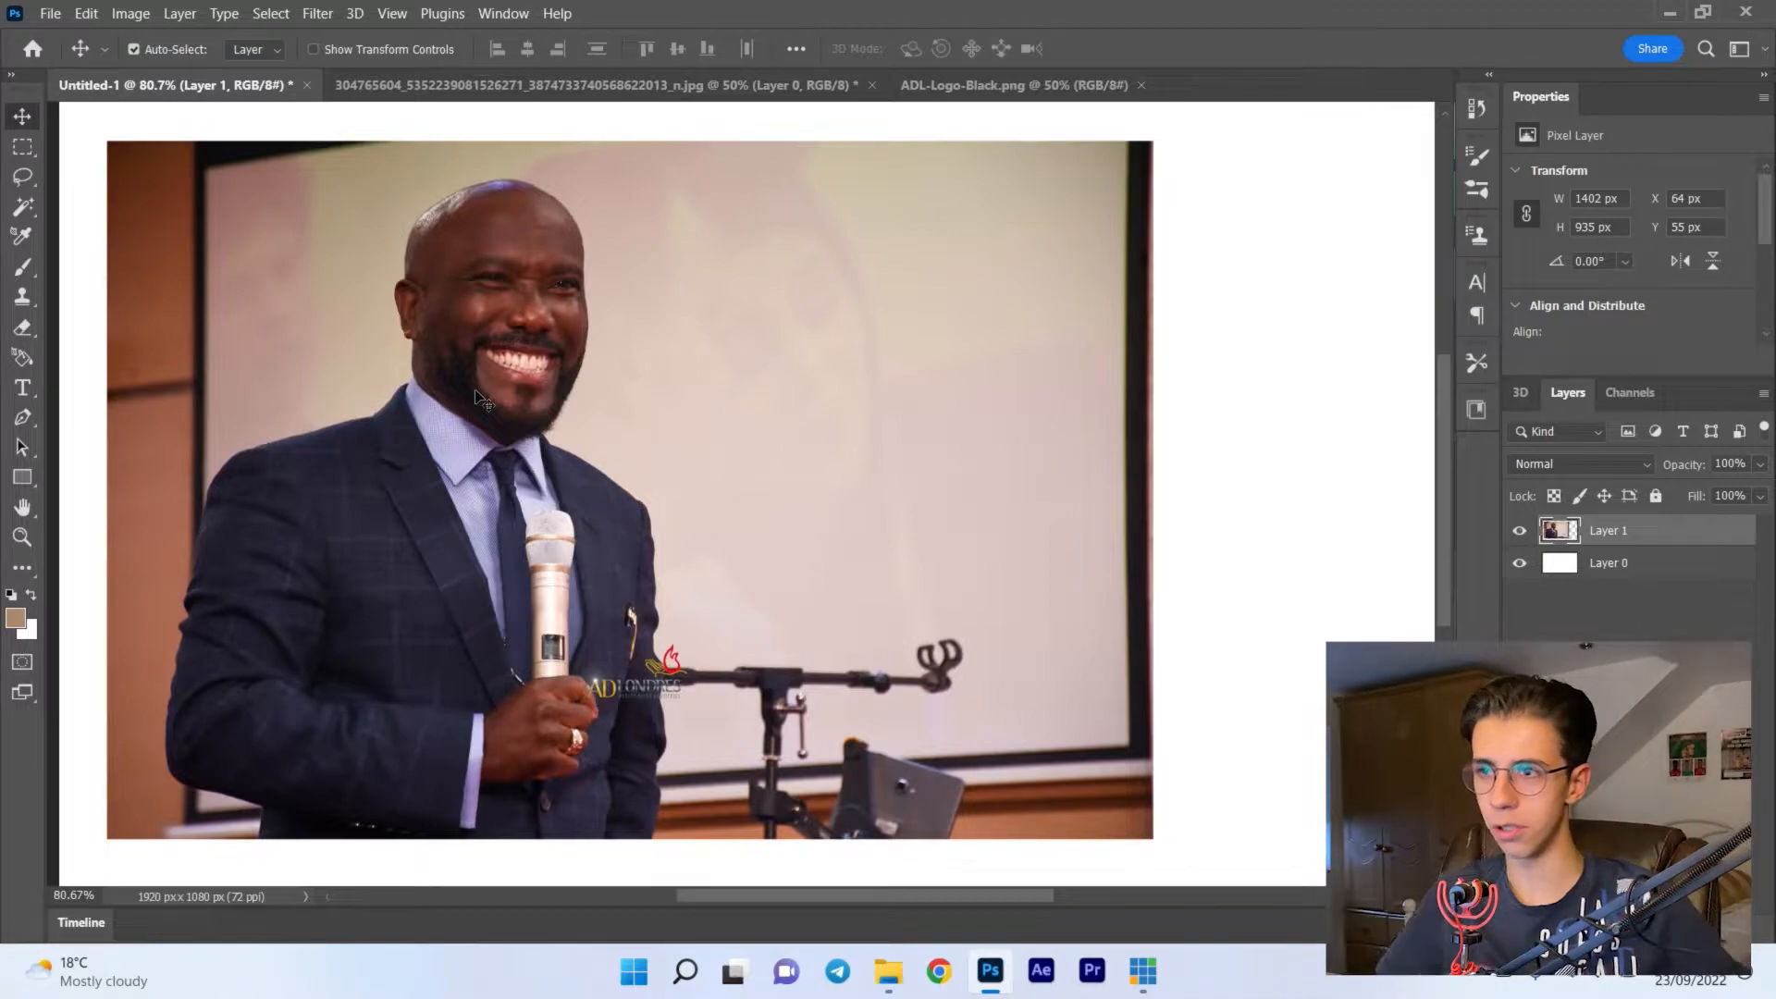
pyautogui.scroll(2, 478, 397)
pyautogui.press('w')
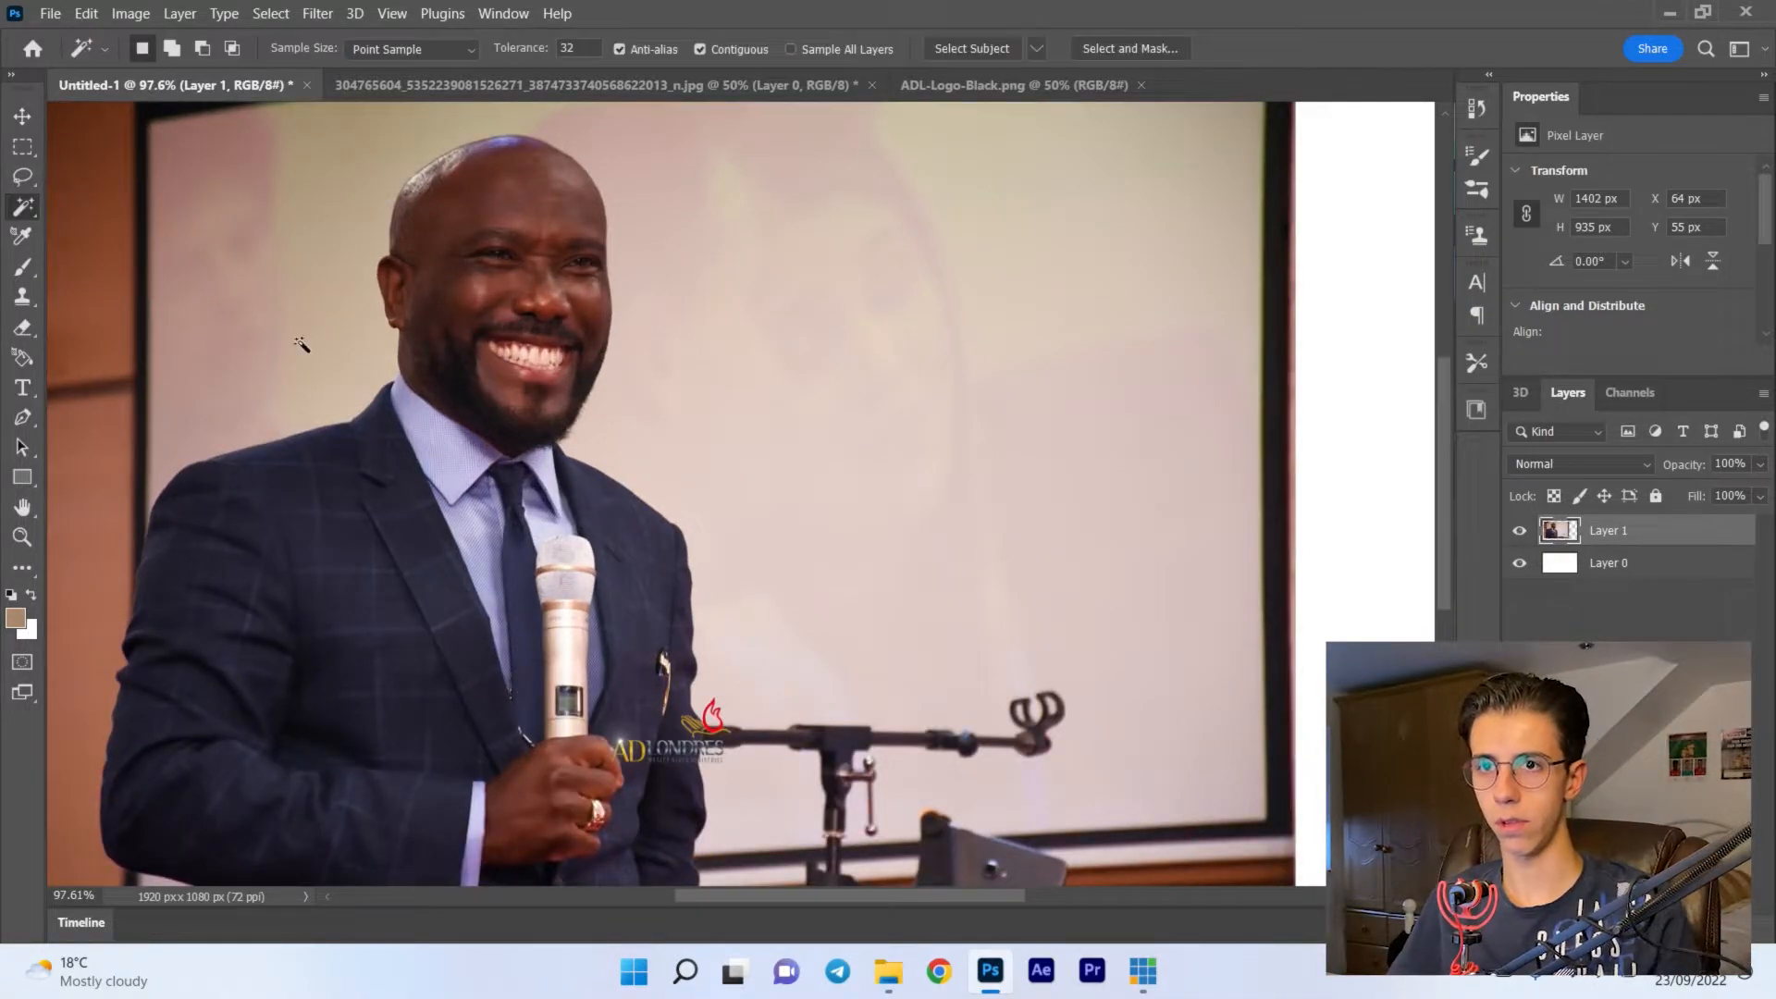
pyautogui.rightClick(33, 220)
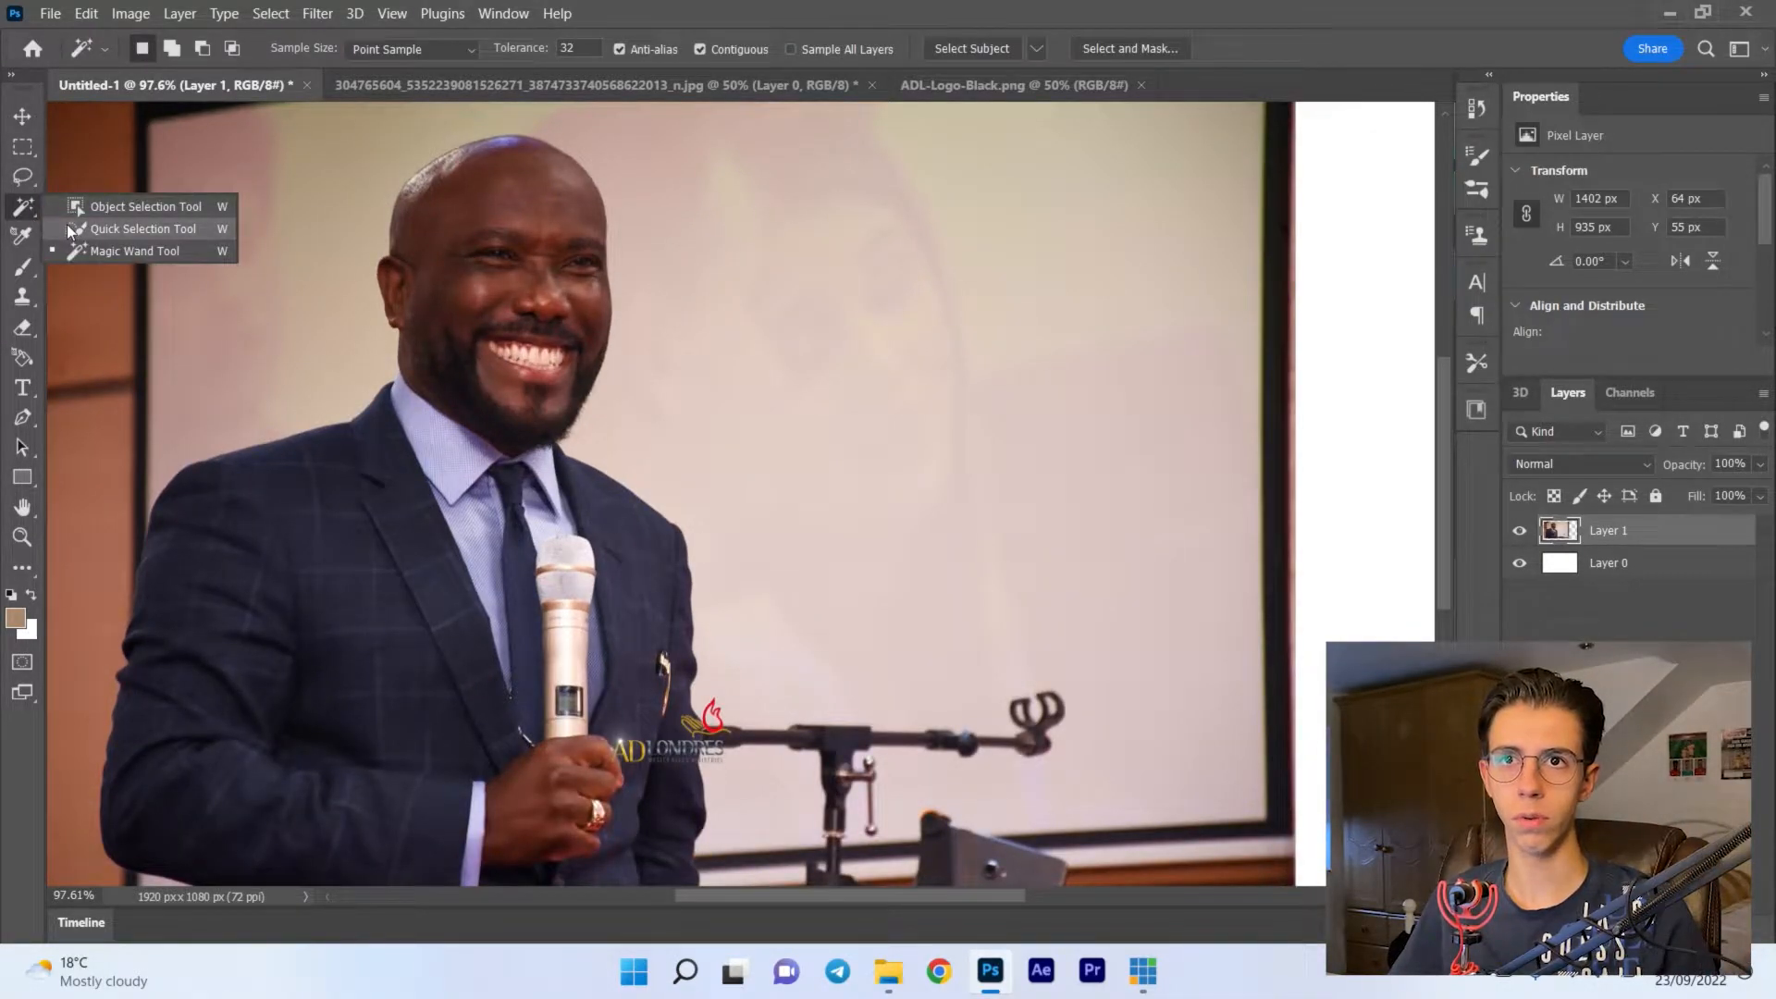
pyautogui.click(138, 228)
pyautogui.scroll(-2, 374, 347)
pyautogui.moveTo(375, 347); pyautogui.dragTo(446, 230)
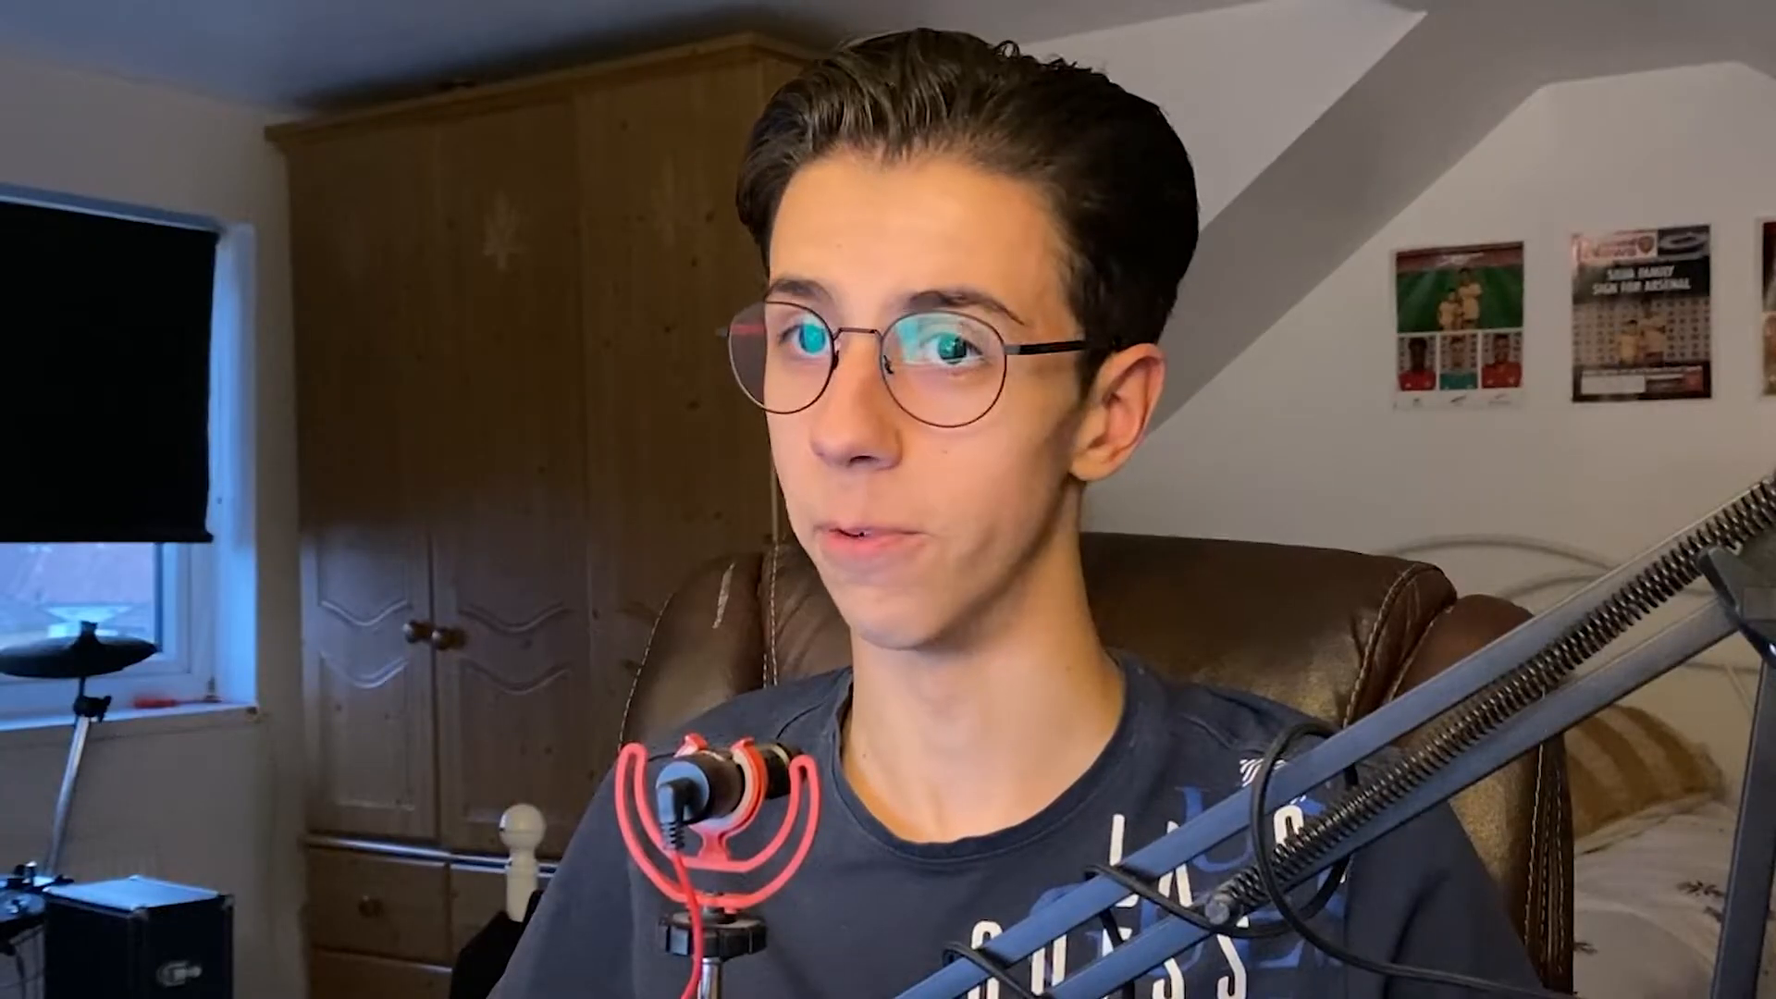
pyautogui.moveTo(427, 460); pyautogui.dragTo(556, 708)
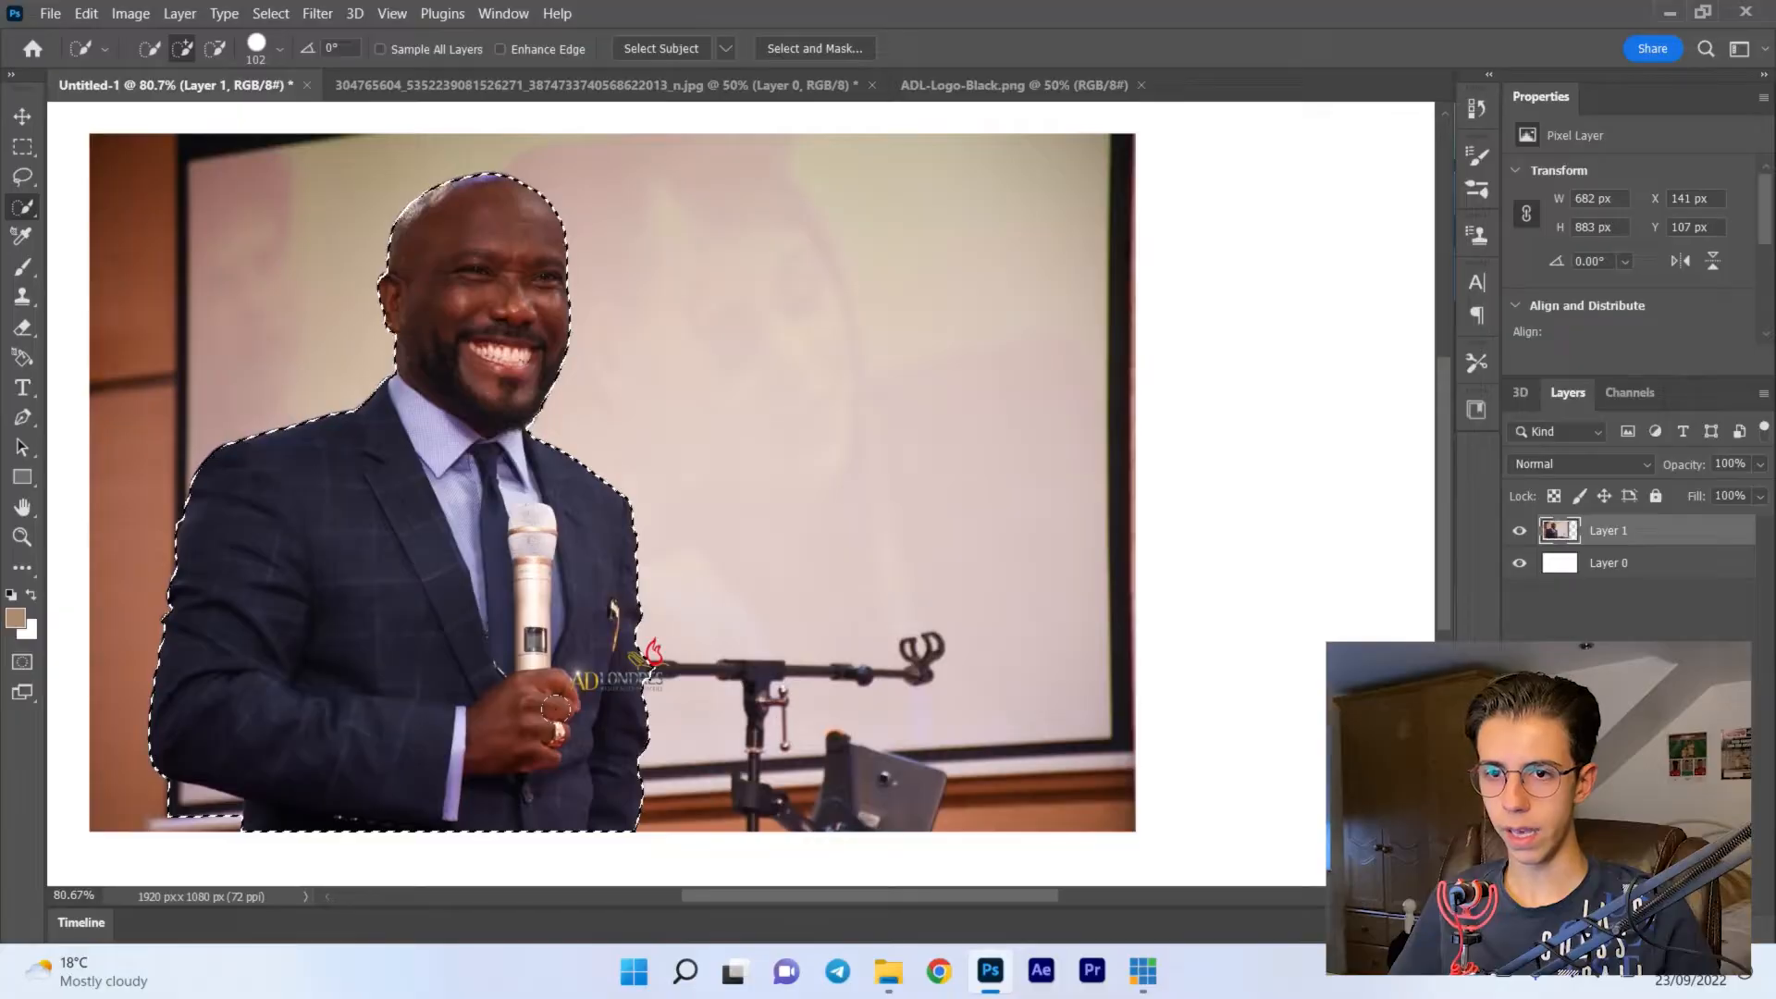
# - Subtract the stray background area beneath the man's bent elbow from the selection and return to add mode
pyautogui.press('alt')
pyautogui.click(201, 805)
pyautogui.click(183, 59)
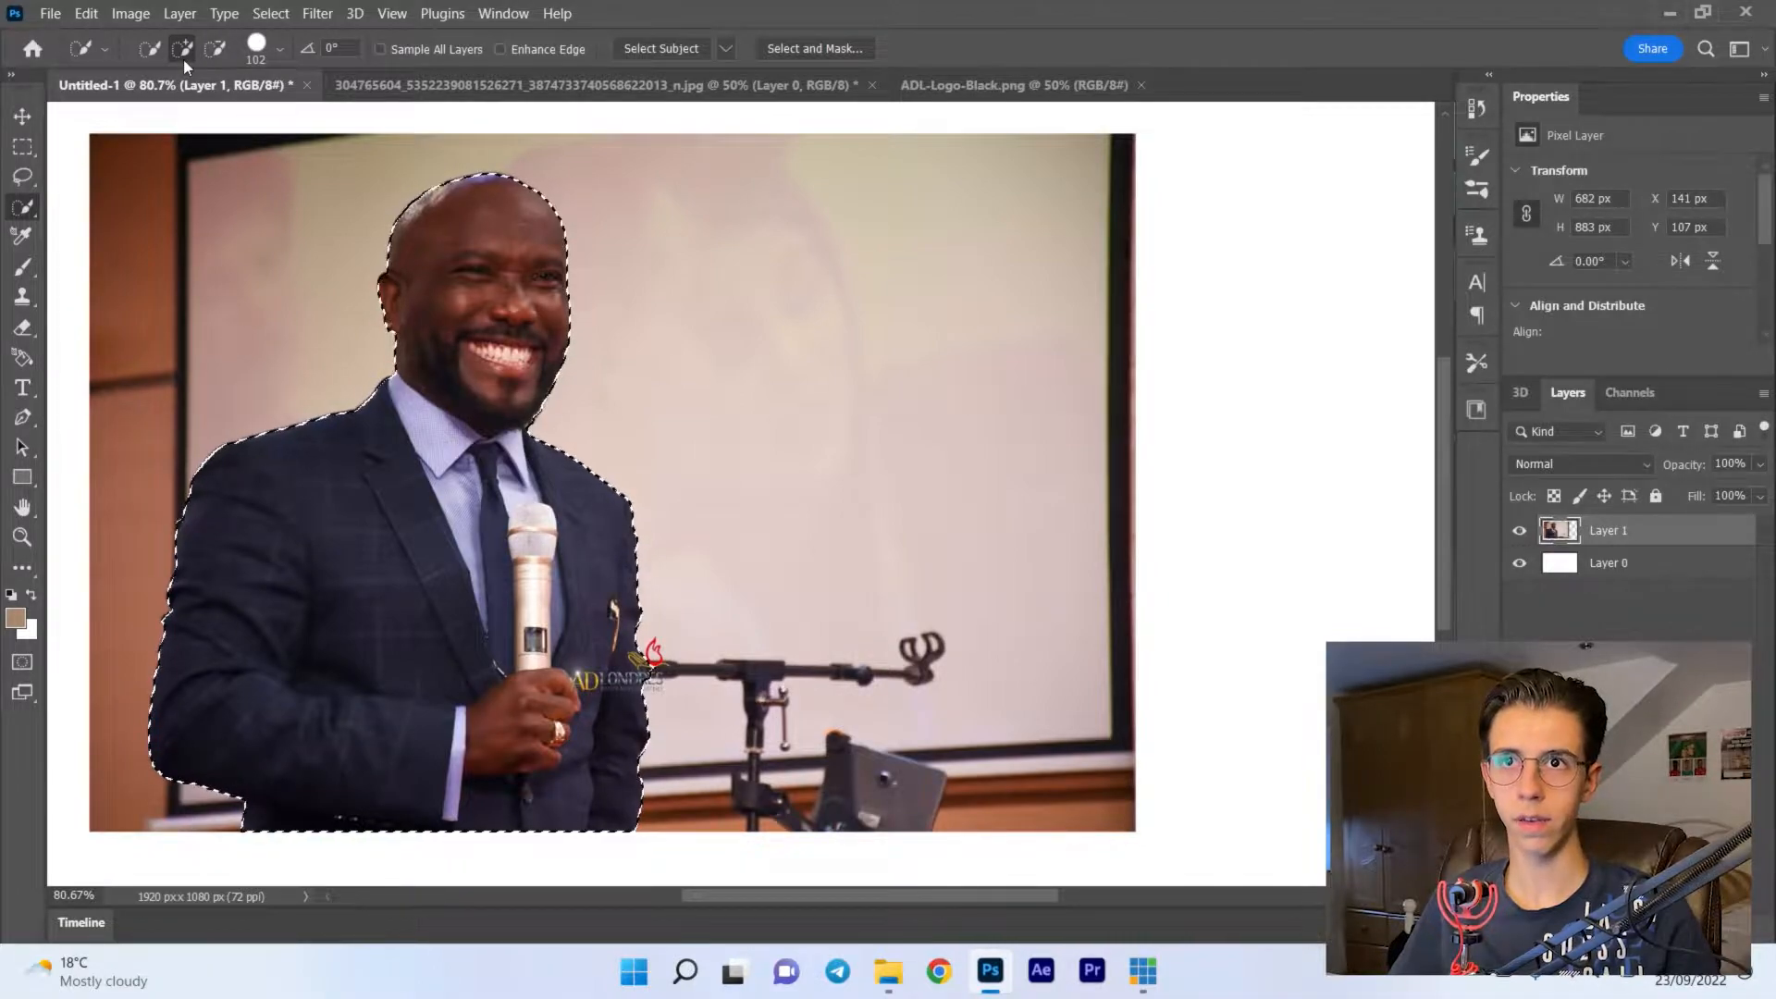
# - Subtract the background bulge along the outer sleeve below the shoulder from the selection with a 47 px brush
pyautogui.scroll(2, 336, 467)
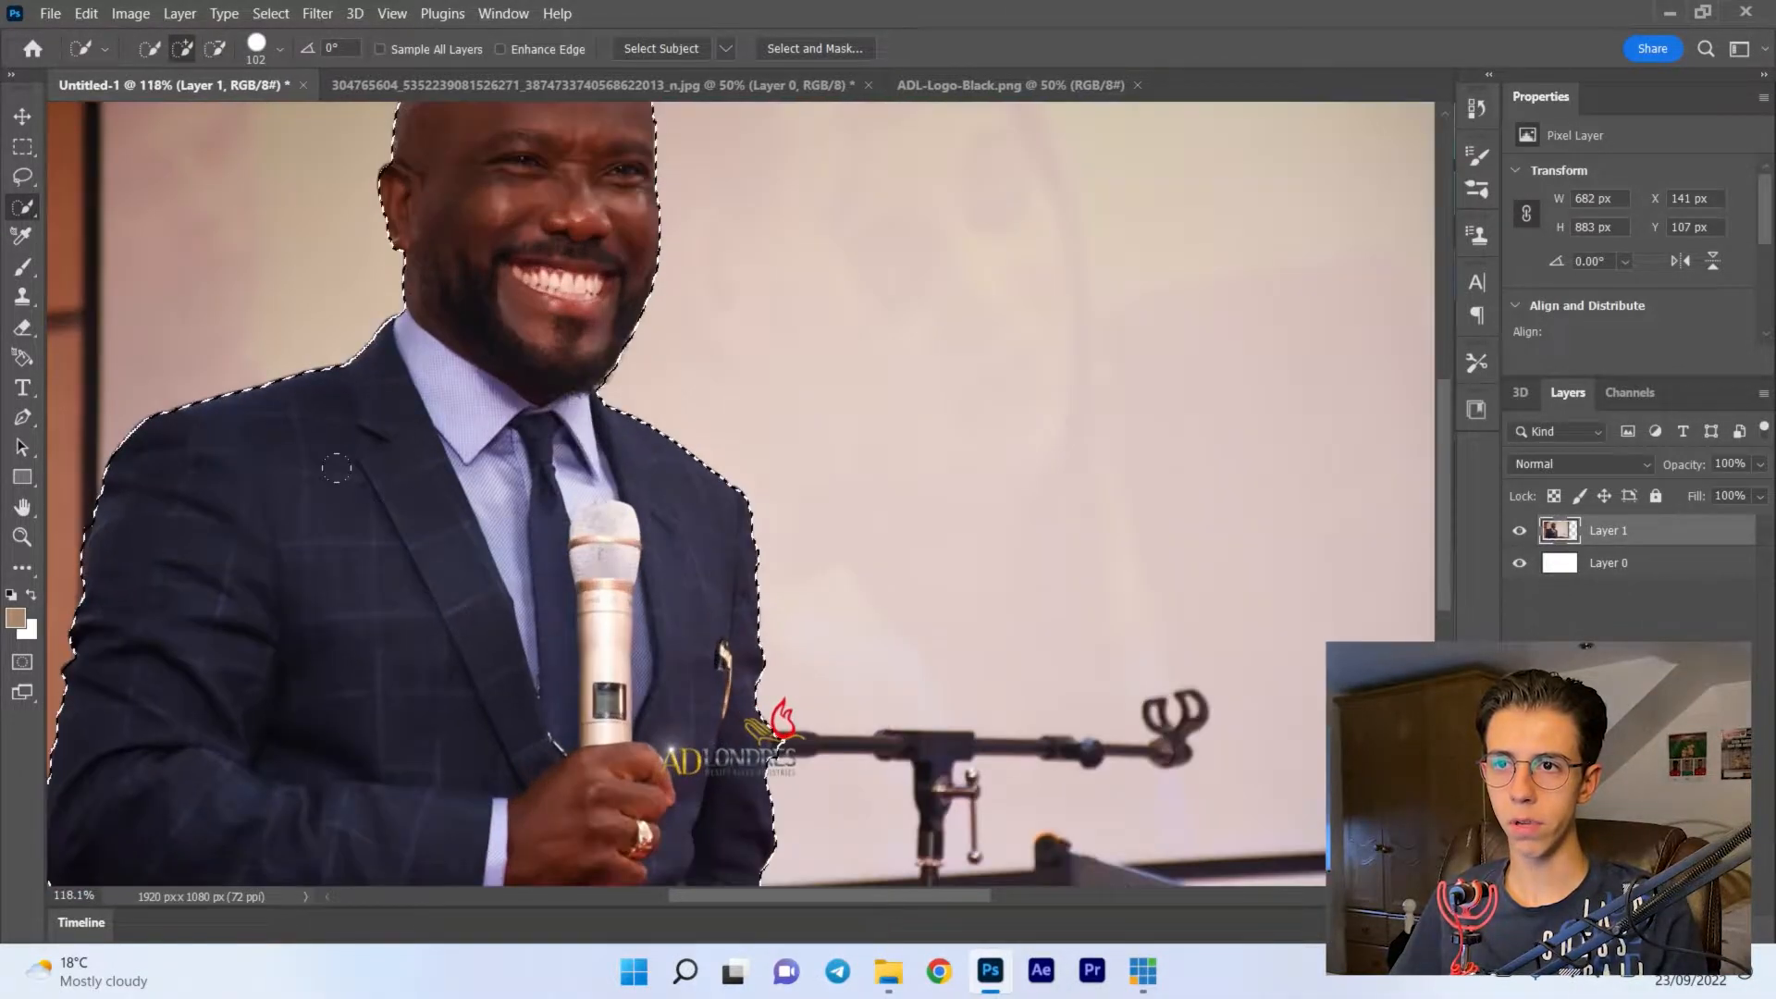
pyautogui.hscroll(-1, 336, 467)
pyautogui.scroll(2, 336, 467)
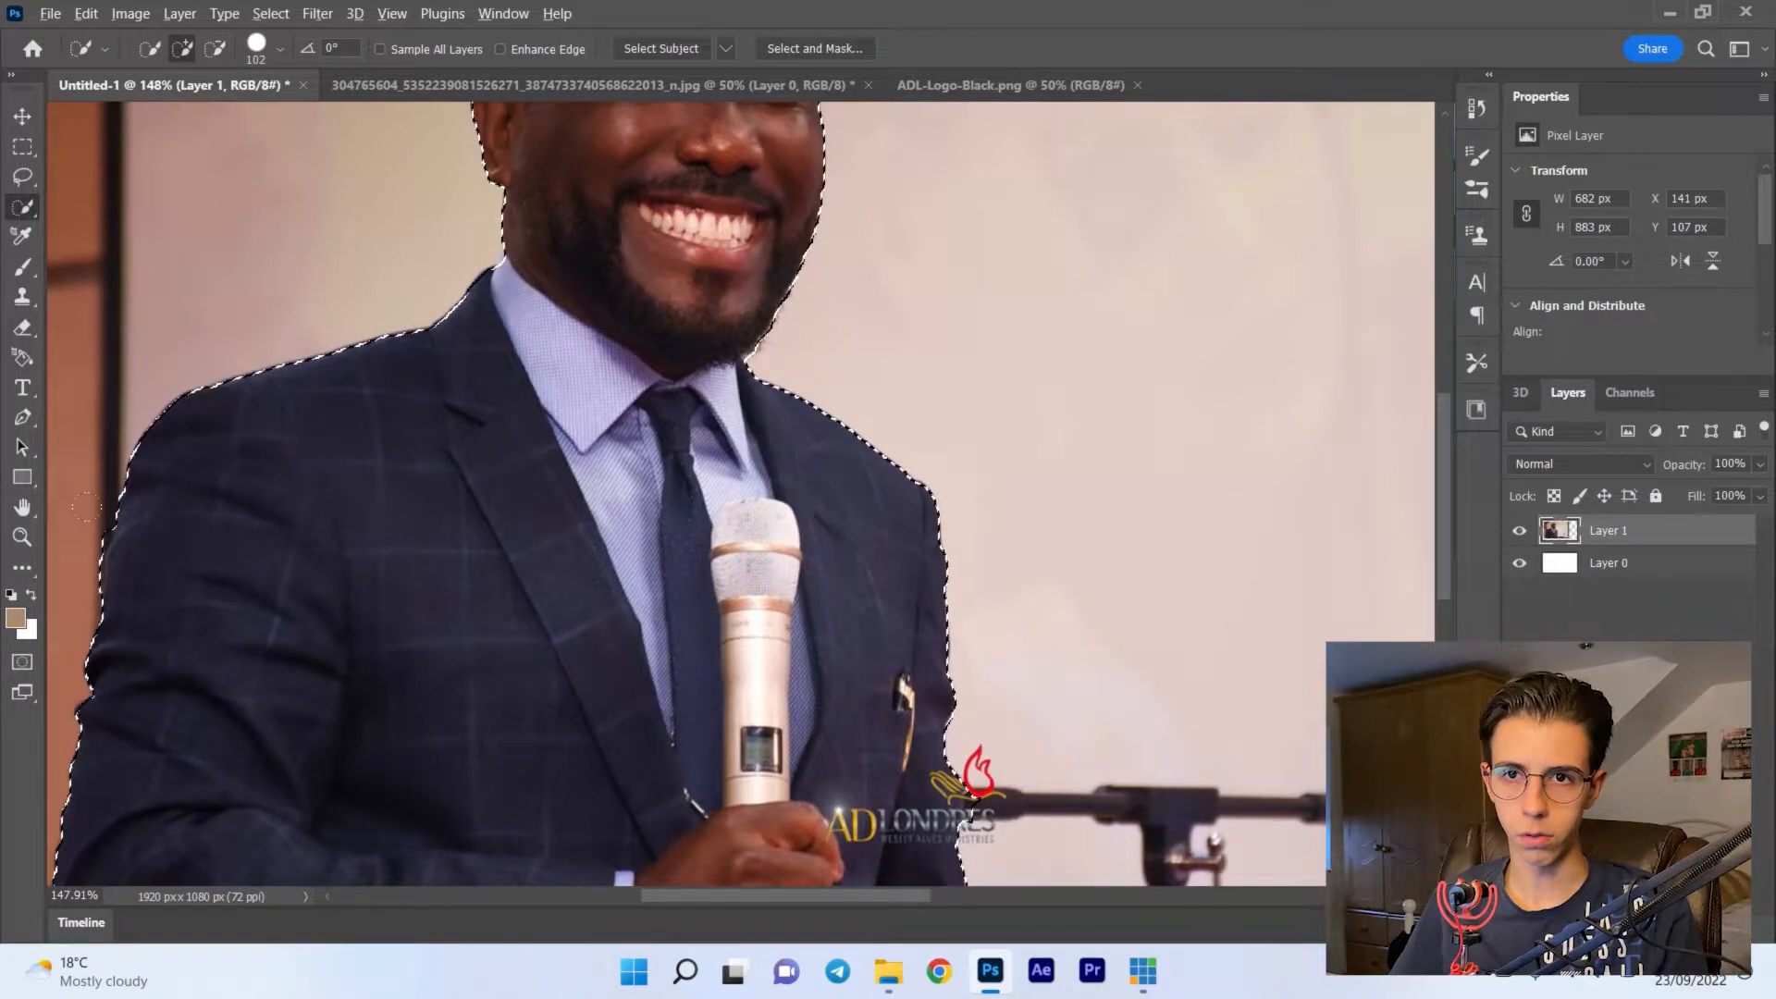
pyautogui.scroll(5, 86, 506)
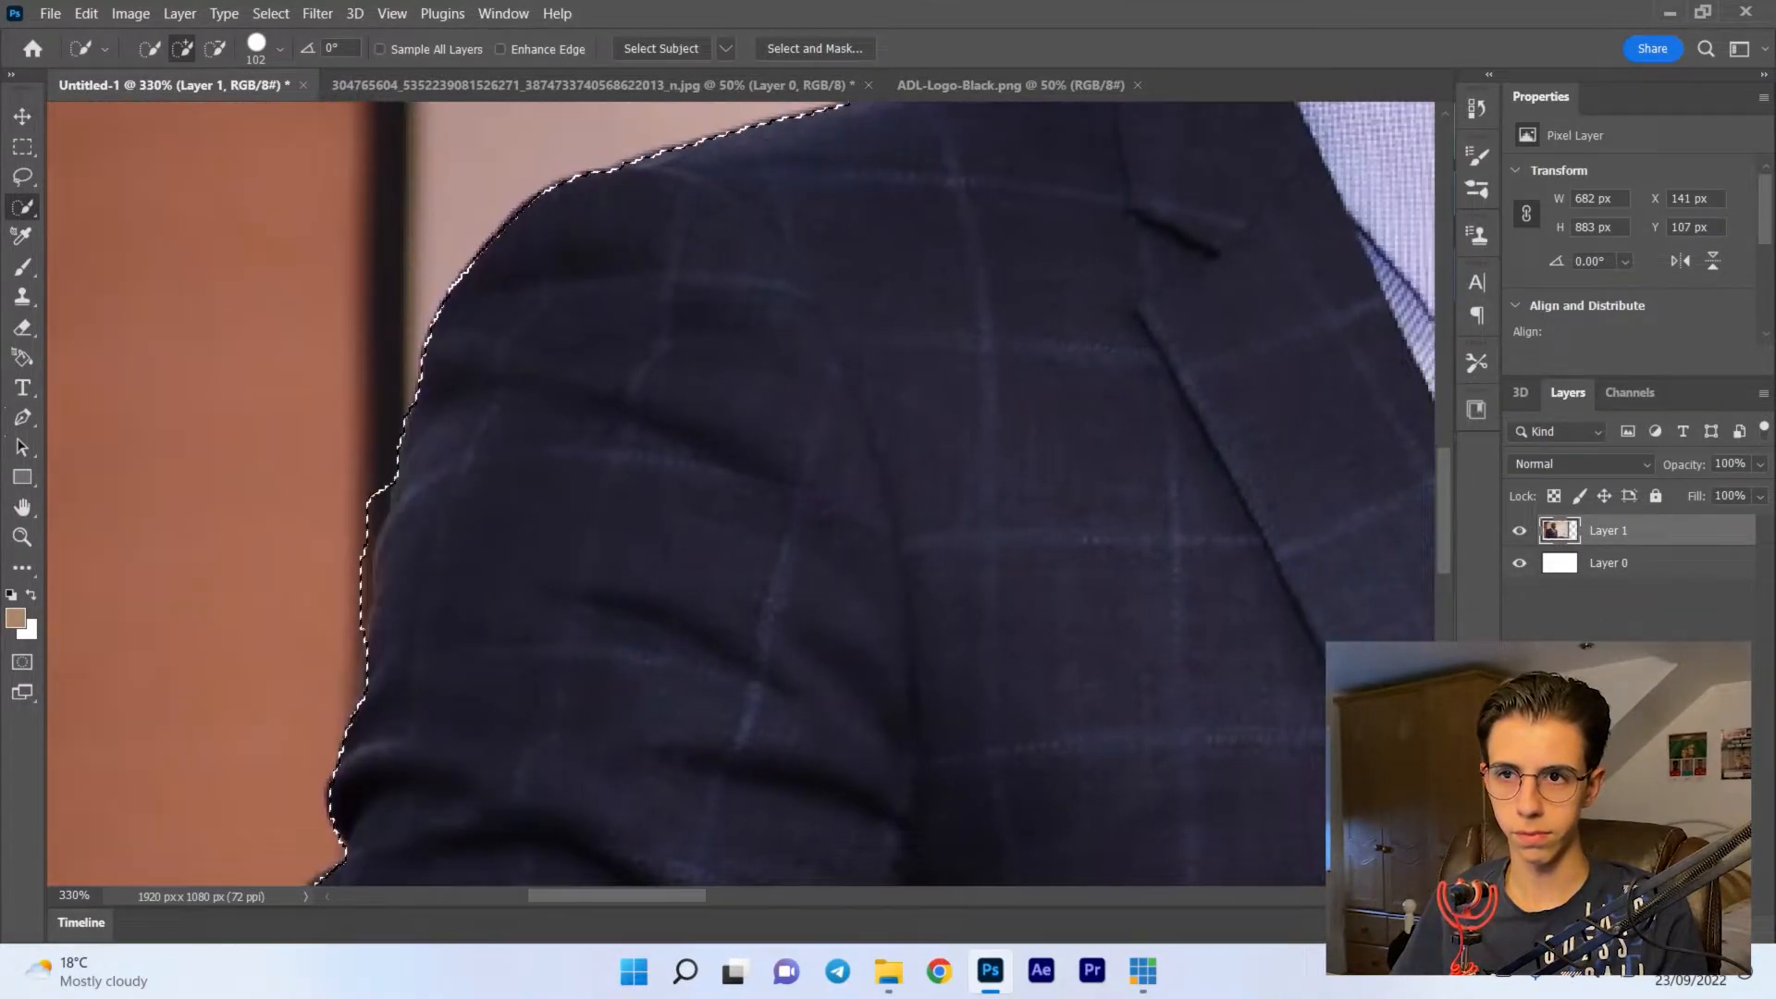
pyautogui.hscroll(-2, 740, 491)
pyautogui.click(214, 49)
pyautogui.click(259, 48)
pyautogui.moveTo(262, 114); pyautogui.dragTo(208, 113)
pyautogui.click(337, 455)
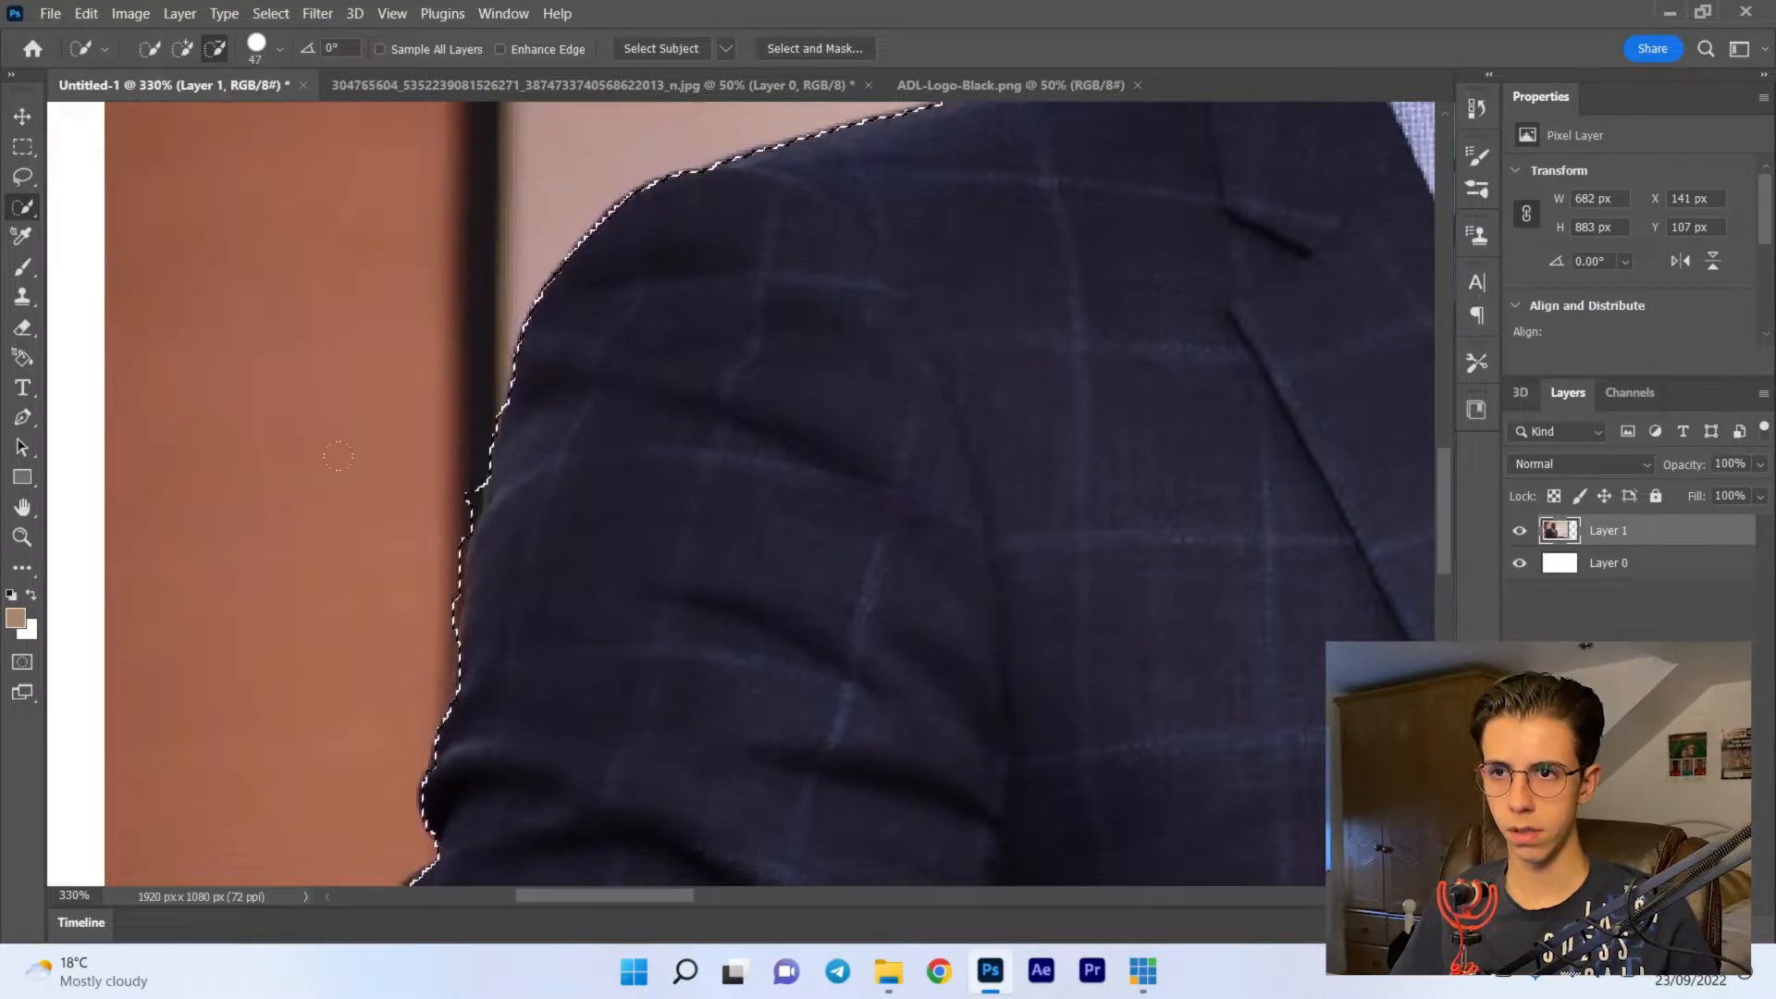
pyautogui.moveTo(466, 484); pyautogui.dragTo(445, 584)
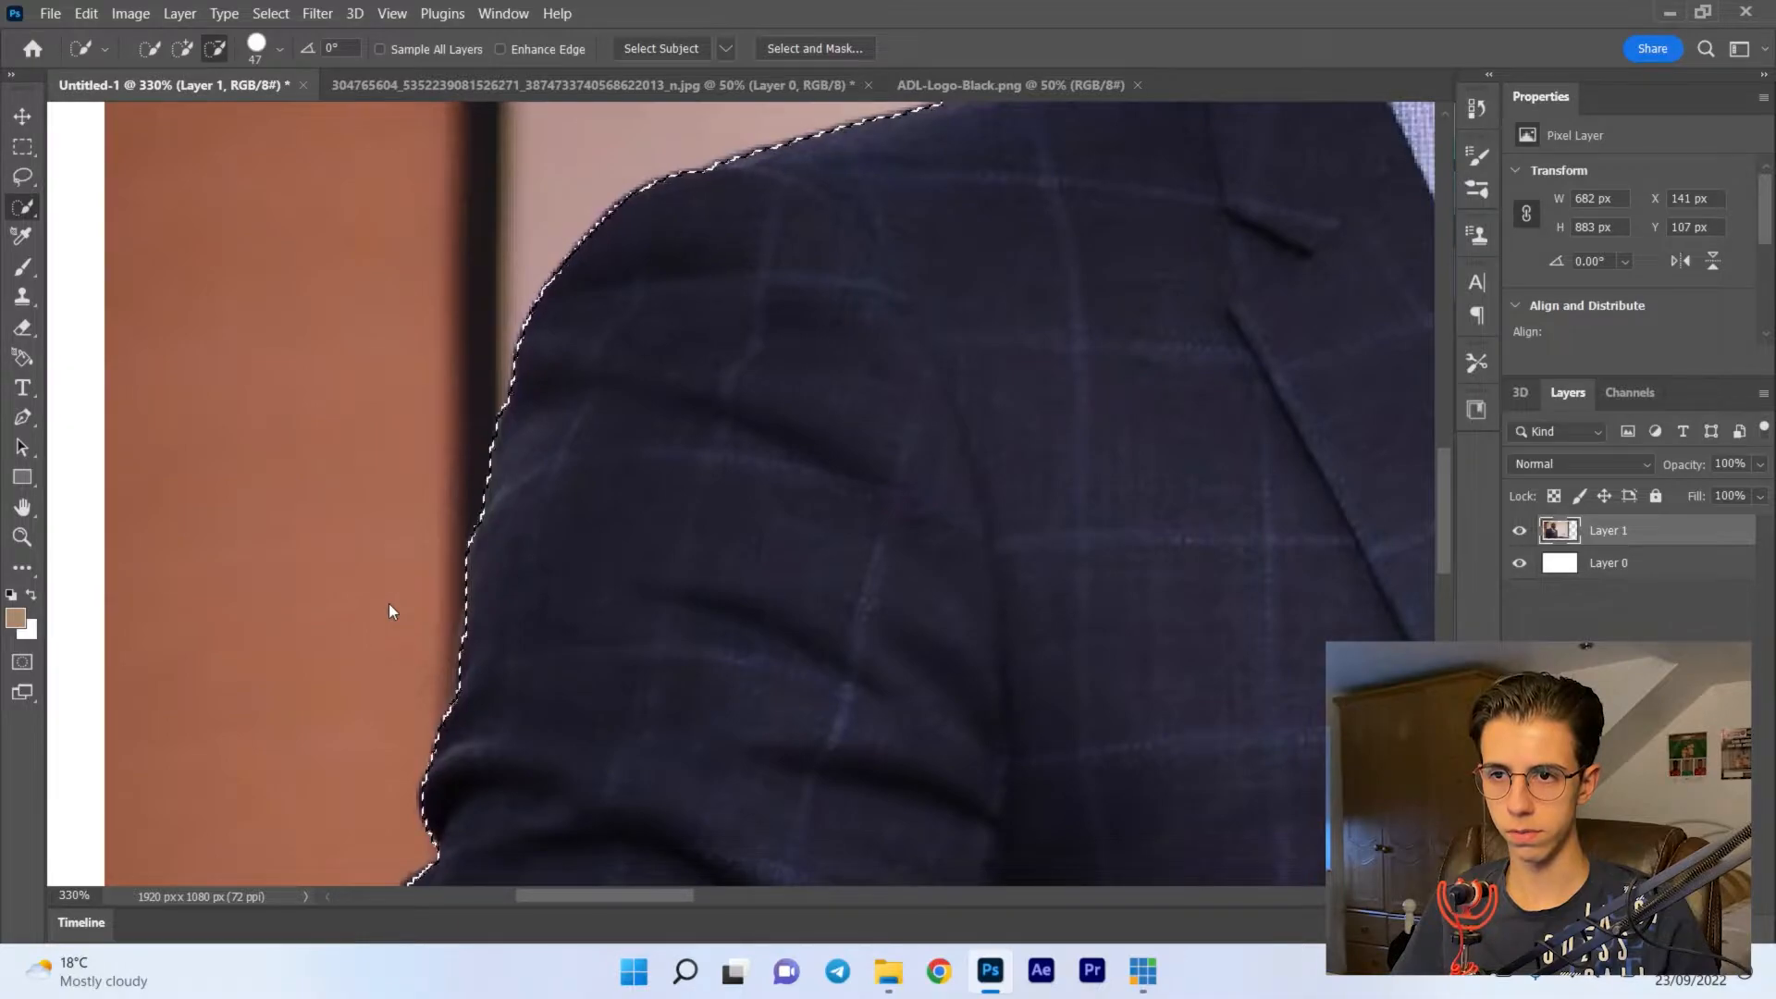
pyautogui.scroll(-2, 408, 617)
pyautogui.scroll(-3, 417, 624)
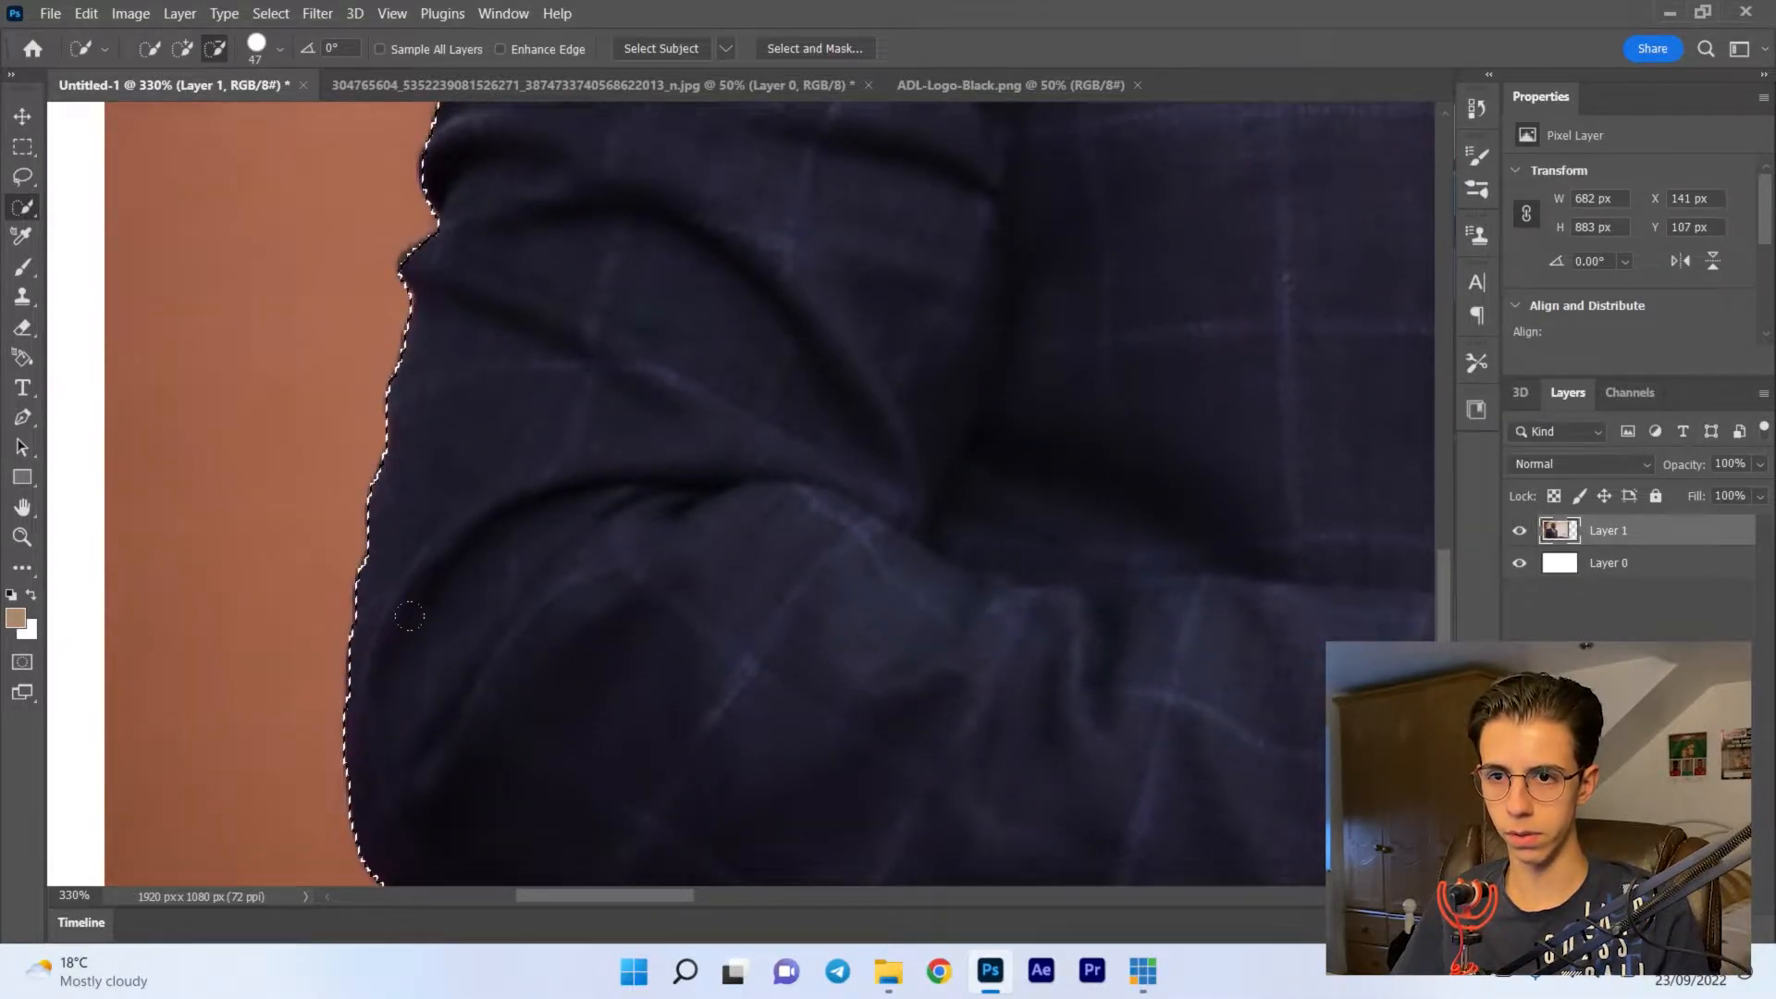
pyautogui.scroll(-5, 426, 633)
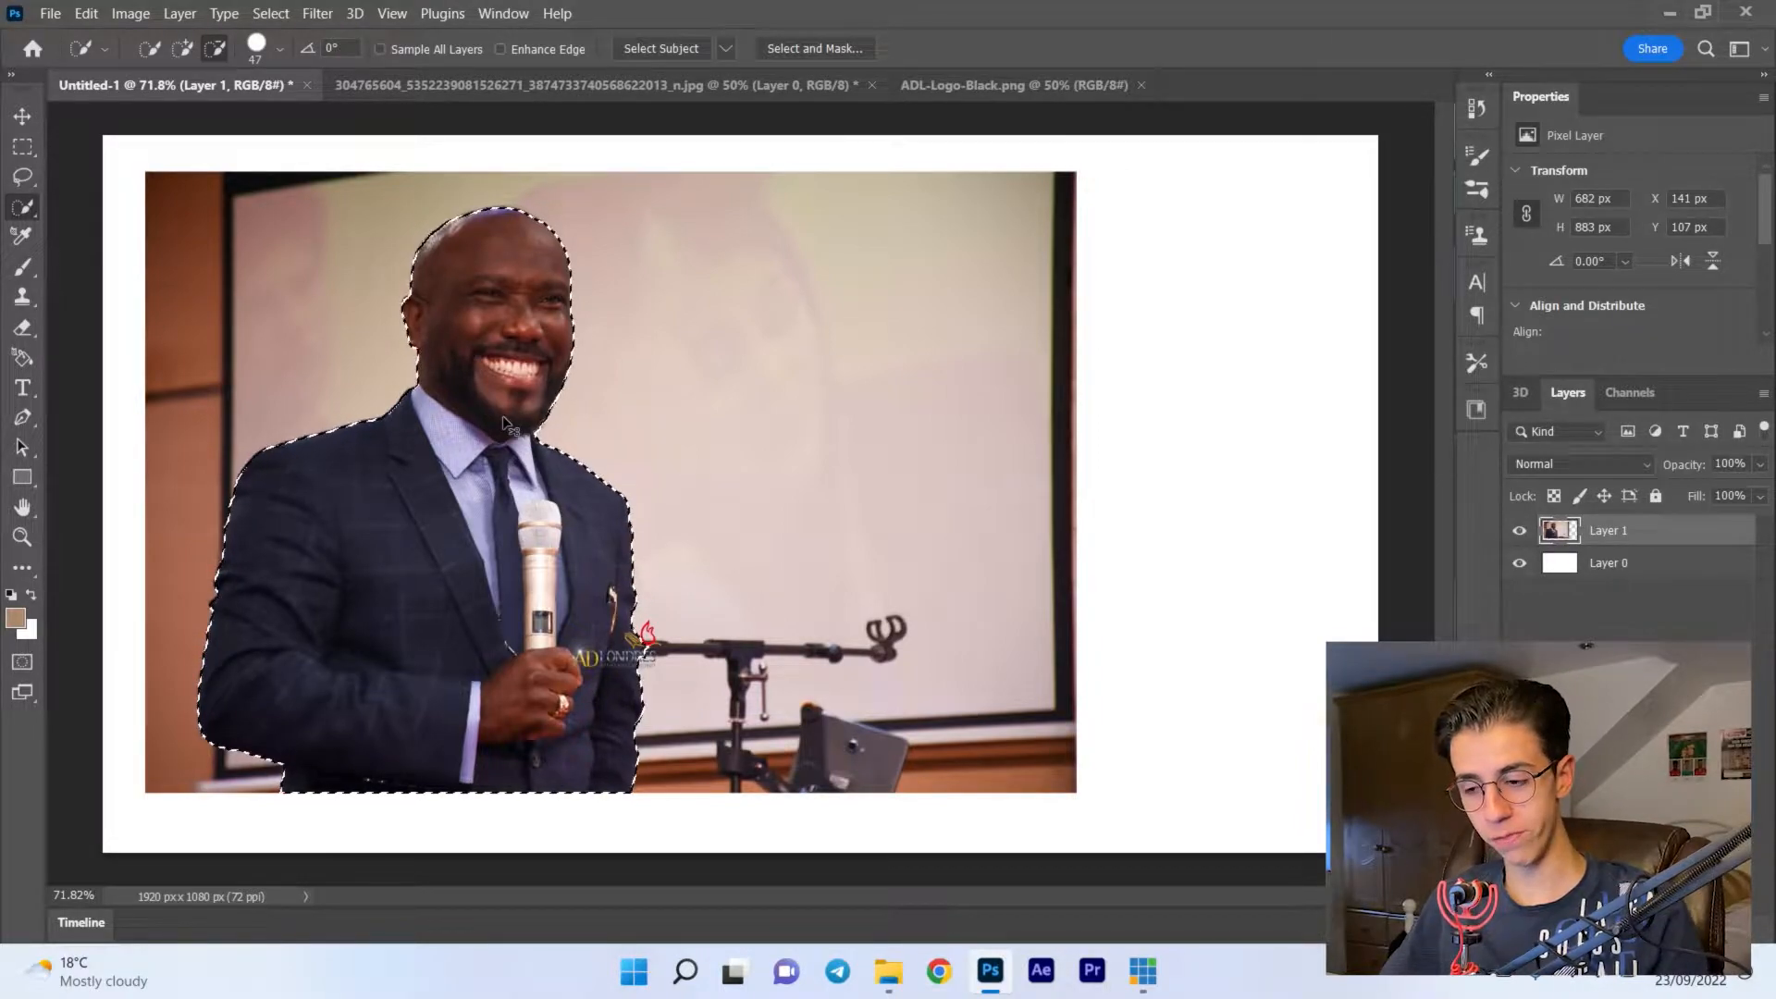
# - Create a new layer above the photo and paste the selected man onto it
pyautogui.hotkey('ctrl', 'shift', 'n')
pyautogui.press('Return')
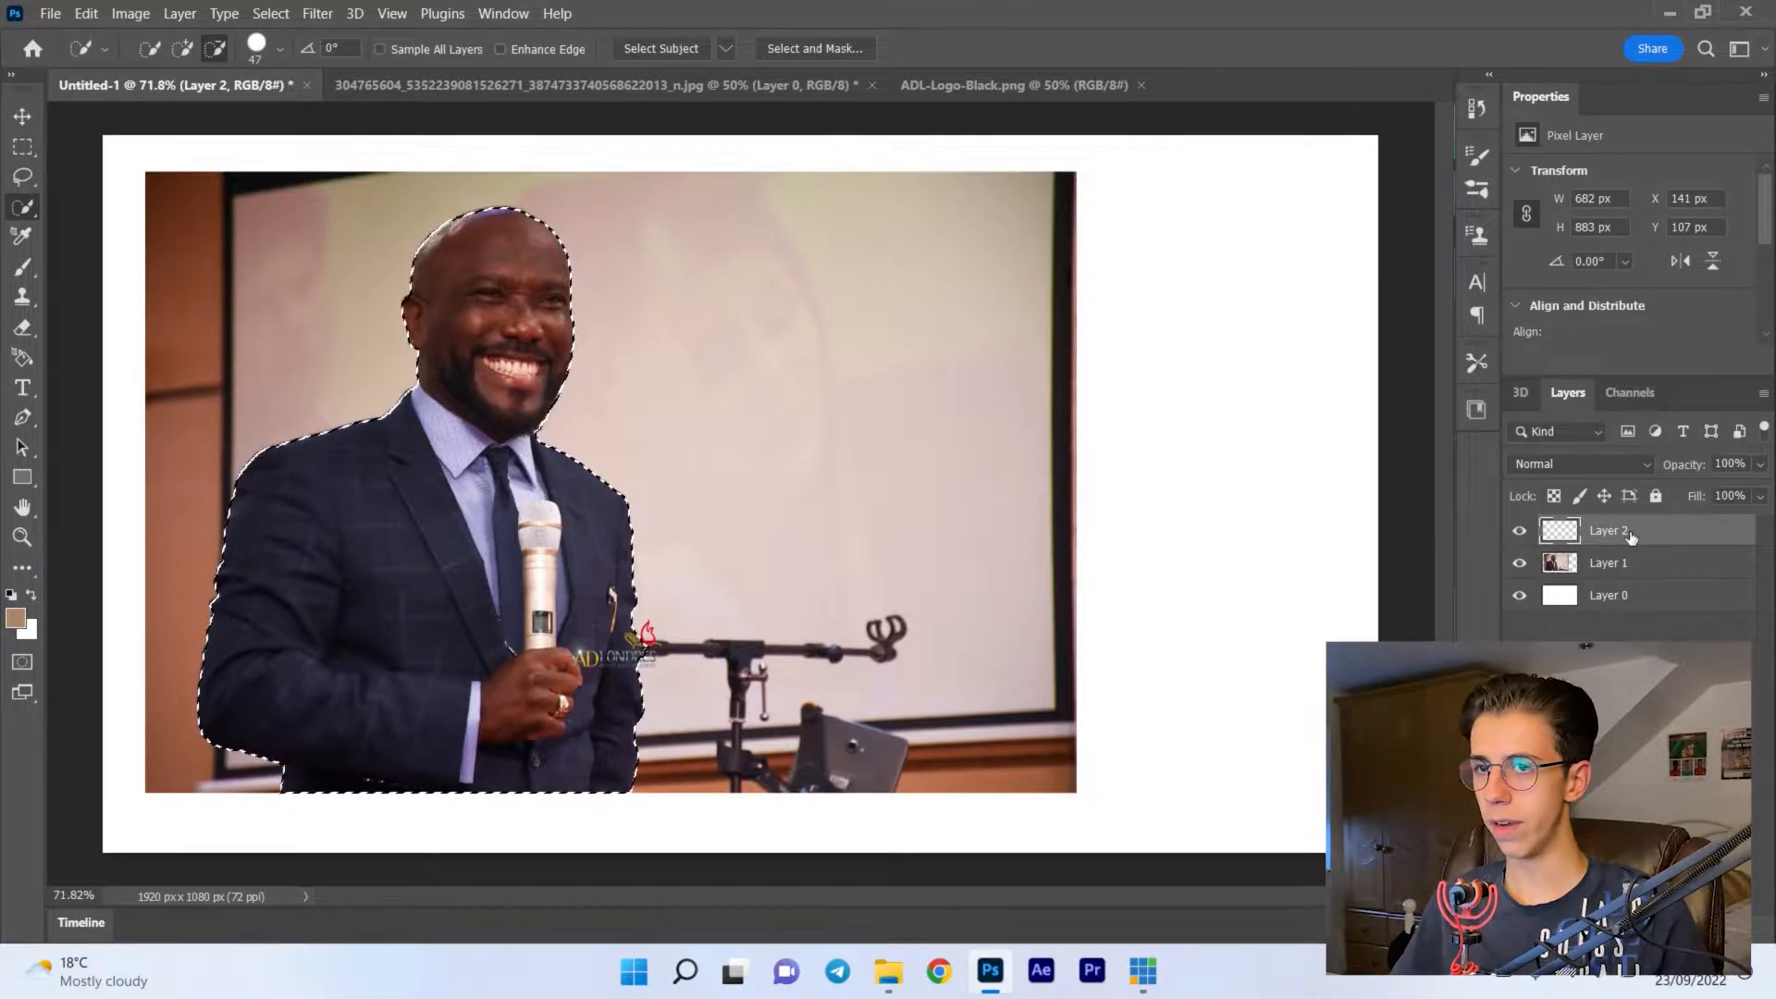
pyautogui.press('v')
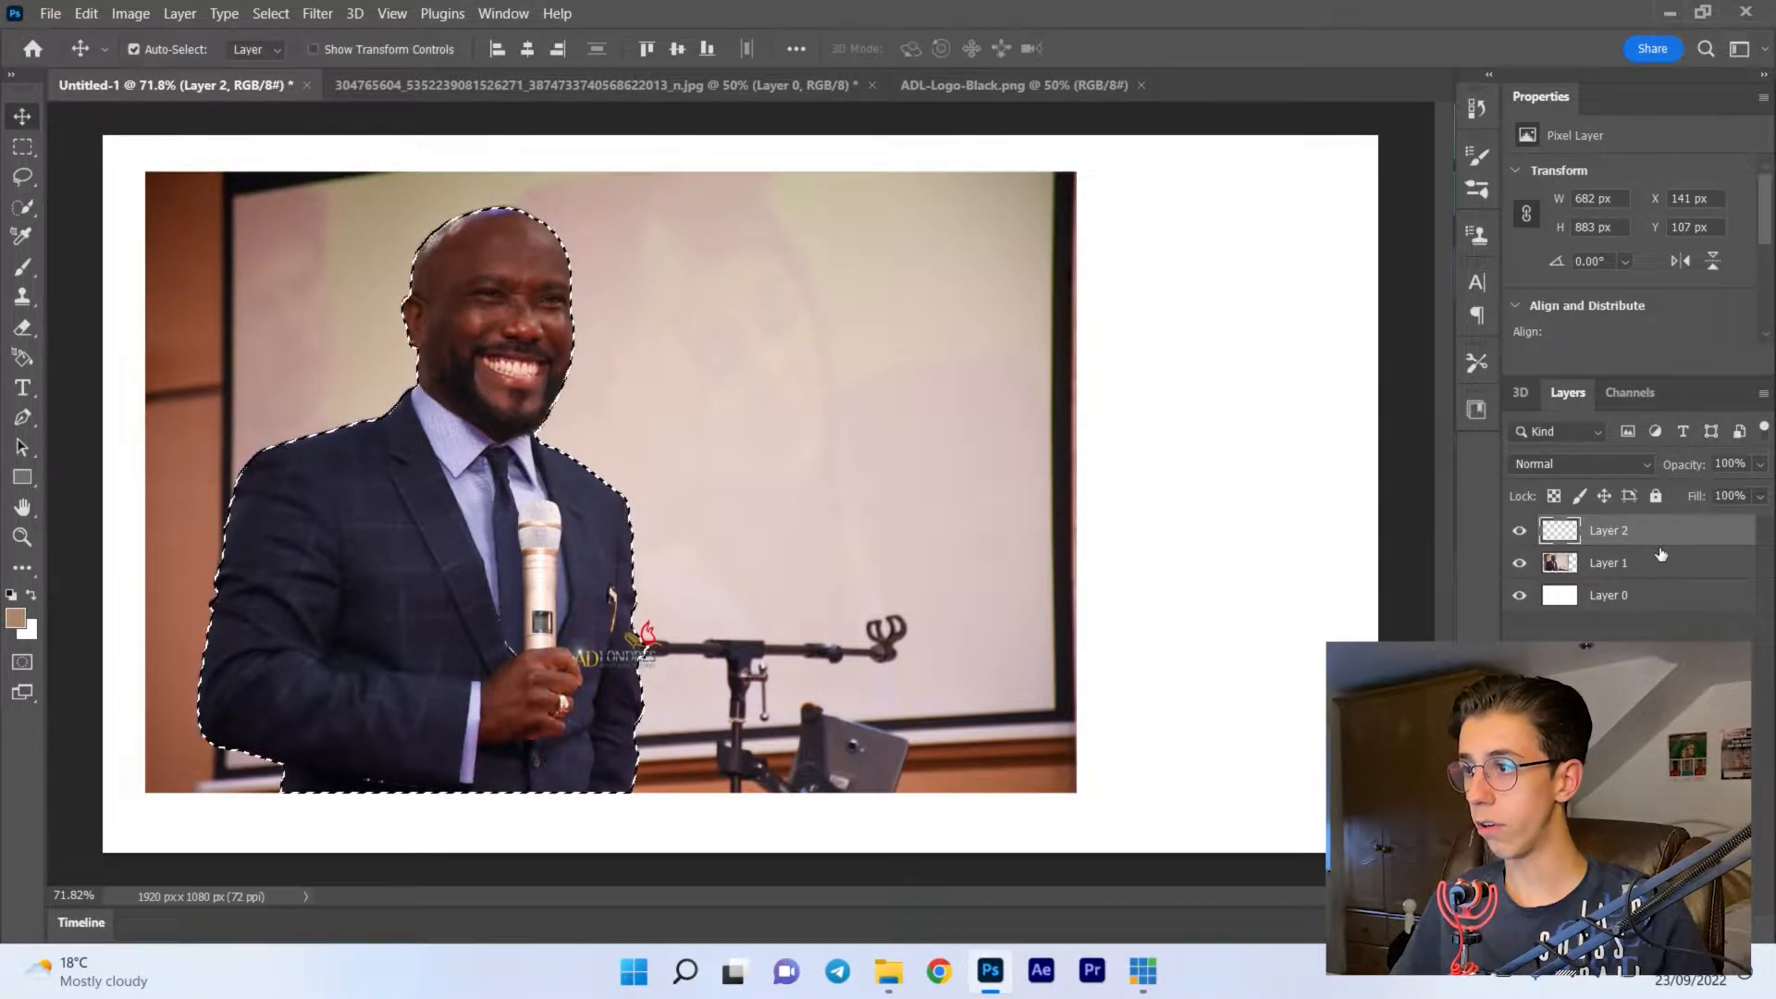
pyautogui.hotkey('ctrl', 'v')
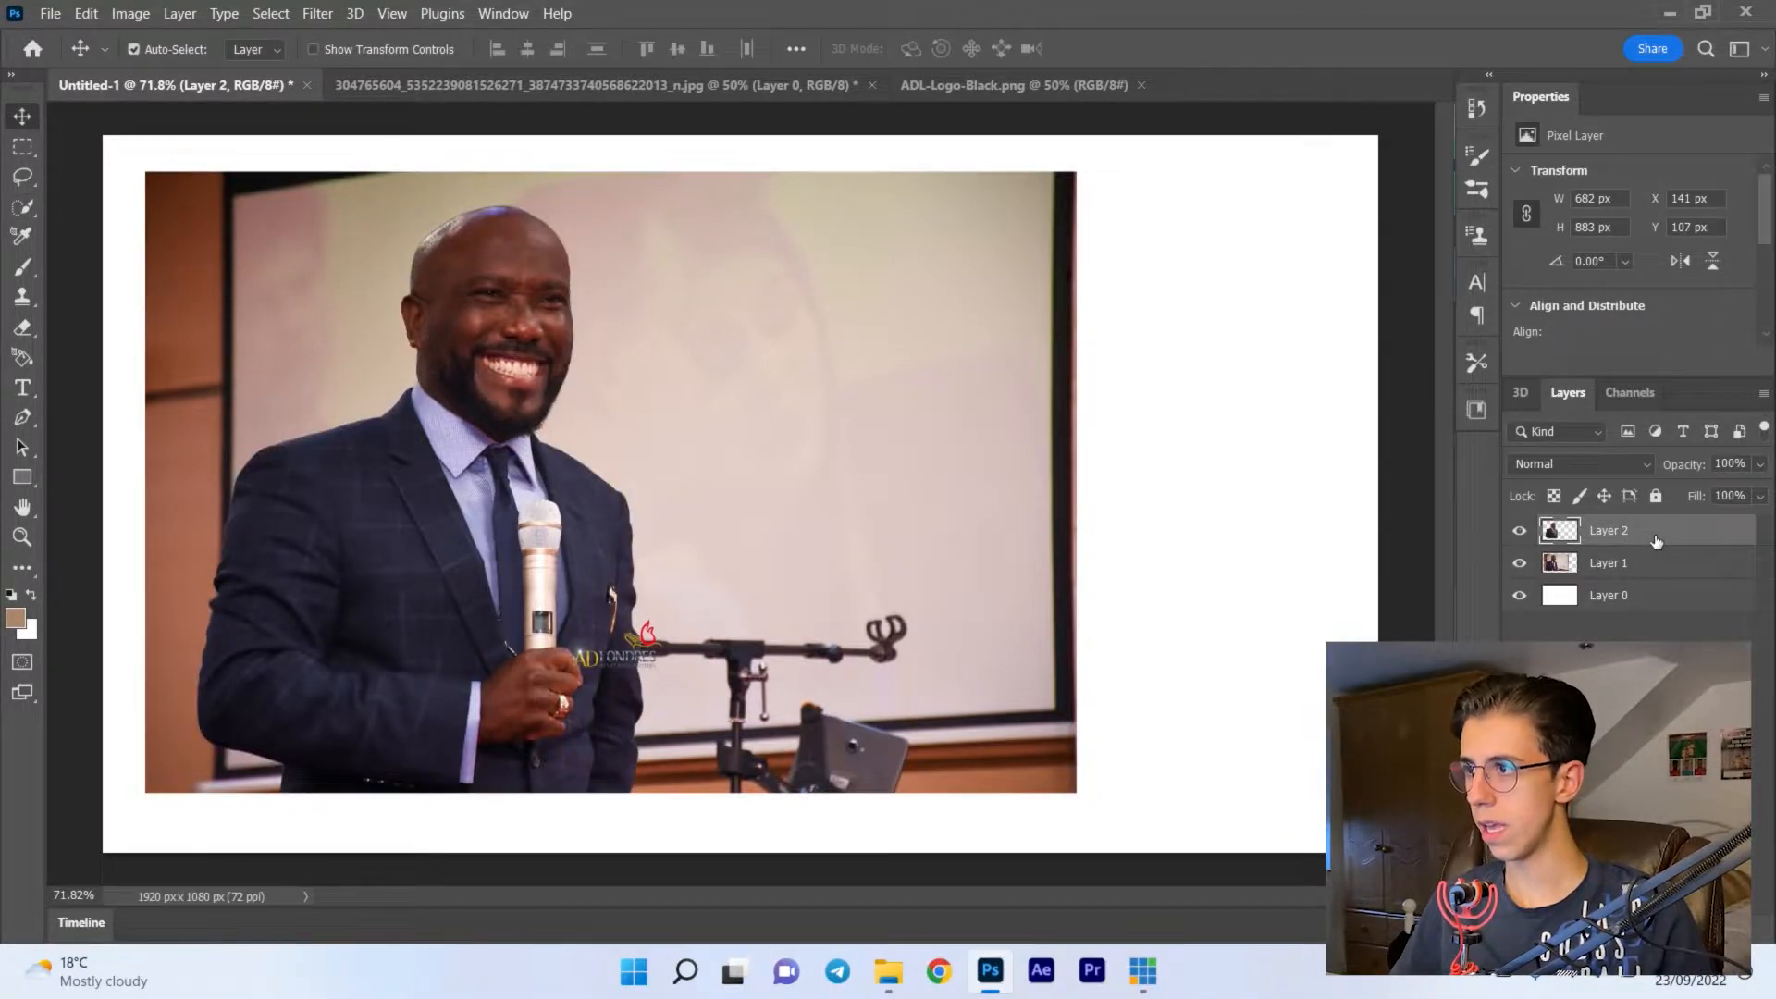
# - Toggle the original photo on Layer 1 to compare it with the cutout, leaving the photo hidden
pyautogui.click(1520, 564)
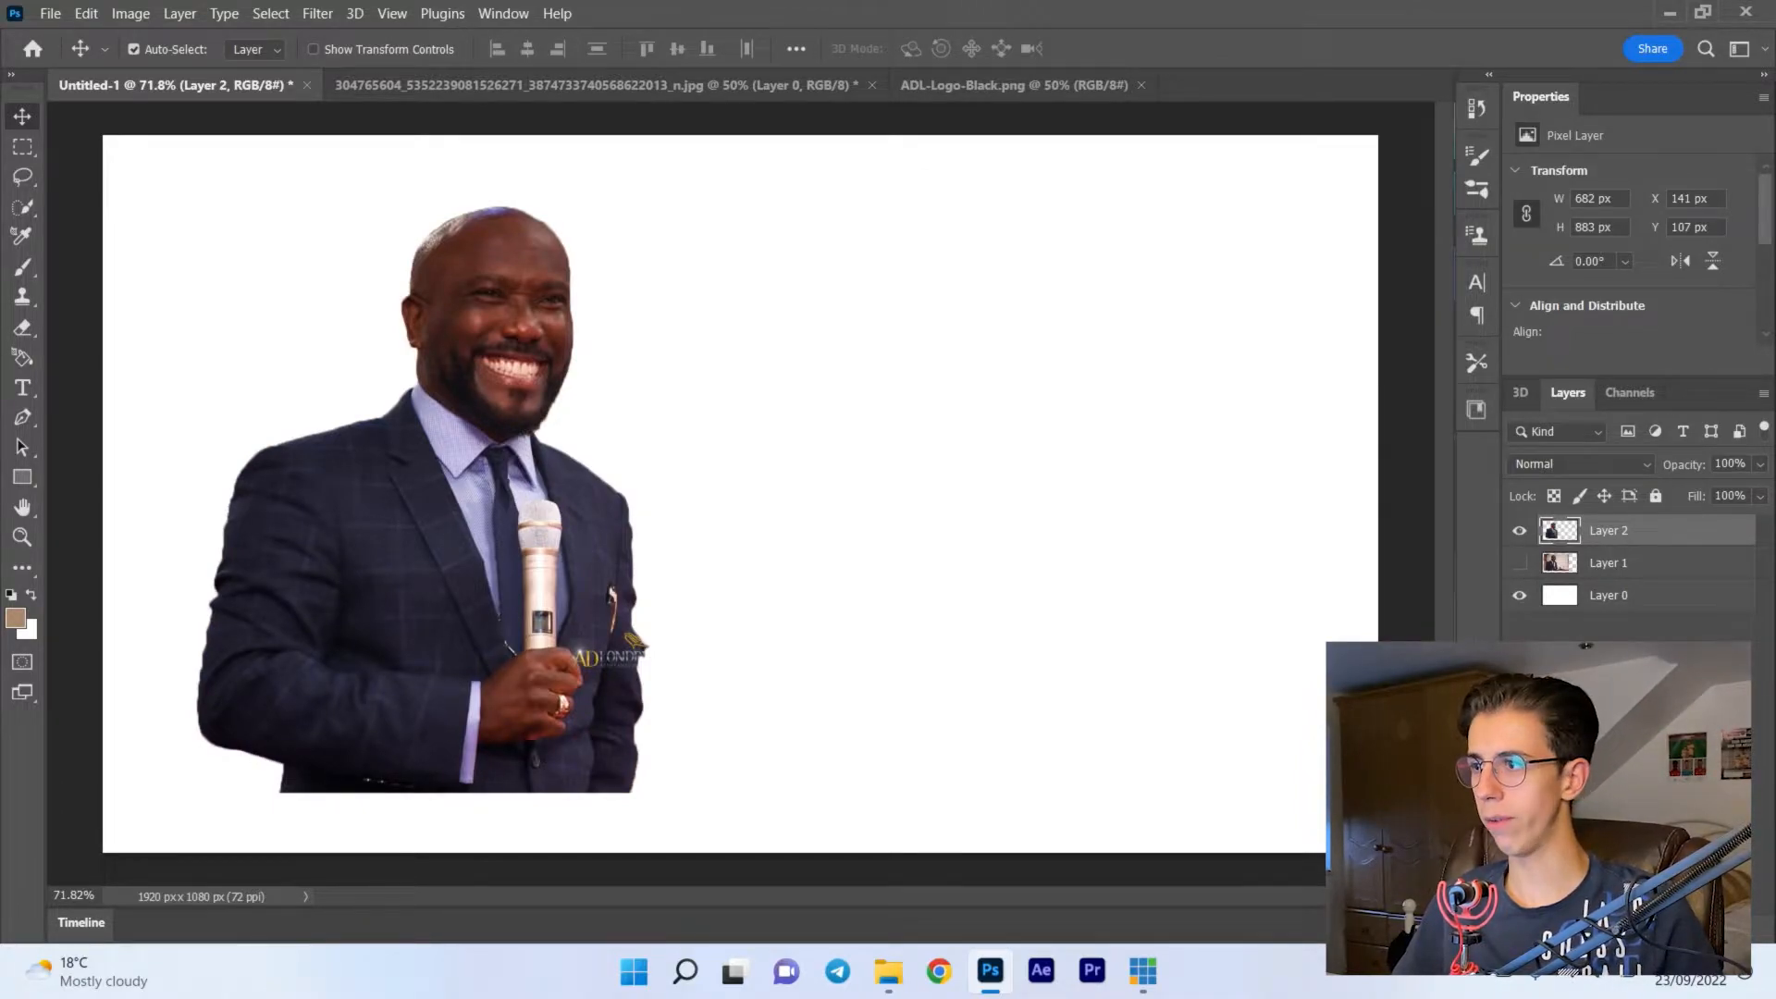
pyautogui.click(1517, 575)
pyautogui.click(1517, 575)
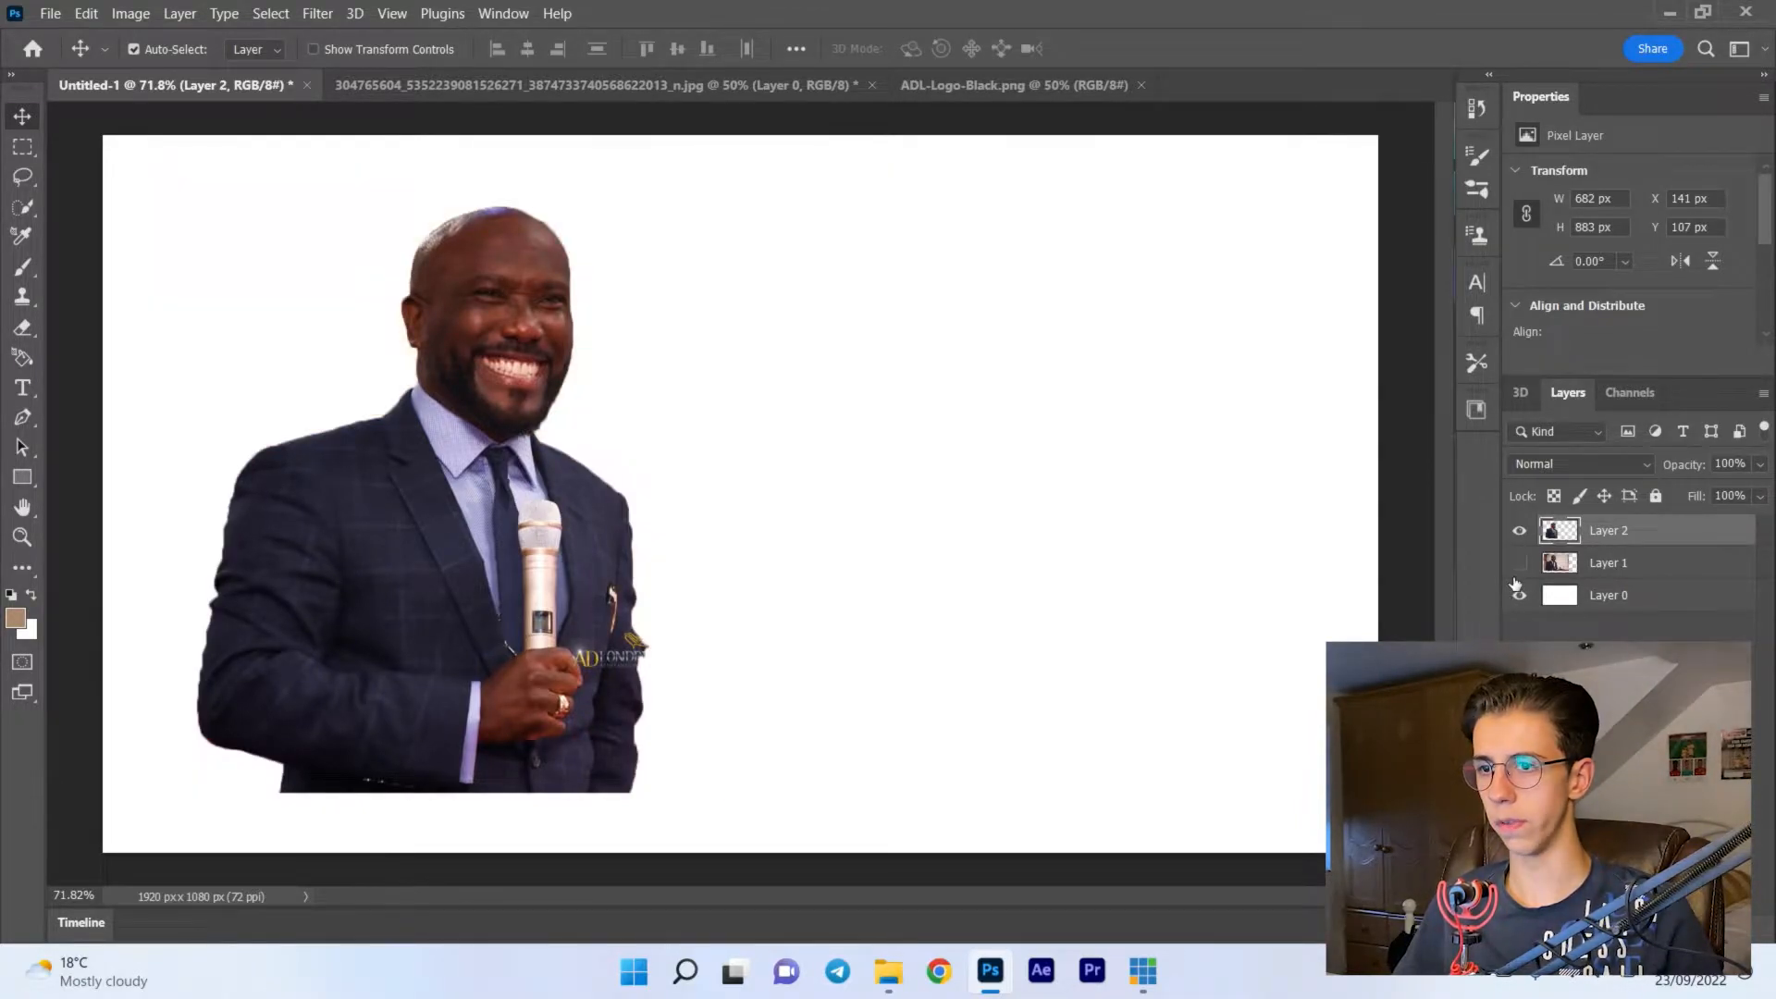
pyautogui.click(1517, 576)
pyautogui.click(1517, 575)
pyautogui.click(1517, 575)
pyautogui.click(1517, 575)
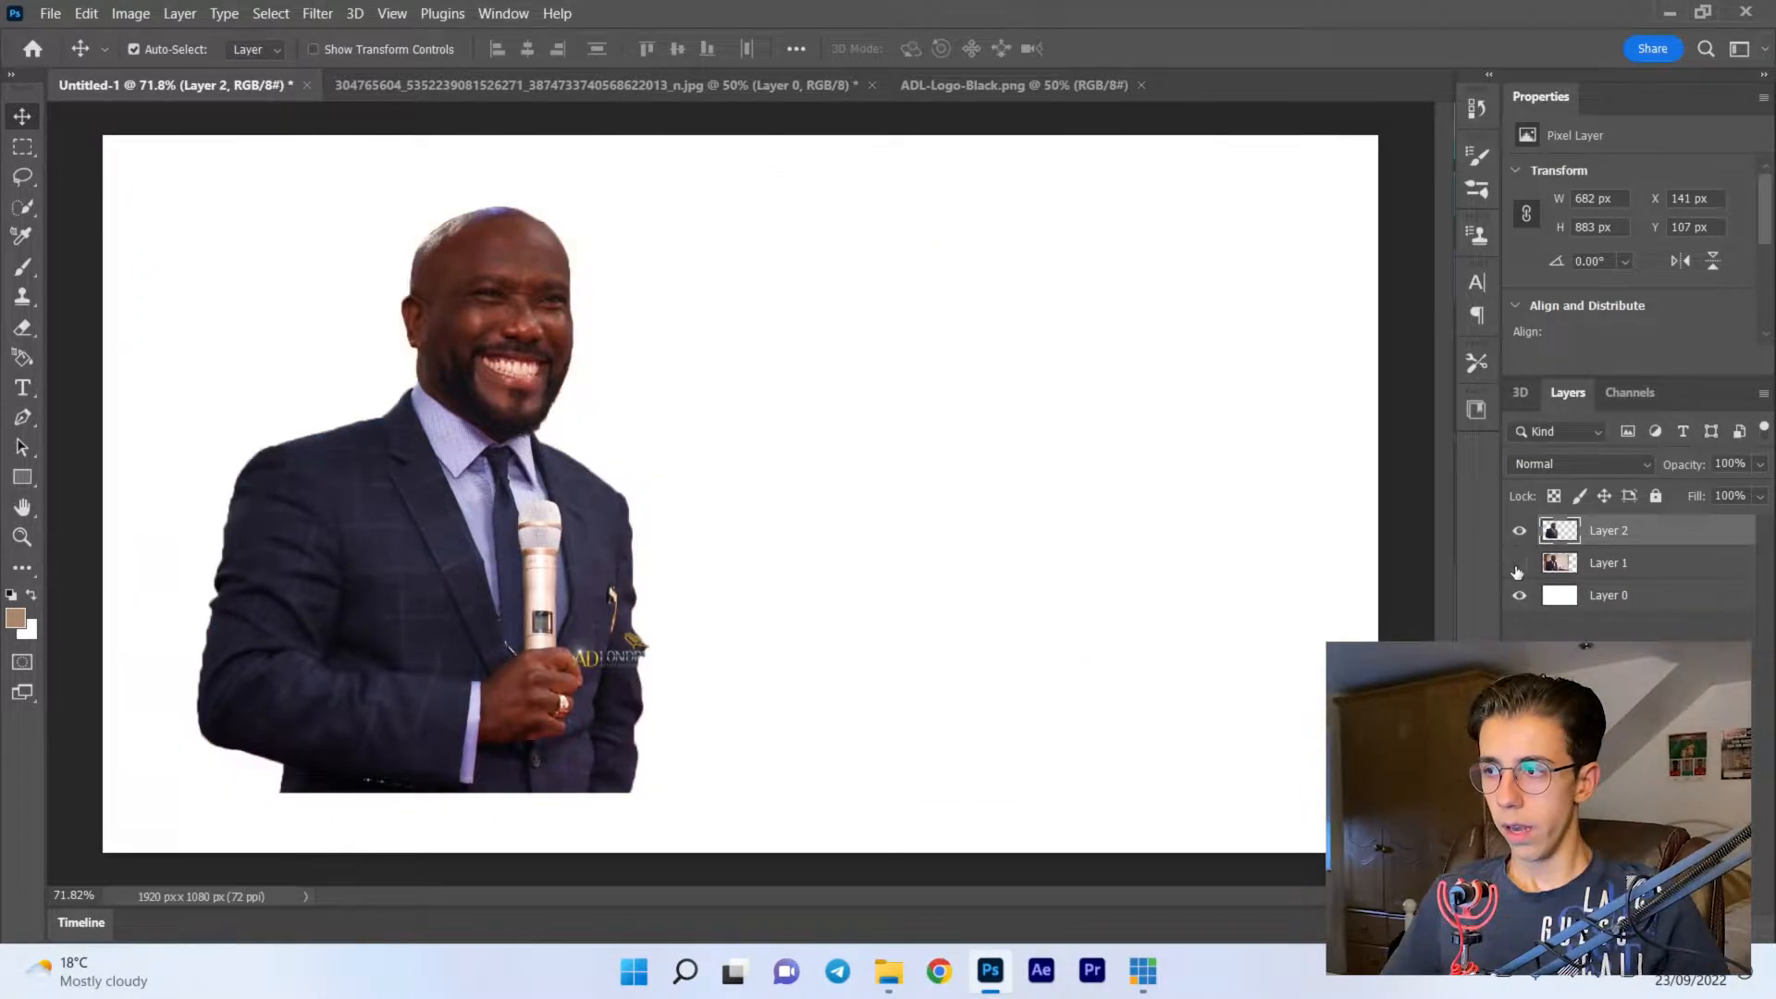
# - Set the Eraser to 12 px and clean the fringe along the lower sleeve and elbow of the cutout
pyautogui.scroll(6, 192, 653)
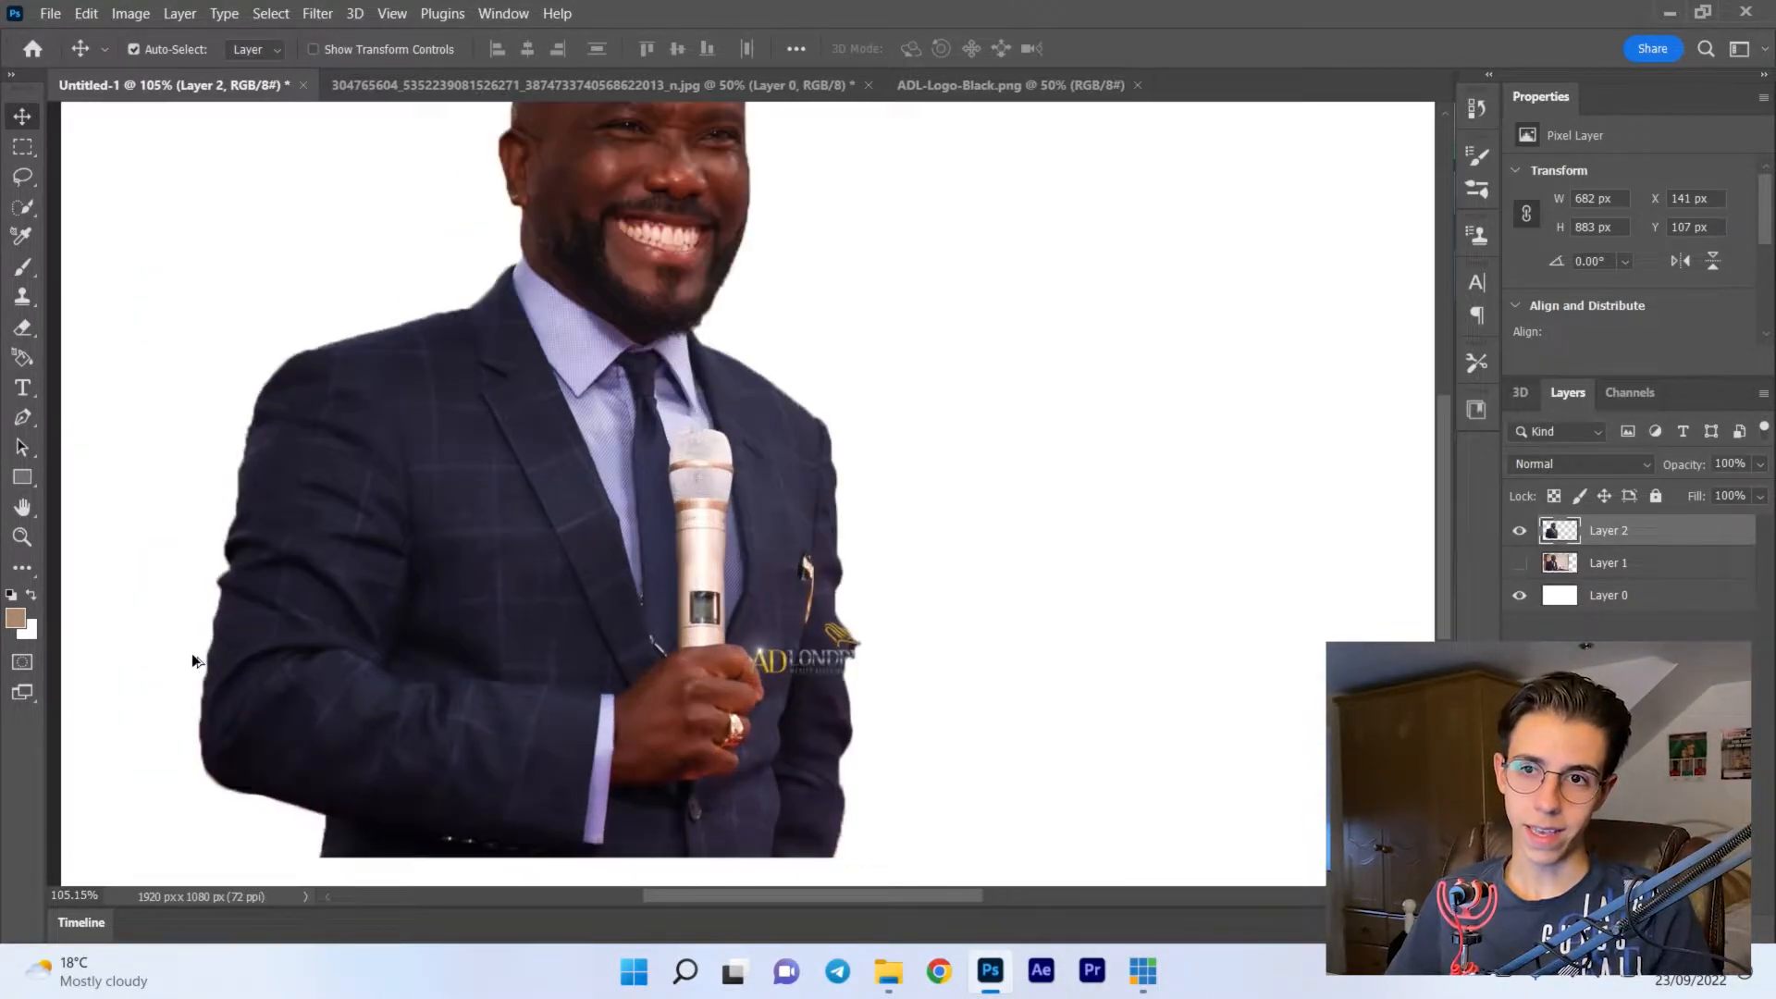
pyautogui.scroll(1, 350, 544)
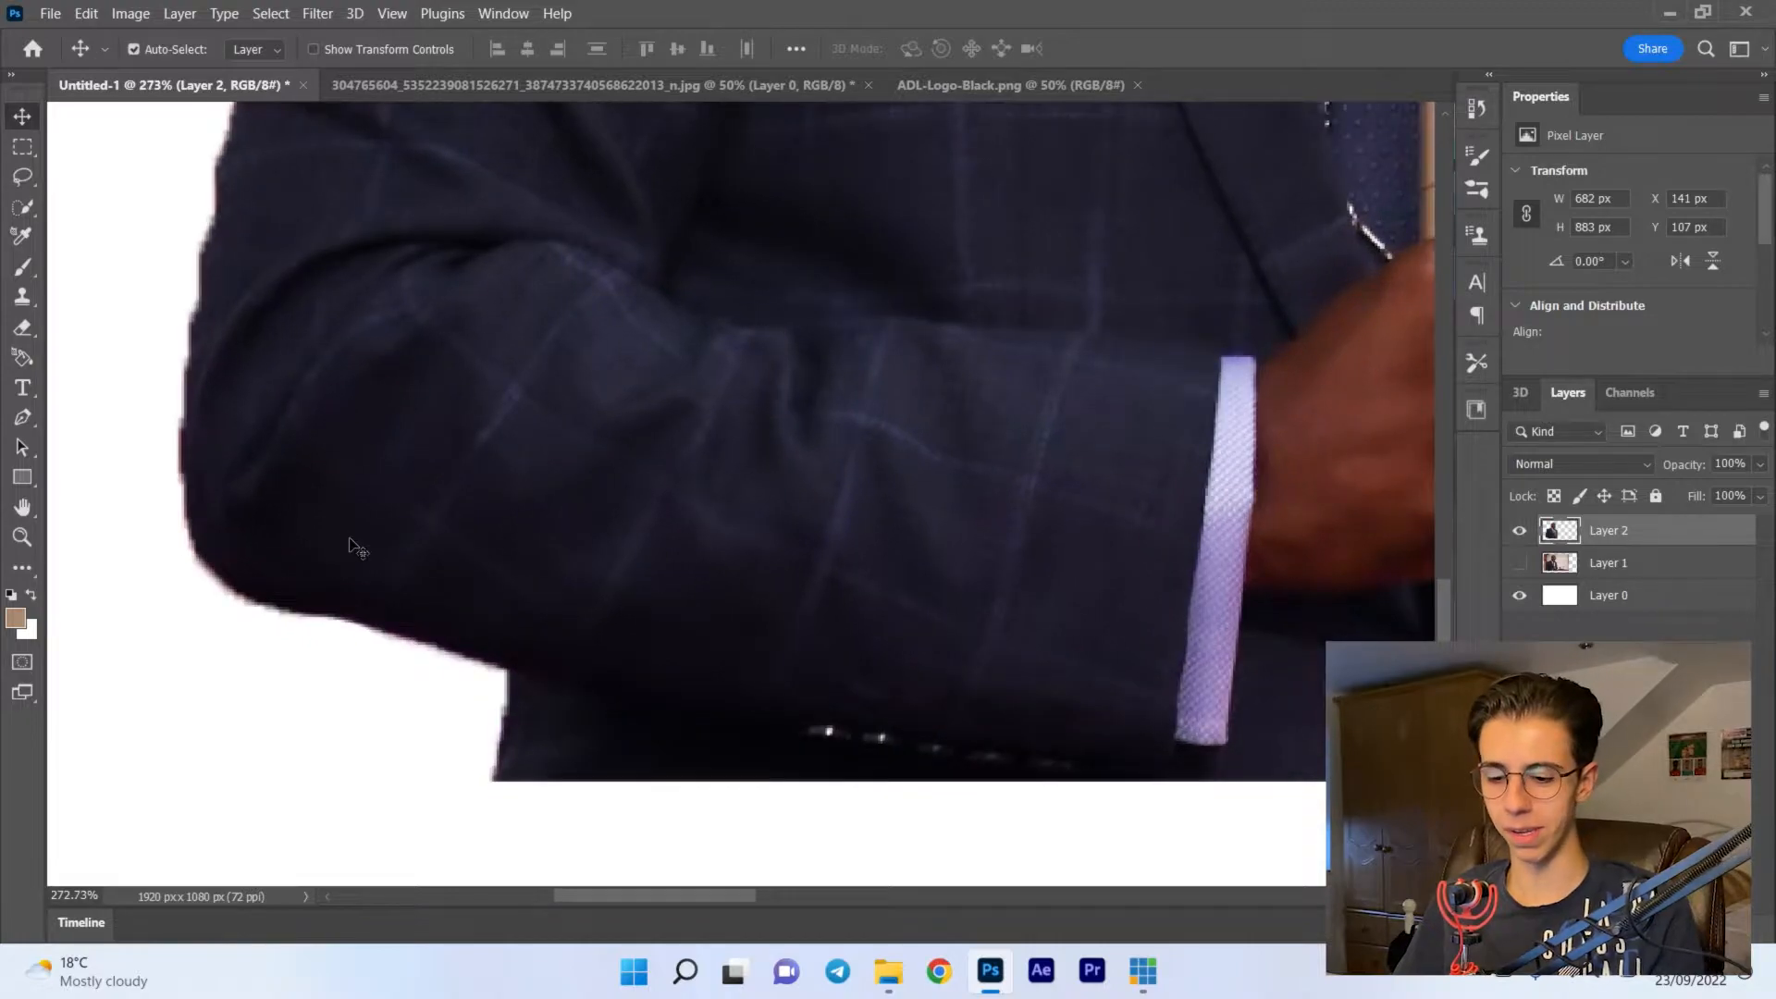
pyautogui.press('e')
pyautogui.click(167, 50)
pyautogui.moveTo(149, 114); pyautogui.dragTo(138, 119)
pyautogui.press('Return')
pyautogui.scroll(3, 451, 666)
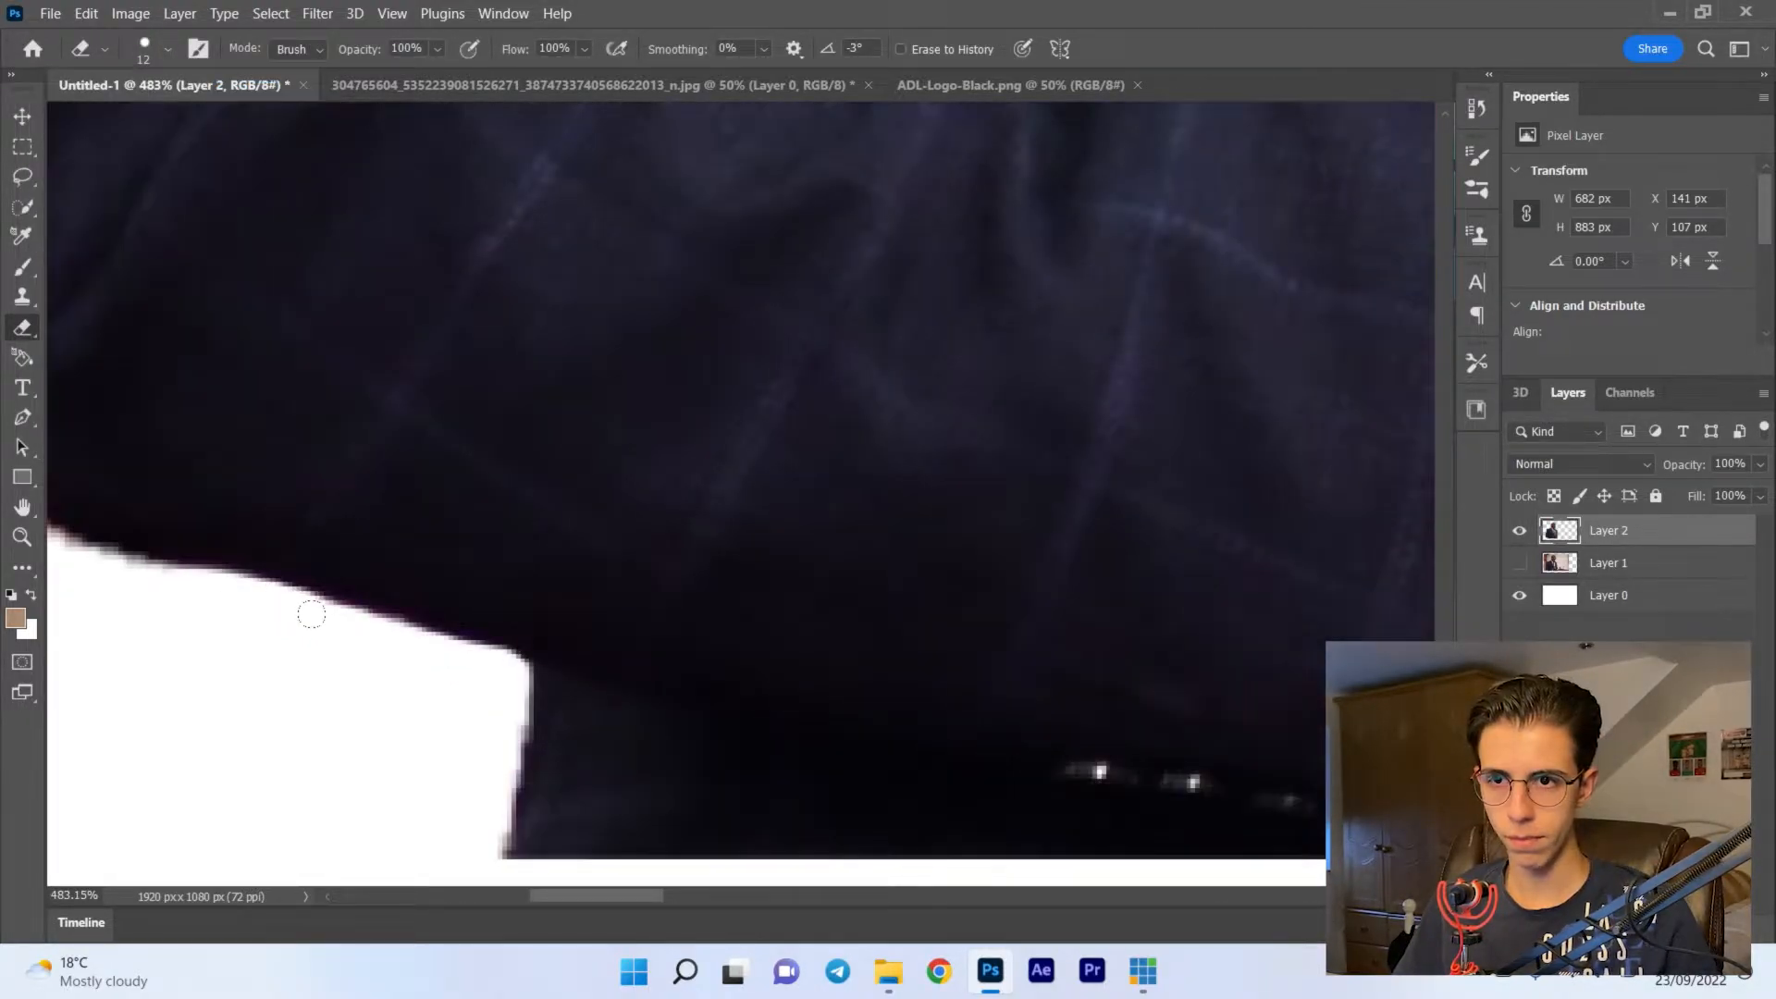
pyautogui.scroll(2, 475, 527)
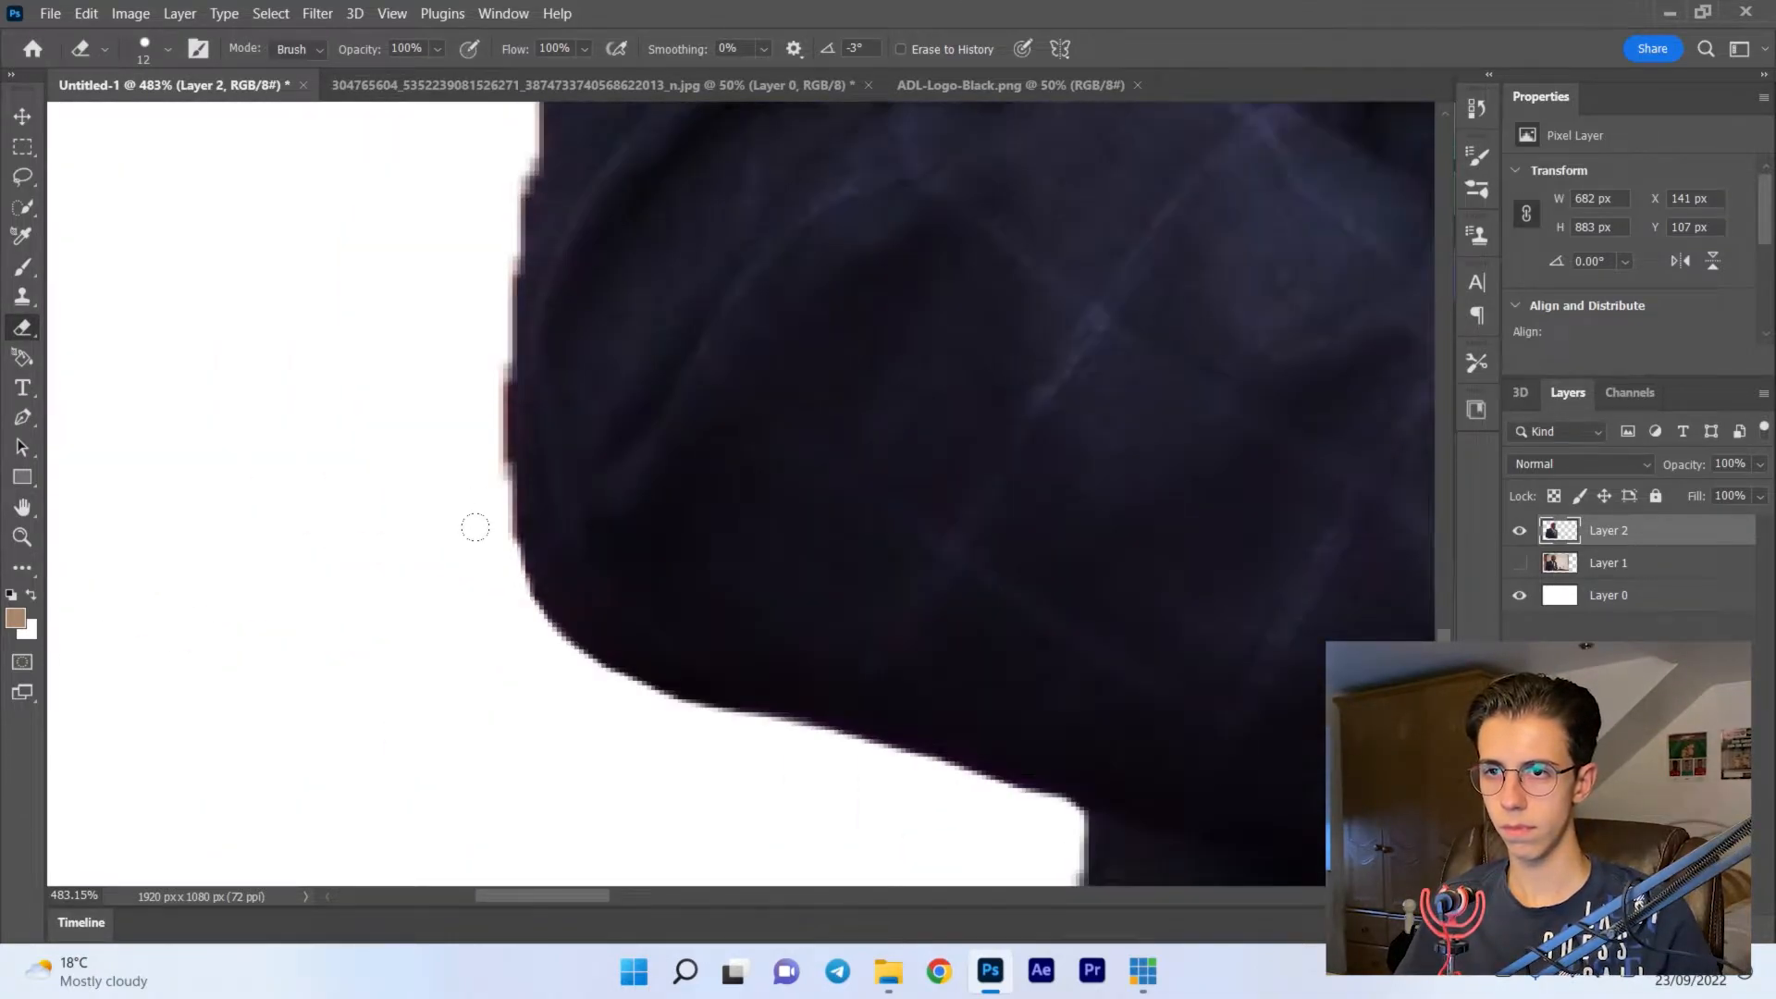
pyautogui.scroll(3, 476, 434)
pyautogui.scroll(5, 515, 222)
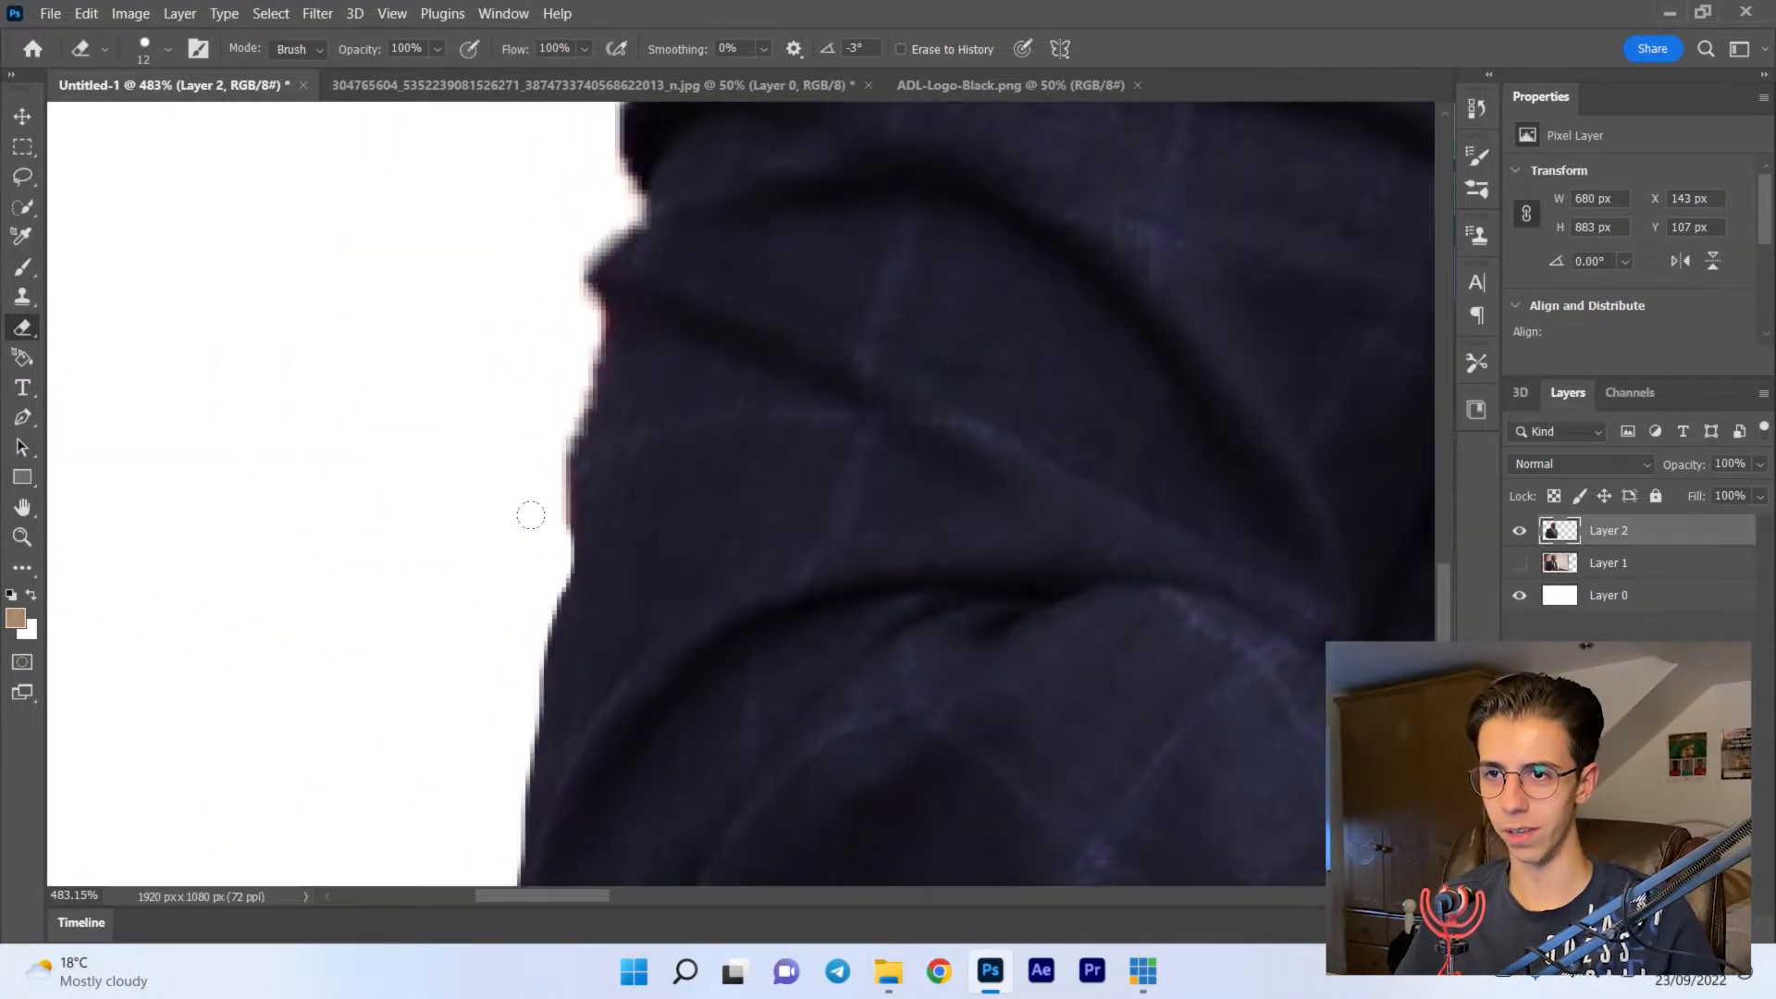
# - Erase the leftover fringe up the outer sleeve of the cutout and around the curve of the shoulder
pyautogui.moveTo(557, 366); pyautogui.dragTo(572, 248)
pyautogui.scroll(5, 599, 188)
pyautogui.moveTo(606, 578)
pyautogui.mouseDown()
pyautogui.moveTo(600, 407)
pyautogui.moveTo(652, 242)
pyautogui.mouseUp()
pyautogui.scroll(5, 651, 232)
pyautogui.moveTo(653, 559); pyautogui.dragTo(692, 330)
pyautogui.scroll(5, 703, 370)
pyautogui.moveTo(793, 601)
pyautogui.mouseDown()
pyautogui.moveTo(797, 491)
pyautogui.moveTo(1113, 329)
pyautogui.moveTo(1277, 274)
pyautogui.mouseUp()
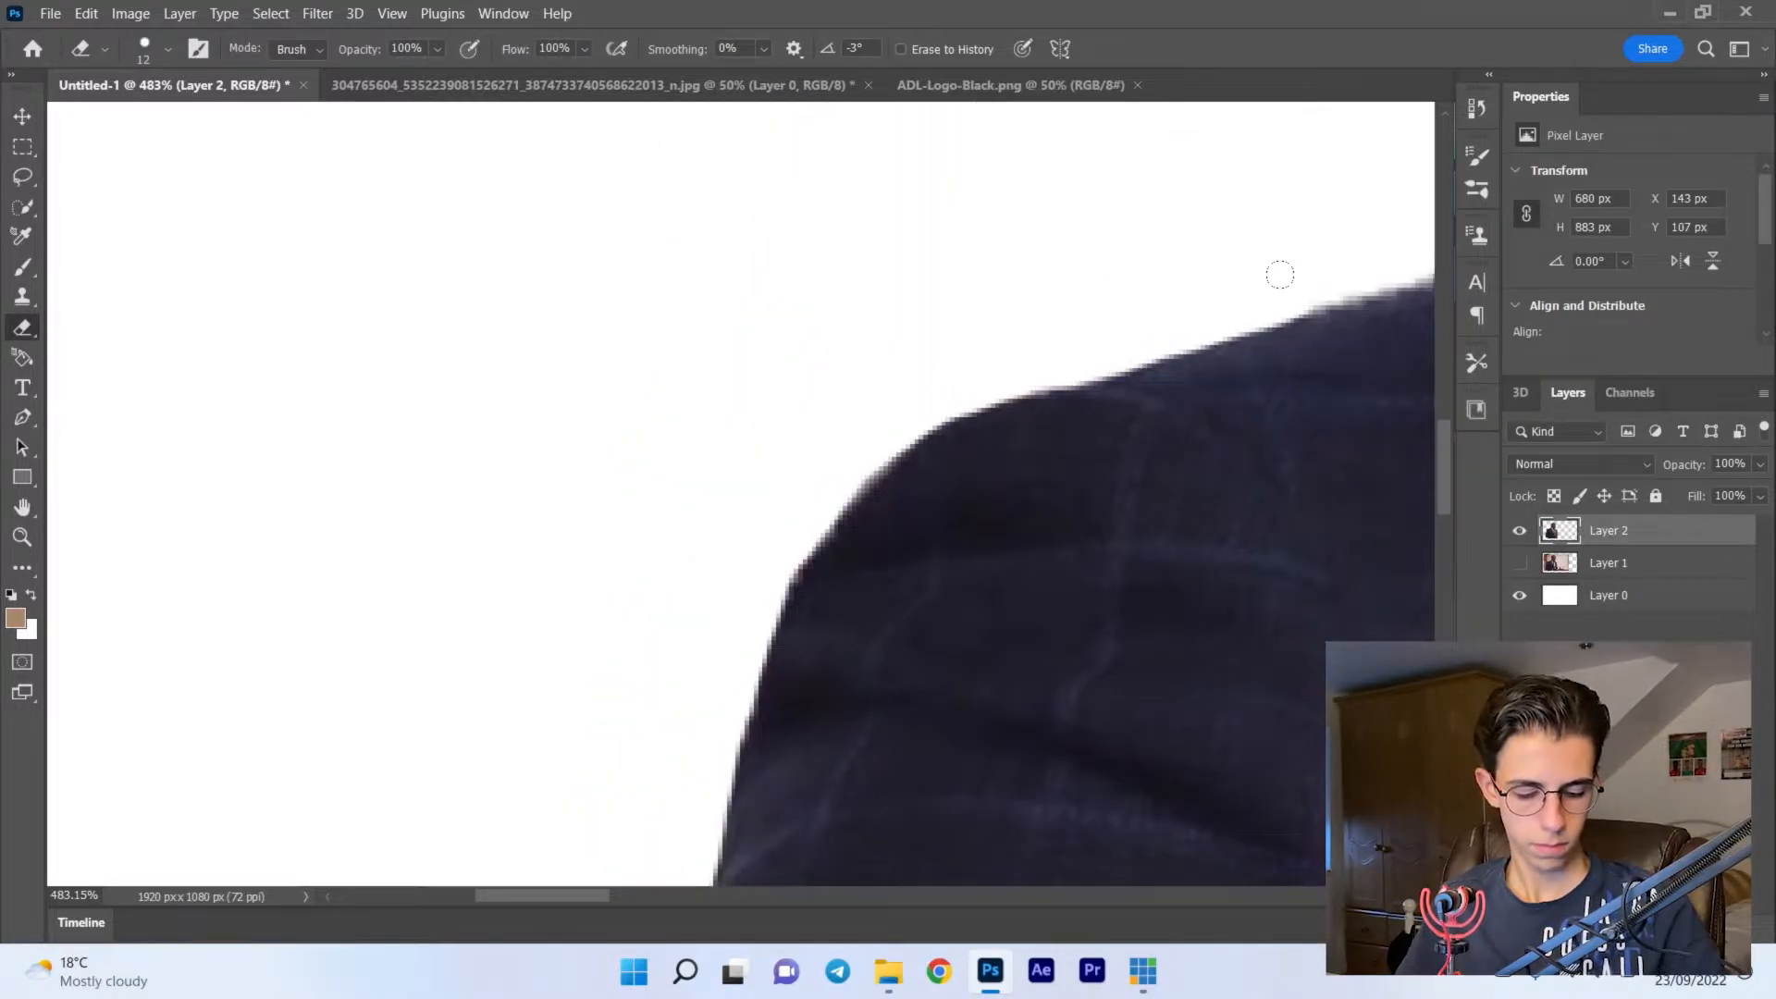
# - Erase the leftover fringe along the top of that shoulder up to the shirt collar
pyautogui.hscroll(5, 1277, 277)
pyautogui.moveTo(635, 357)
pyautogui.mouseDown()
pyautogui.moveTo(859, 287)
pyautogui.moveTo(990, 220)
pyautogui.mouseUp()
pyautogui.scroll(2, 963, 198)
pyautogui.moveTo(989, 384); pyautogui.dragTo(1093, 264)
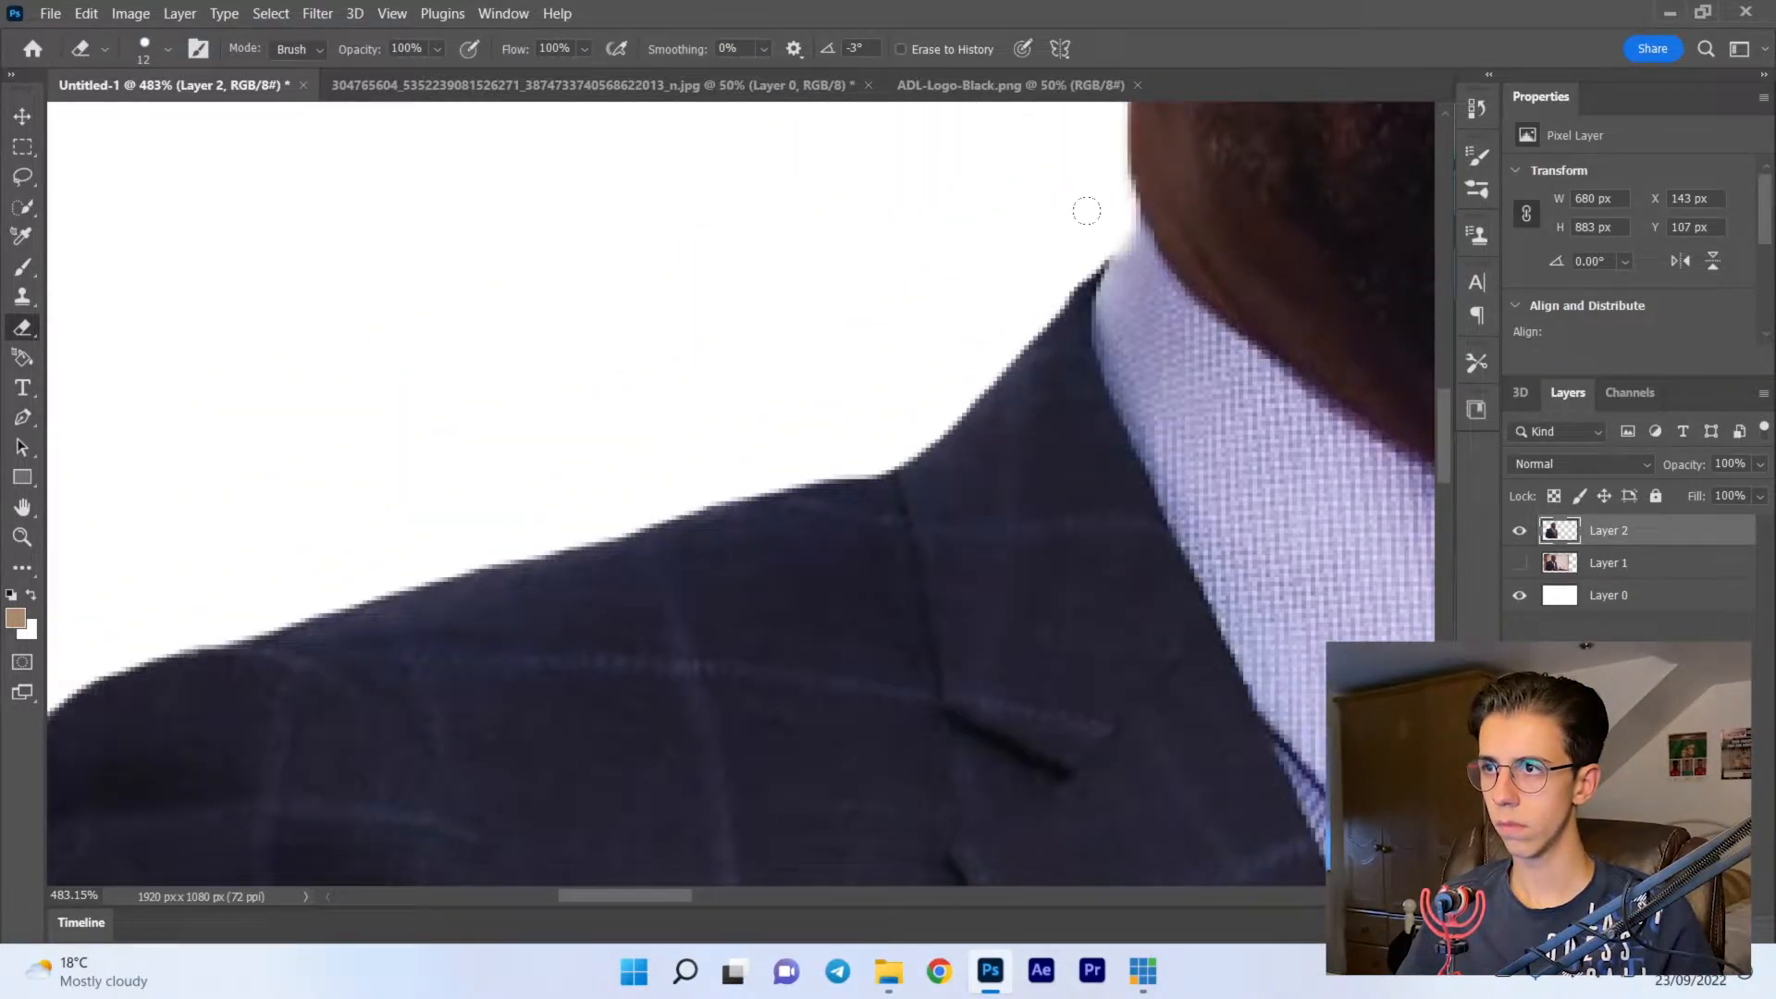
# - Clean the cutout's edge along the neck and up toward the ear with the Eraser
pyautogui.hscroll(5, 1086, 210)
pyautogui.scroll(5, 1018, 277)
pyautogui.moveTo(751, 647); pyautogui.dragTo(732, 457)
pyautogui.scroll(2, 659, 323)
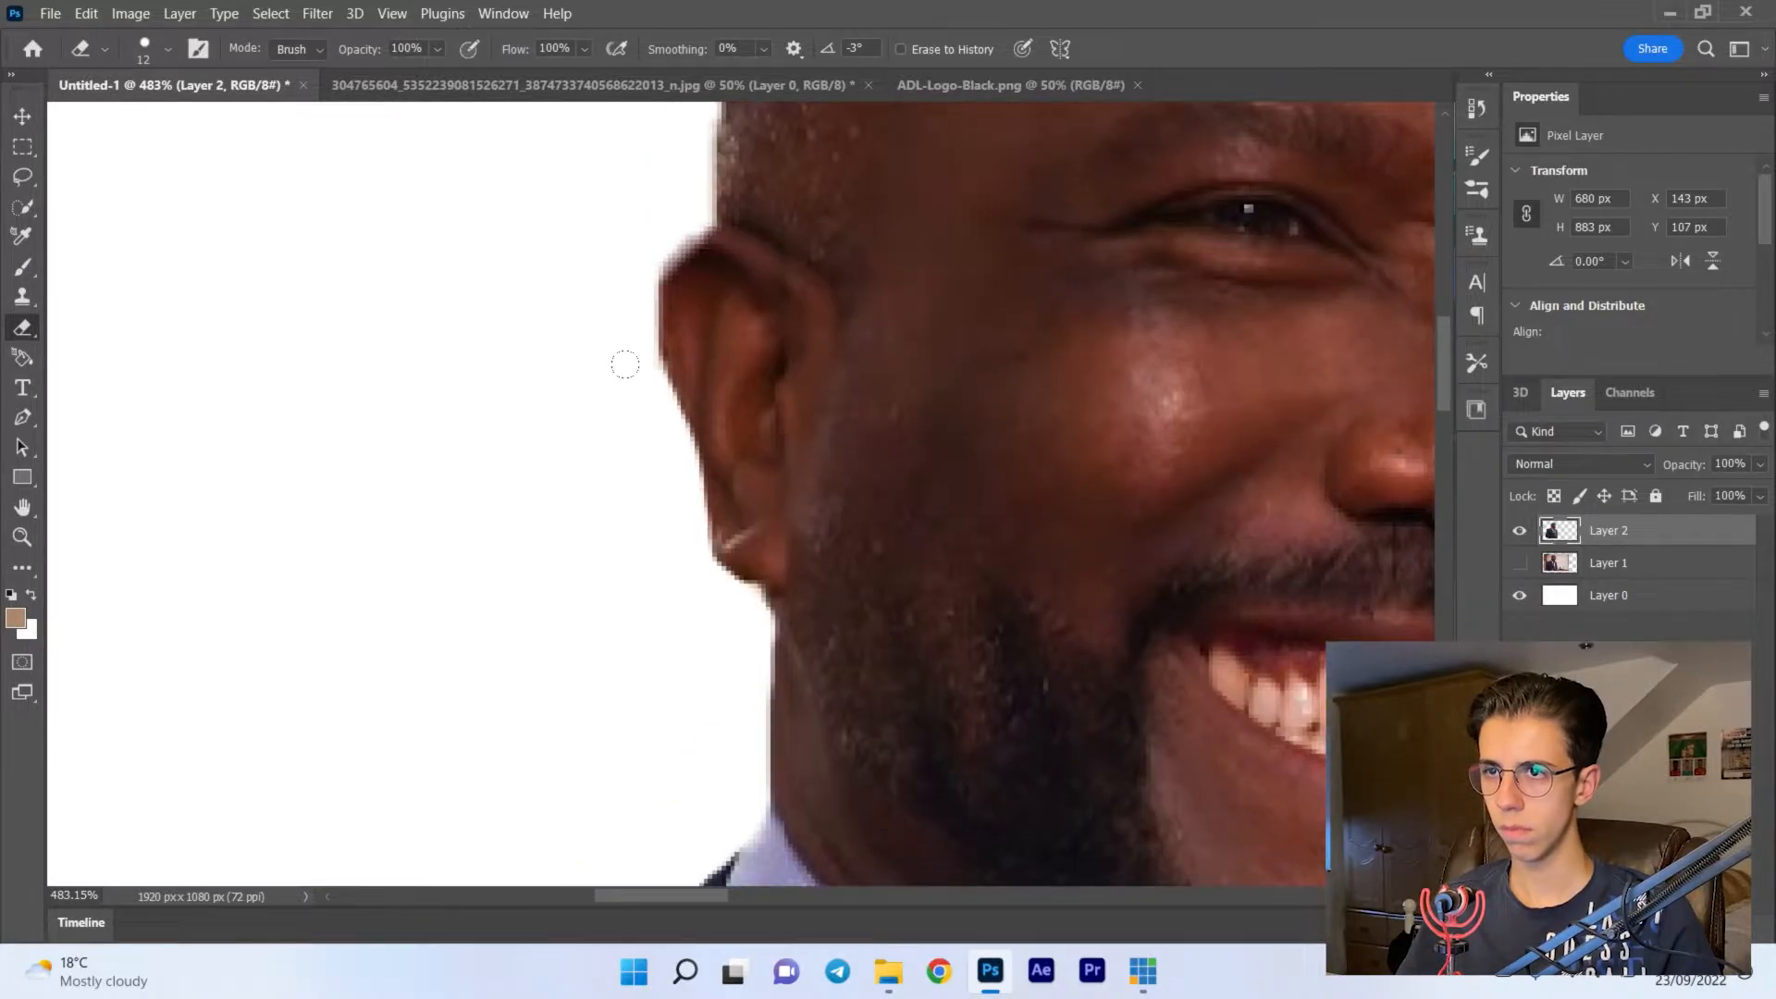
pyautogui.scroll(-10, 645, 228)
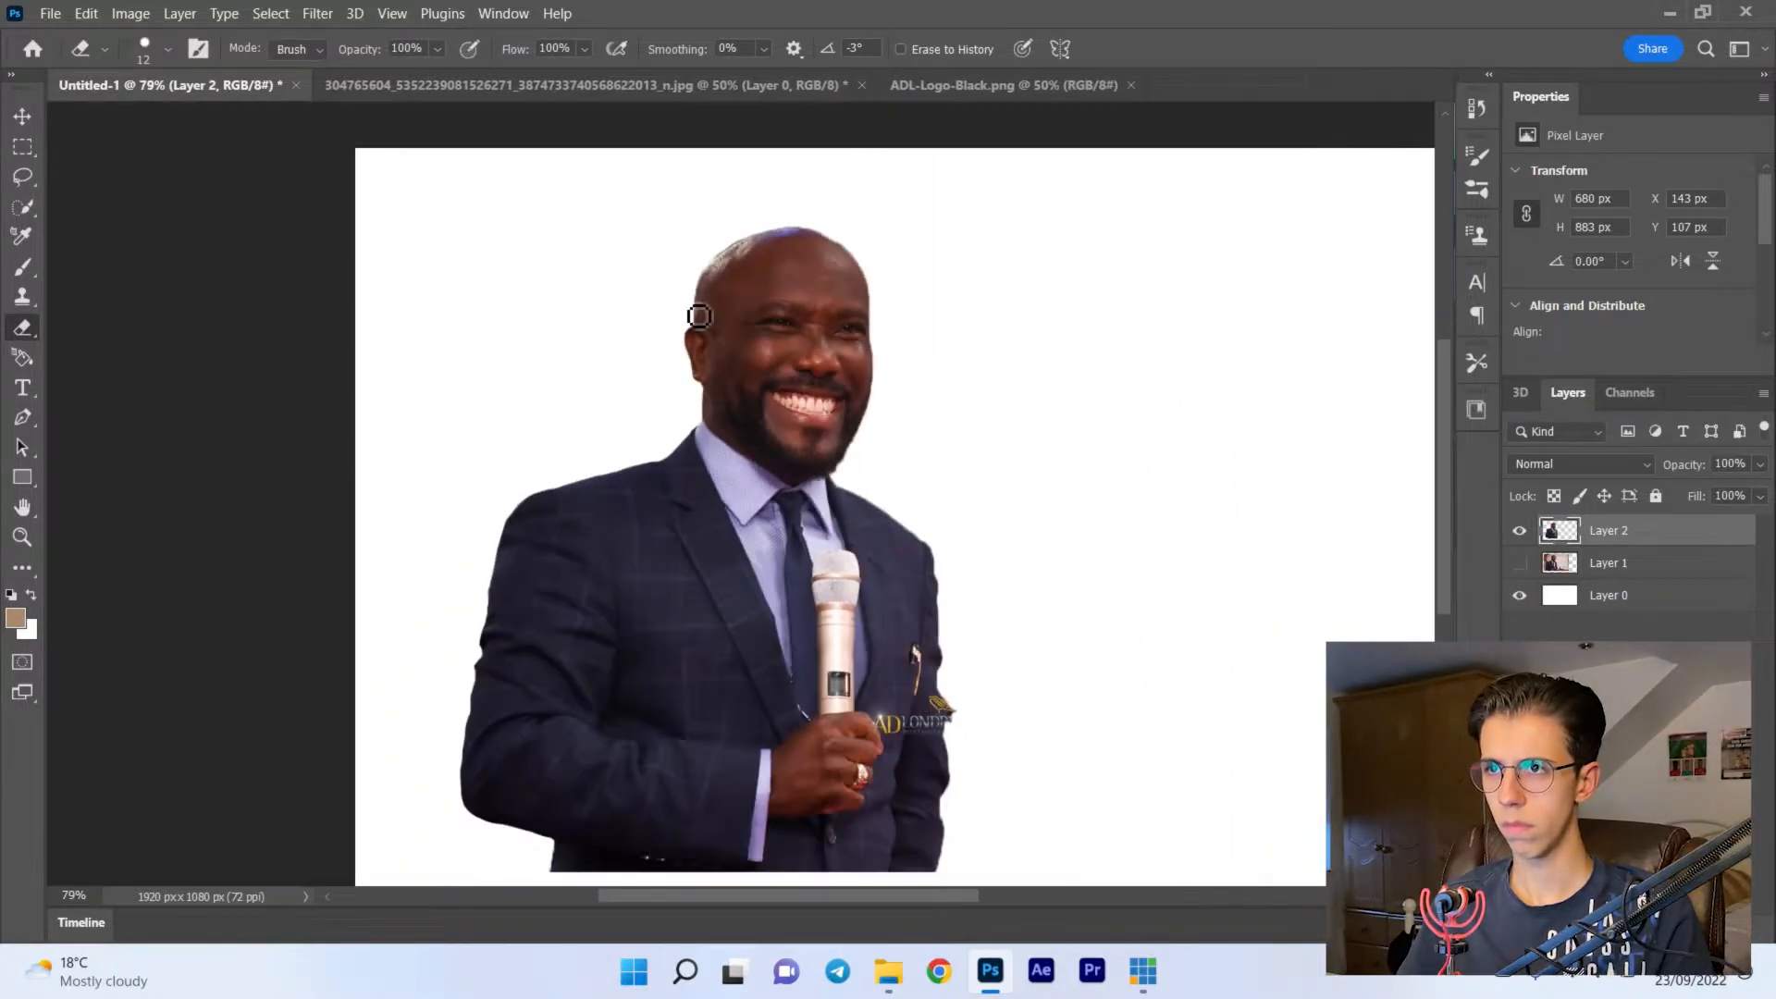
# - Erase the fringe above the ear and across the top of the man's head, undoing the stray stroke
pyautogui.scroll(10, 689, 303)
pyautogui.scroll(3, 688, 303)
pyautogui.moveTo(688, 303); pyautogui.dragTo(680, 498)
pyautogui.moveTo(711, 444); pyautogui.dragTo(769, 303)
pyautogui.moveTo(769, 302)
pyautogui.mouseDown()
pyautogui.moveTo(606, 310)
pyautogui.moveTo(190, 601)
pyautogui.mouseUp()
pyautogui.moveTo(296, 472)
pyautogui.mouseDown()
pyautogui.moveTo(341, 416)
pyautogui.moveTo(684, 248)
pyautogui.moveTo(934, 189)
pyautogui.mouseUp()
pyautogui.hotkey('ctrl', 'z')
pyautogui.moveTo(568, 283)
pyautogui.mouseDown()
pyautogui.moveTo(1142, 172)
pyautogui.moveTo(1321, 204)
pyautogui.mouseUp()
pyautogui.moveTo(1322, 206)
pyautogui.mouseDown()
pyautogui.moveTo(416, 205)
pyautogui.moveTo(748, 401)
pyautogui.moveTo(893, 652)
pyautogui.mouseUp()
# - Clean the cutout's edge down the opposite side of the face, from the scalp to the cheek
pyautogui.scroll(-5, 957, 731)
pyautogui.scroll(3, 888, 417)
pyautogui.moveTo(696, 264); pyautogui.dragTo(756, 324)
pyautogui.scroll(-3, 972, 416)
pyautogui.moveTo(960, 444); pyautogui.dragTo(970, 634)
pyautogui.scroll(-4, 969, 615)
pyautogui.moveTo(967, 356); pyautogui.dragTo(996, 785)
pyautogui.scroll(-4, 999, 740)
pyautogui.moveTo(1007, 281); pyautogui.dragTo(979, 675)
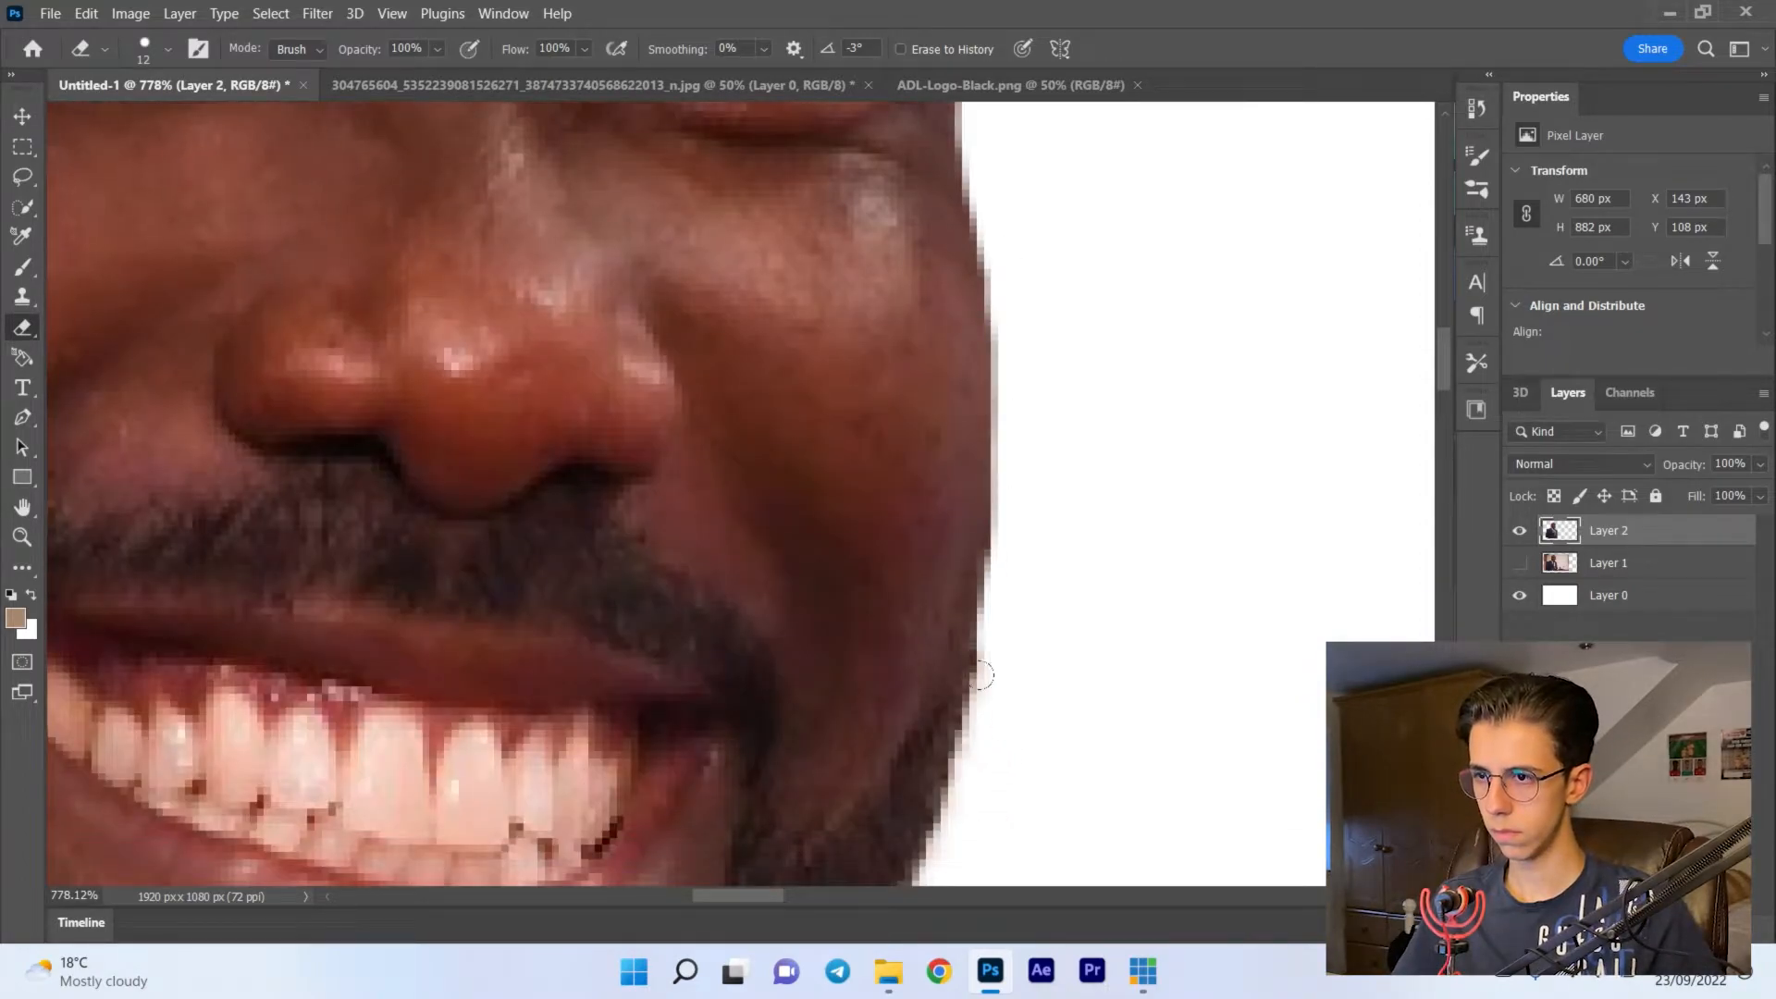
# - Erase the fringe along the bearded jaw and chin down to the jacket collar
pyautogui.scroll(-3, 979, 666)
pyautogui.moveTo(984, 381); pyautogui.dragTo(876, 665)
pyautogui.scroll(-3, 876, 665)
pyautogui.moveTo(854, 471); pyautogui.dragTo(717, 743)
pyautogui.scroll(-3, 717, 742)
pyautogui.moveTo(715, 467)
pyautogui.mouseDown()
pyautogui.moveTo(622, 627)
pyautogui.moveTo(664, 740)
pyautogui.mouseUp()
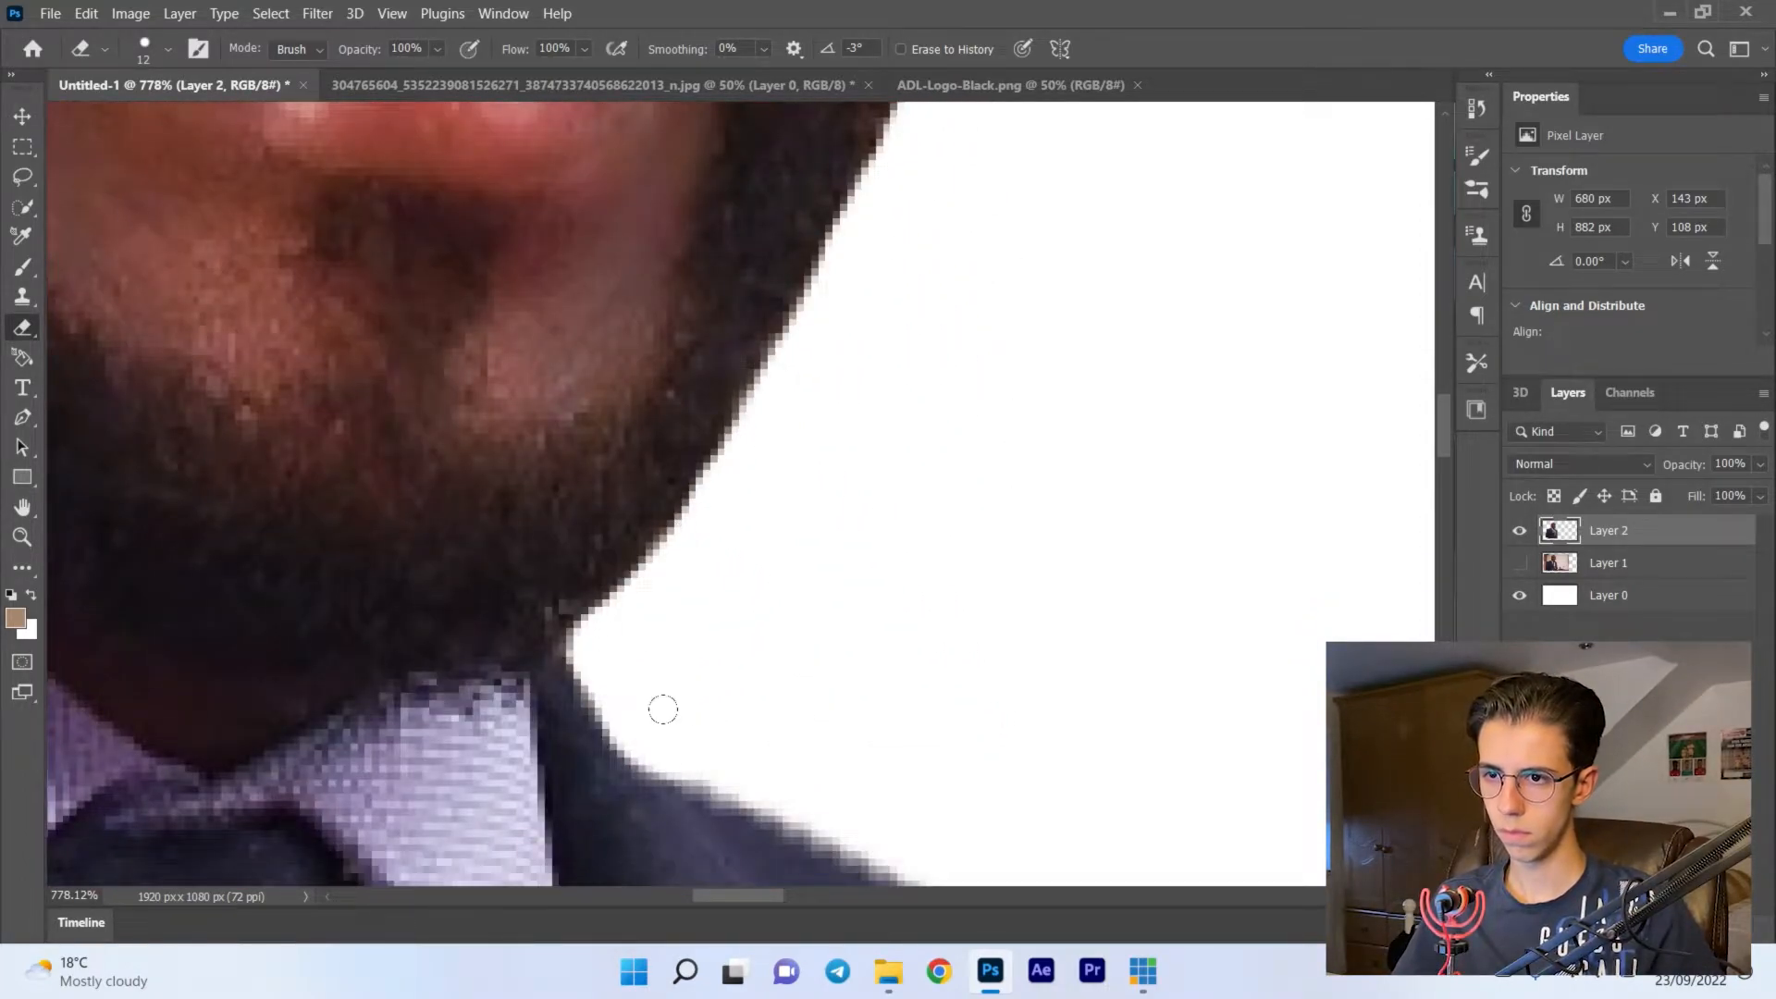
# - Erase the fringe along the second shoulder and down the outer sleeve on the microphone side
pyautogui.scroll(-6, 663, 709)
pyautogui.moveTo(808, 280)
pyautogui.mouseDown()
pyautogui.moveTo(980, 356)
pyautogui.moveTo(1327, 595)
pyautogui.mouseUp()
pyautogui.hscroll(5, 1329, 595)
pyautogui.scroll(-3, 1329, 595)
pyautogui.moveTo(696, 251)
pyautogui.mouseDown()
pyautogui.moveTo(823, 332)
pyautogui.moveTo(980, 499)
pyautogui.moveTo(1026, 685)
pyautogui.mouseUp()
pyautogui.scroll(-3, 1052, 508)
pyautogui.moveTo(1029, 424); pyautogui.dragTo(1053, 782)
pyautogui.scroll(-8, 1085, 580)
pyautogui.scroll(-15, 1085, 580)
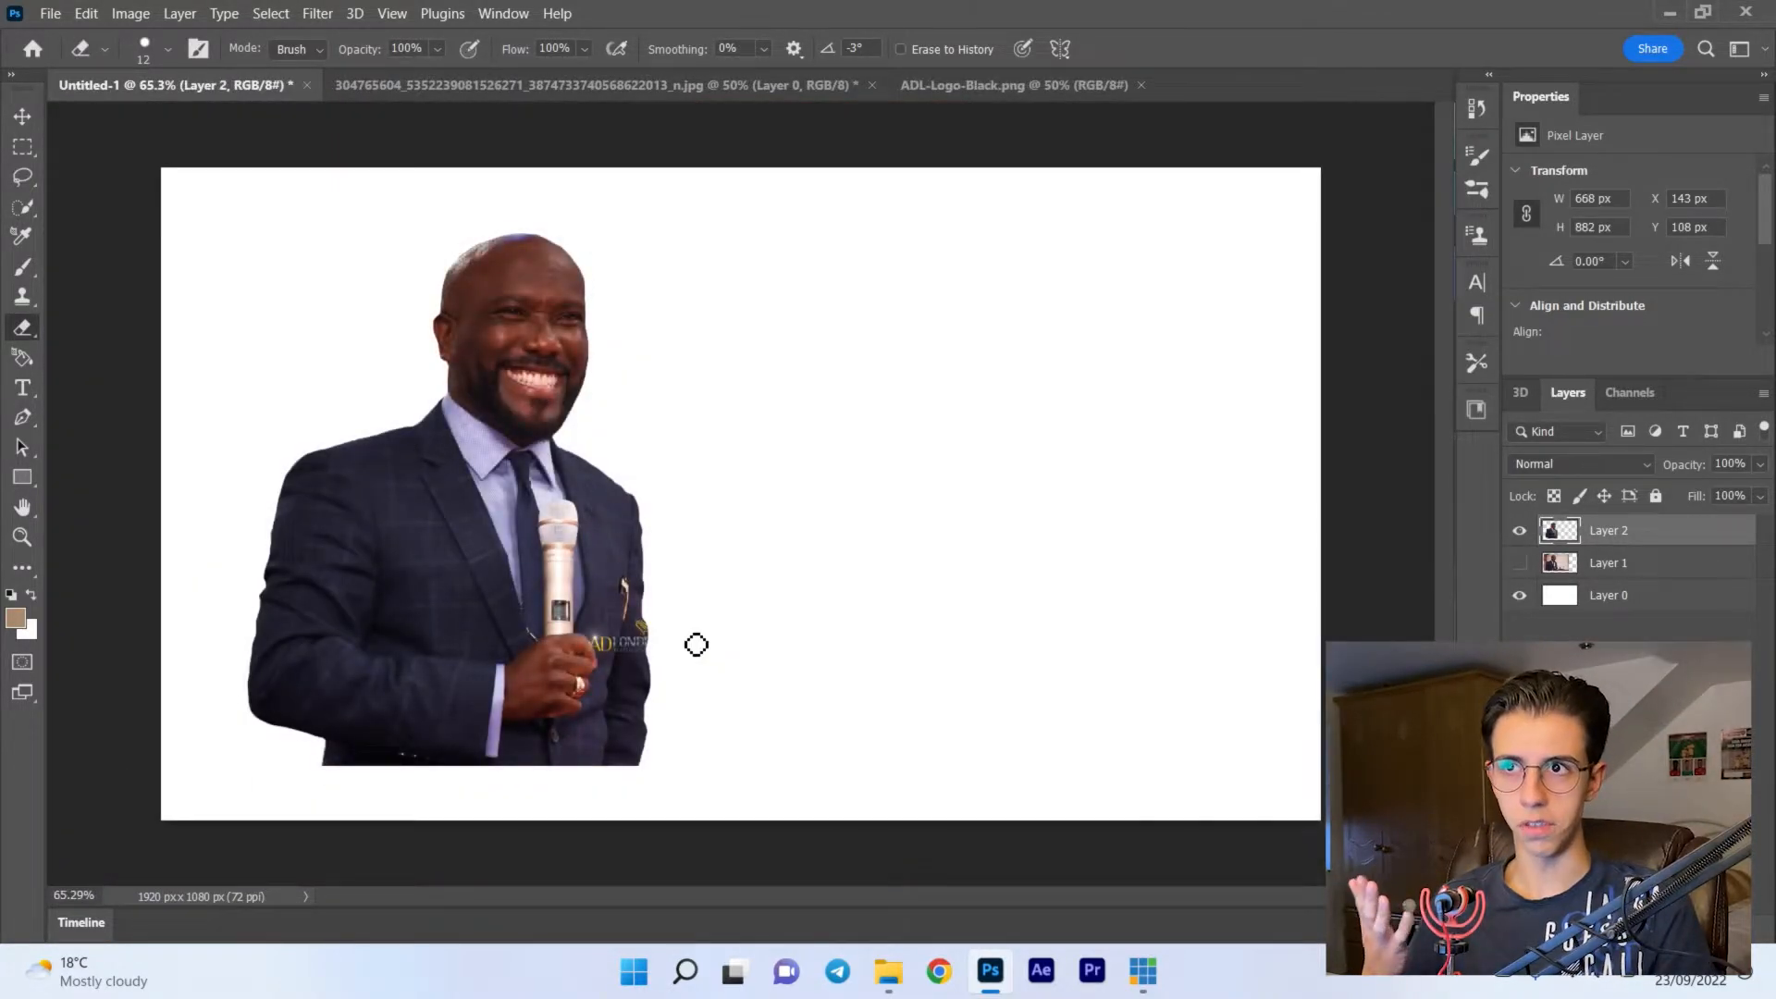
# - Enlarge and reposition the man with Free Transform so his figure reaches the canvas's bottom edge
pyautogui.press('v')
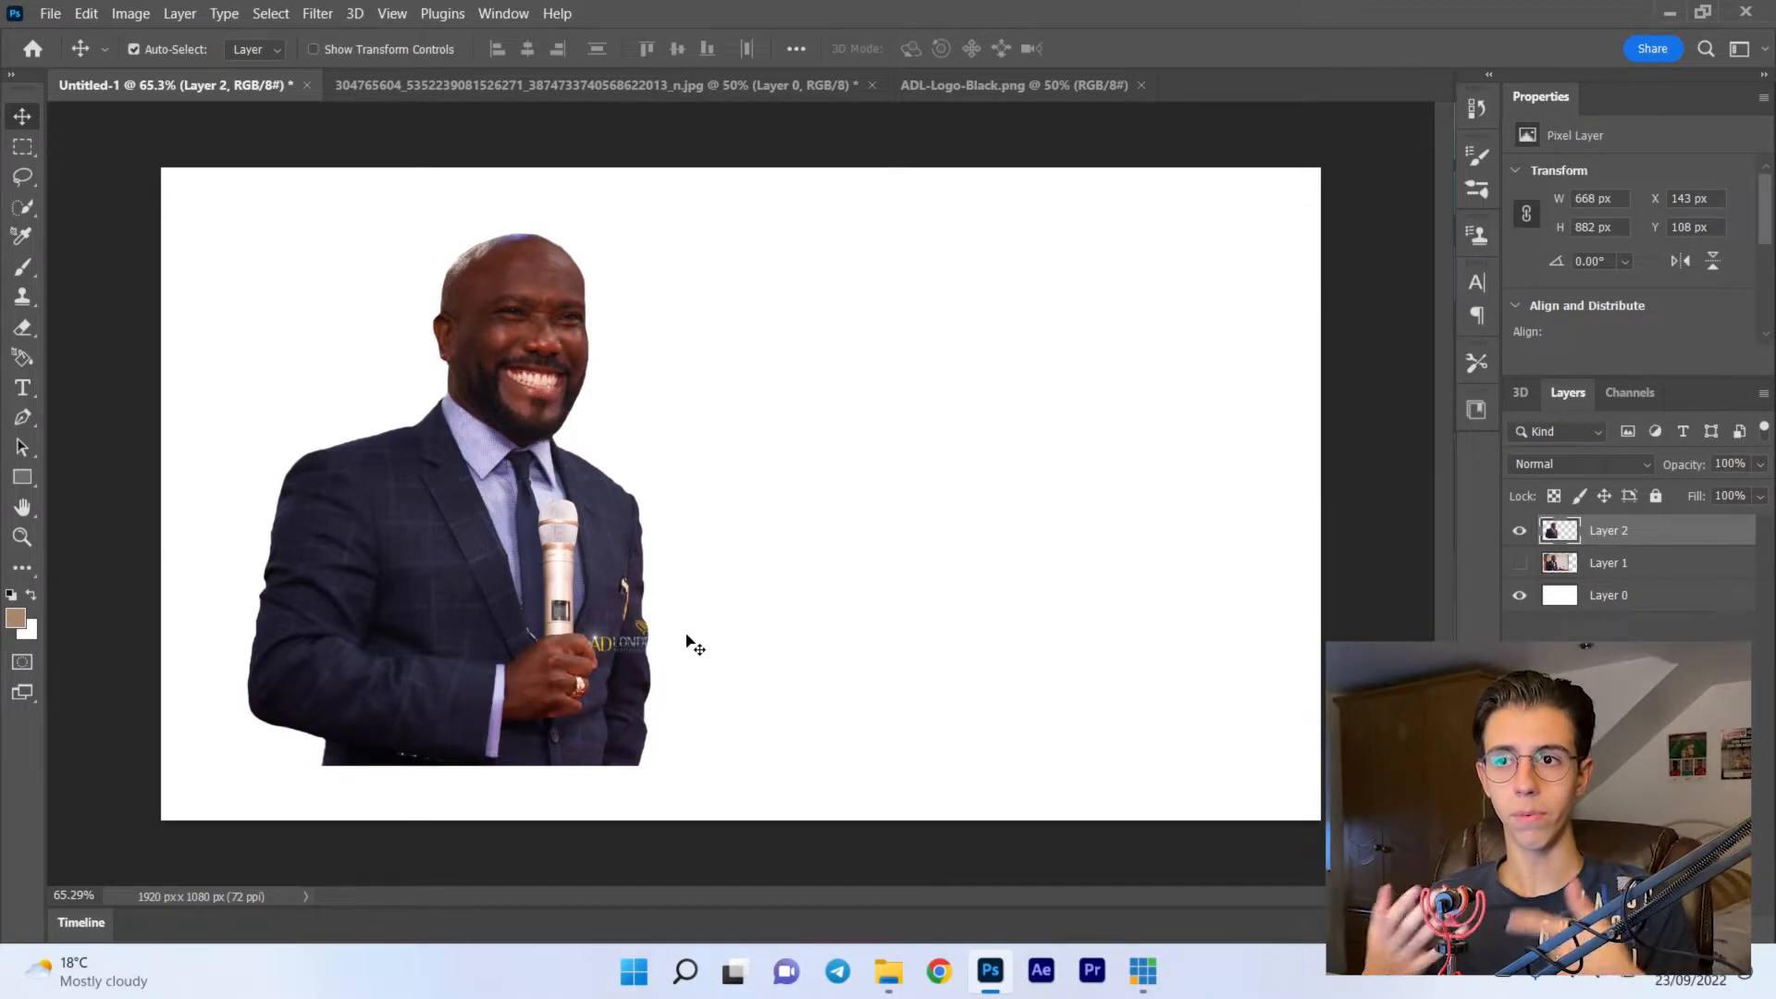
pyautogui.hotkey('ctrl', 't')
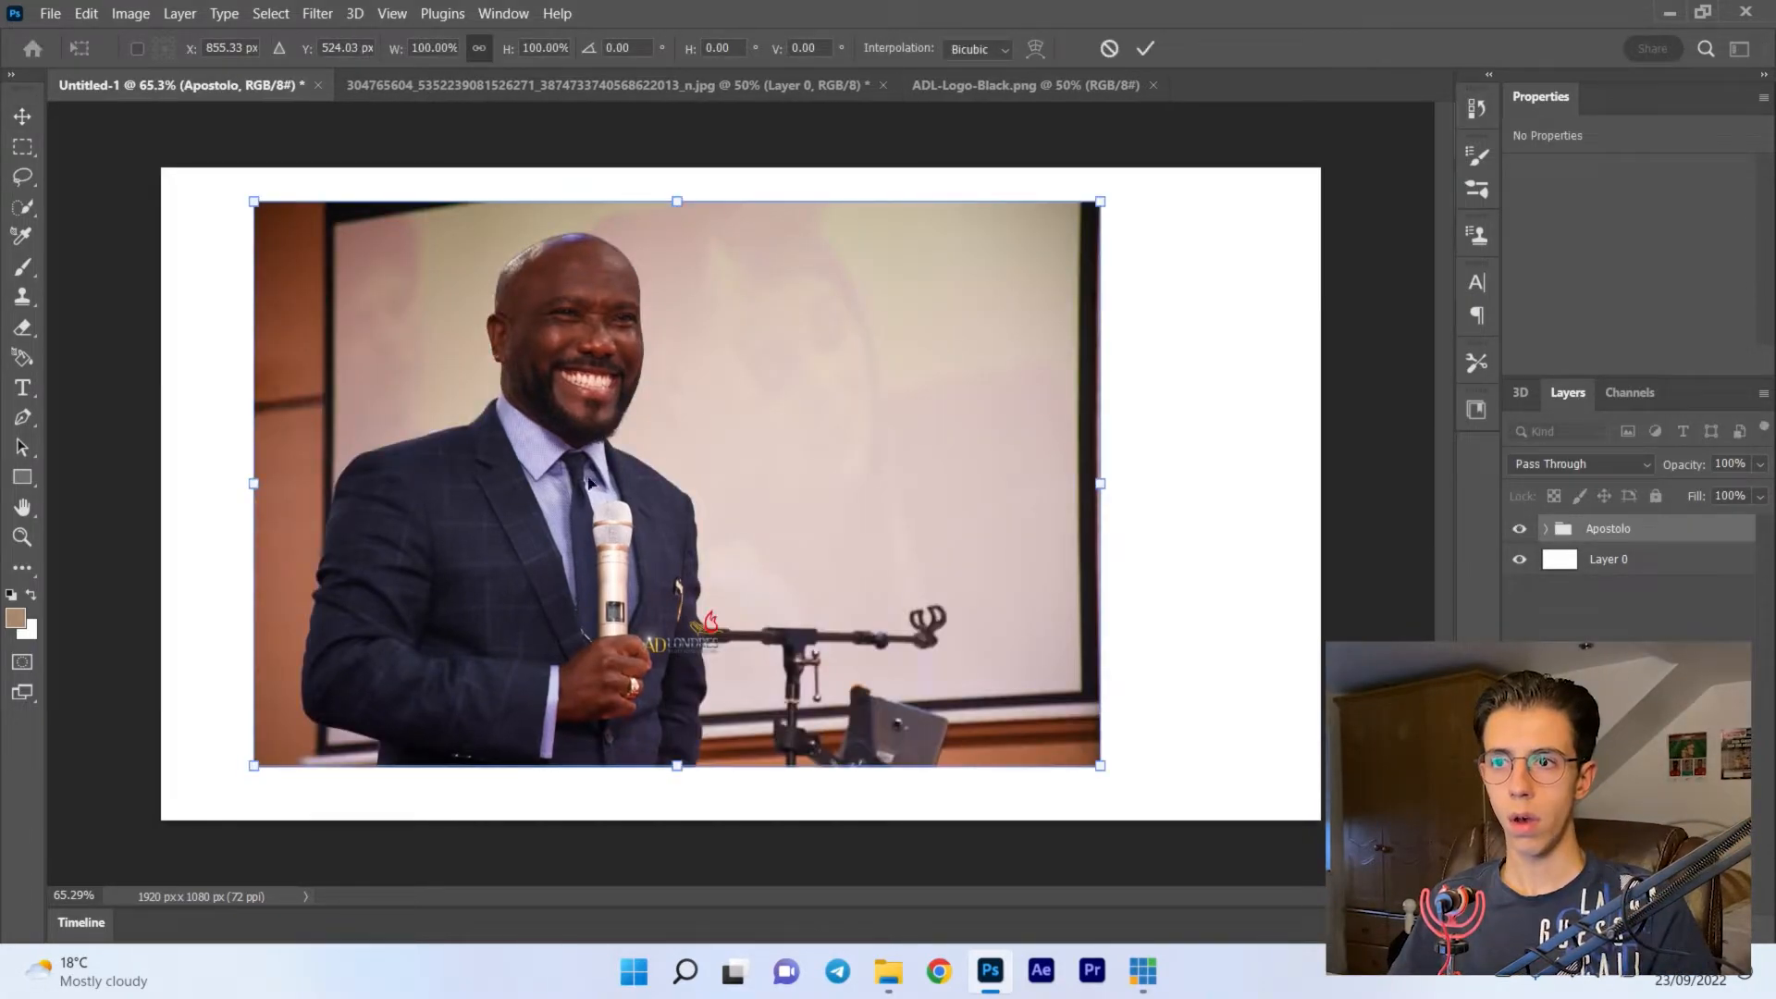
pyautogui.moveTo(699, 416); pyautogui.dragTo(619, 453)
pyautogui.moveTo(1025, 517); pyautogui.dragTo(1177, 496)
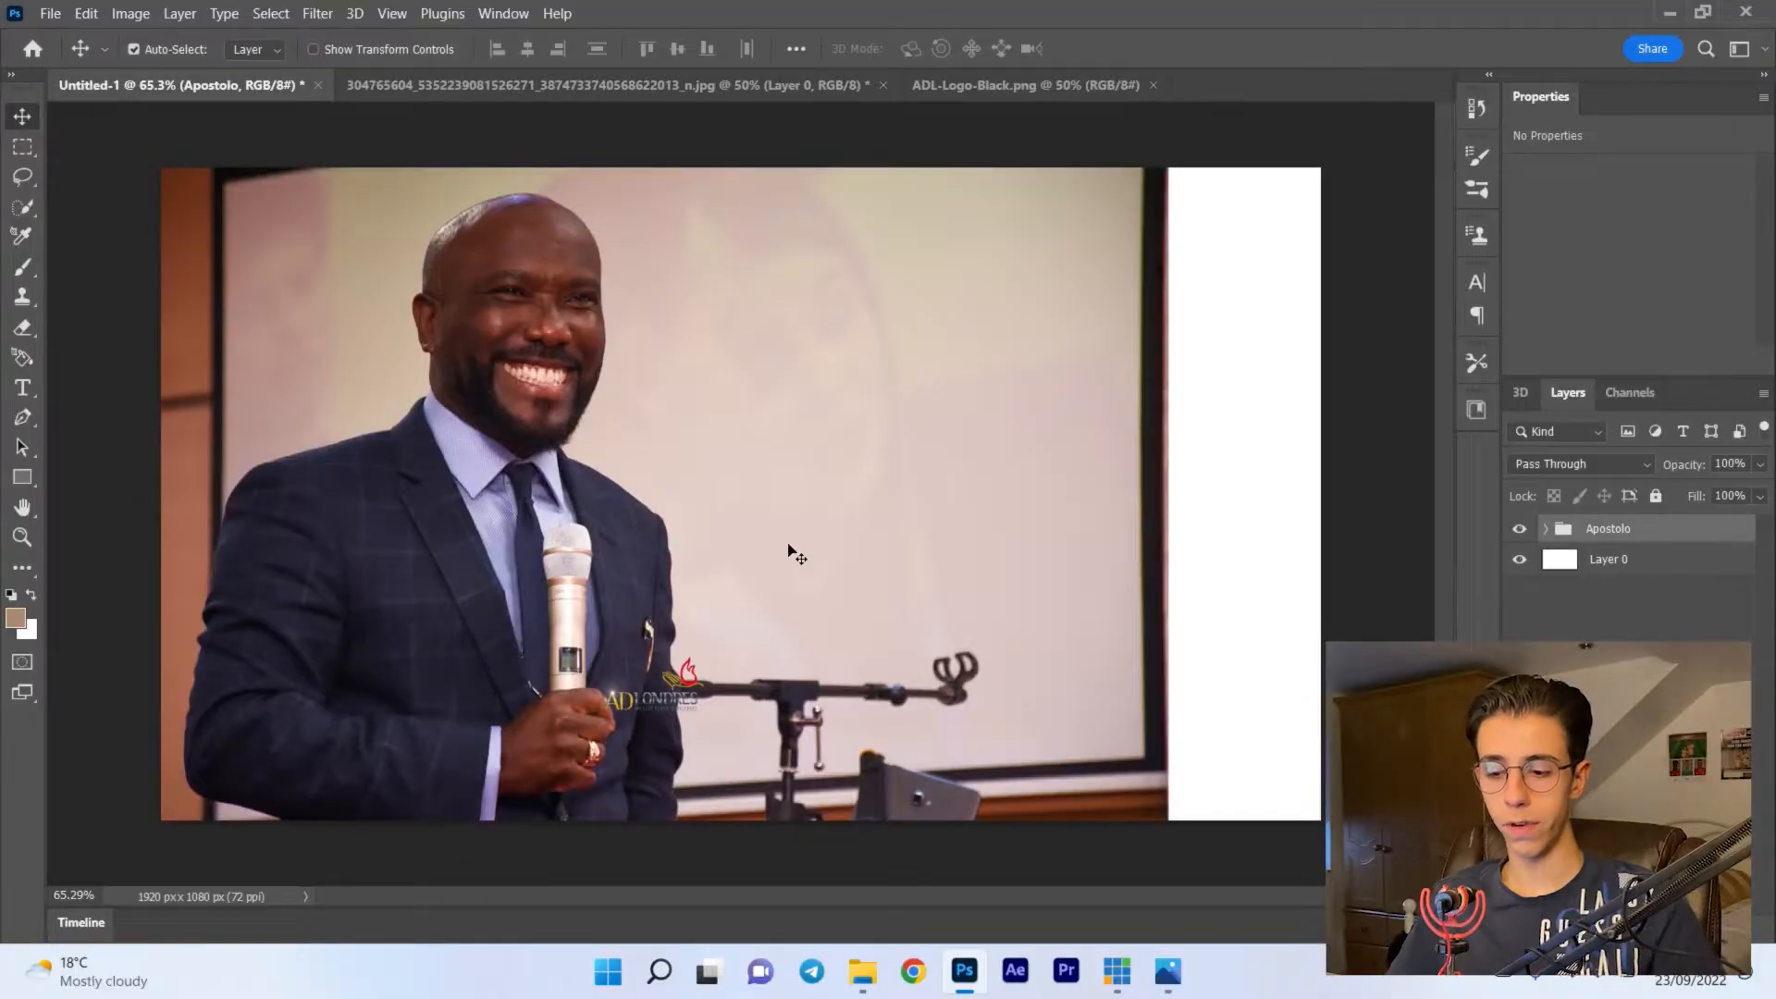
# - Draw a black rectangle of about 2000 x 1143 px without a stroke, covering the whole canvas
pyautogui.press('u')
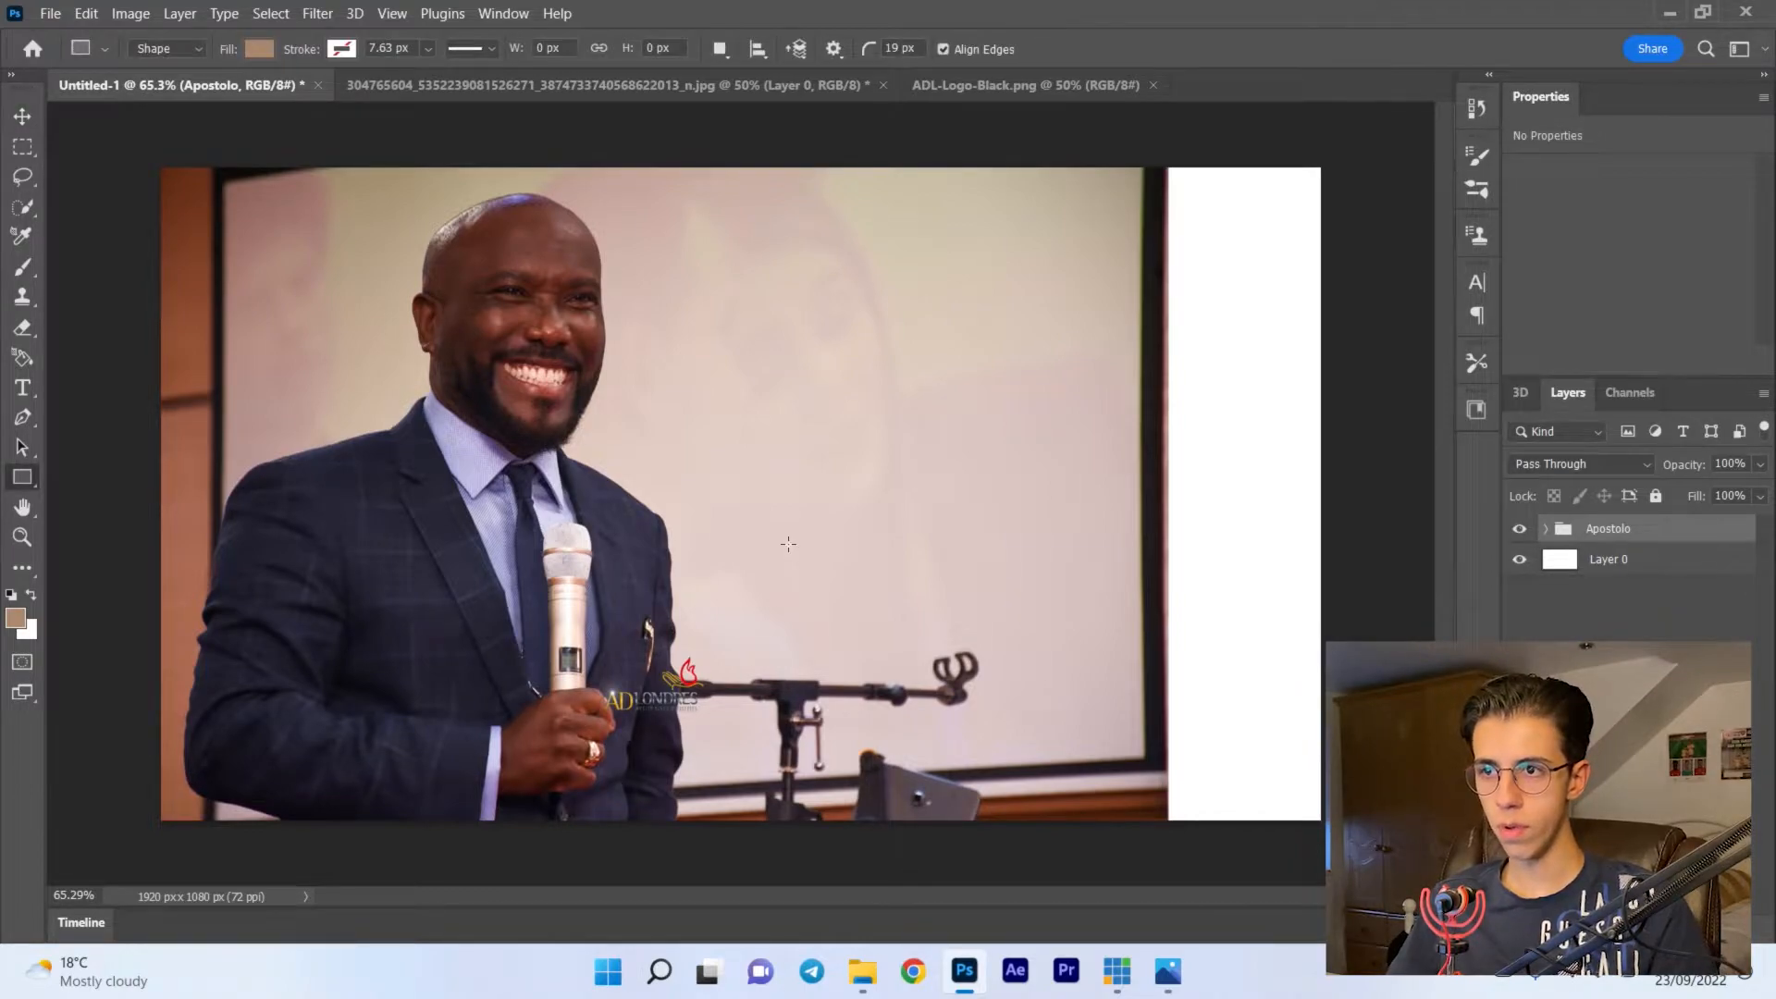
pyautogui.click(259, 48)
pyautogui.click(113, 170)
pyautogui.press('Return')
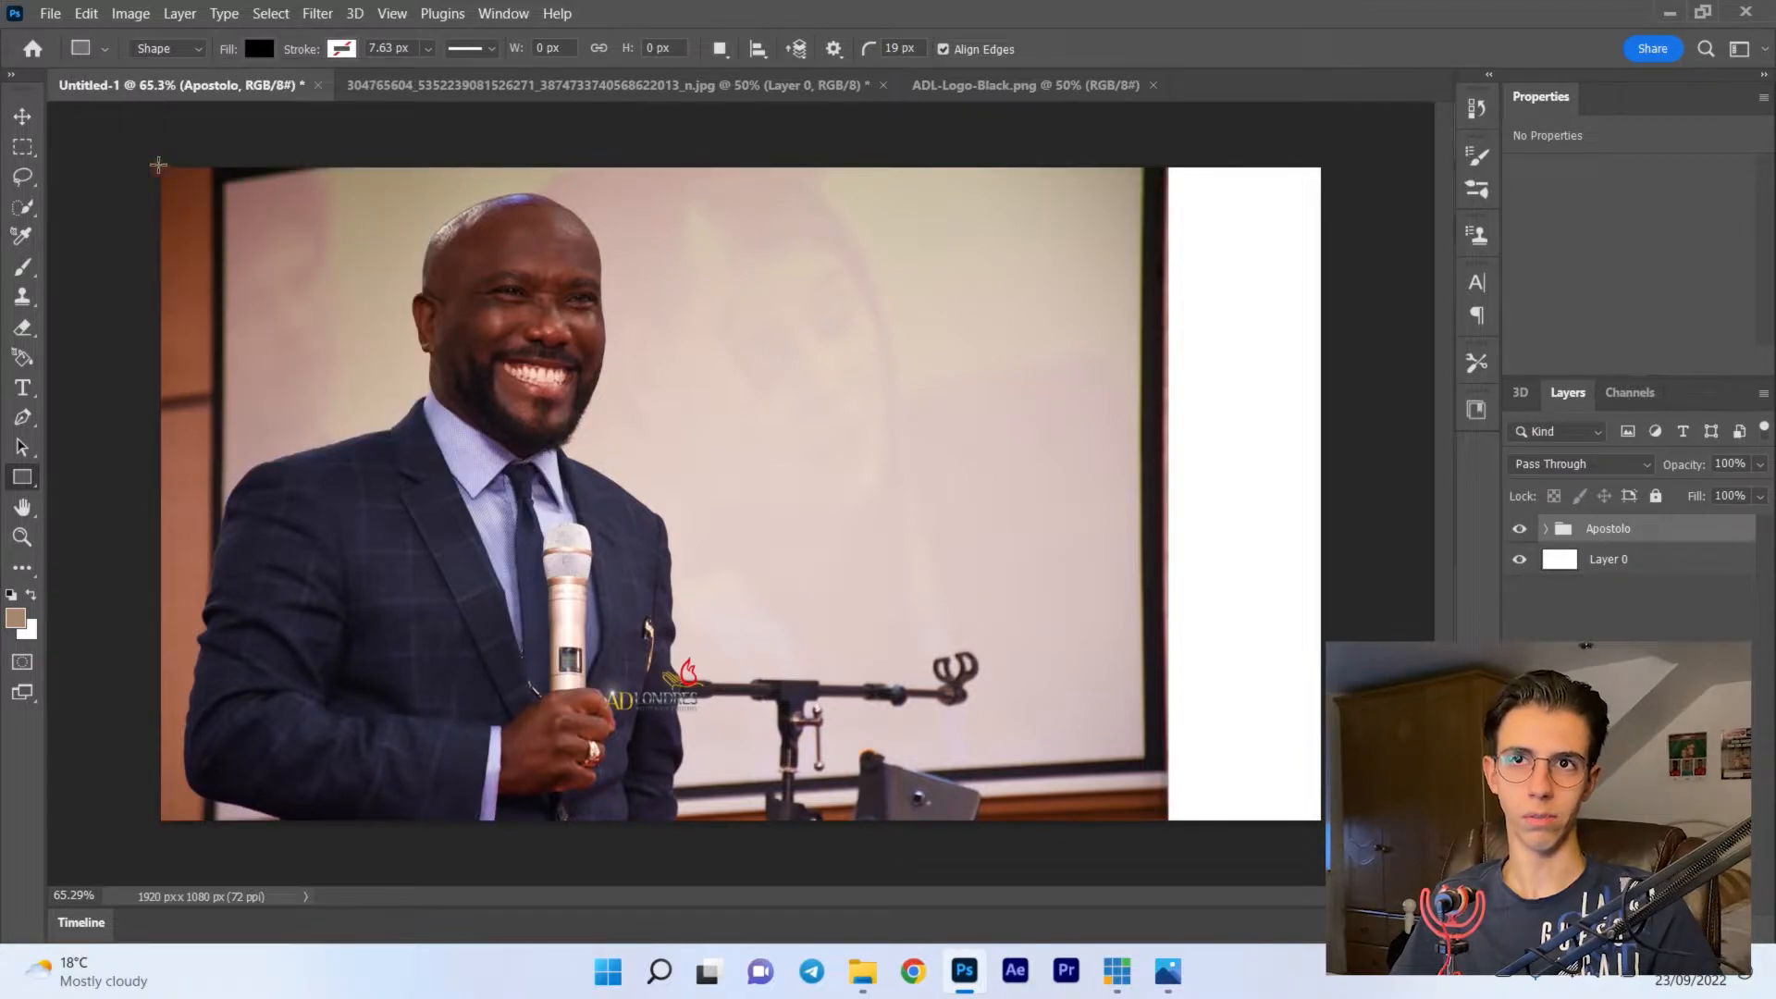
pyautogui.moveTo(137, 156); pyautogui.dragTo(1345, 840)
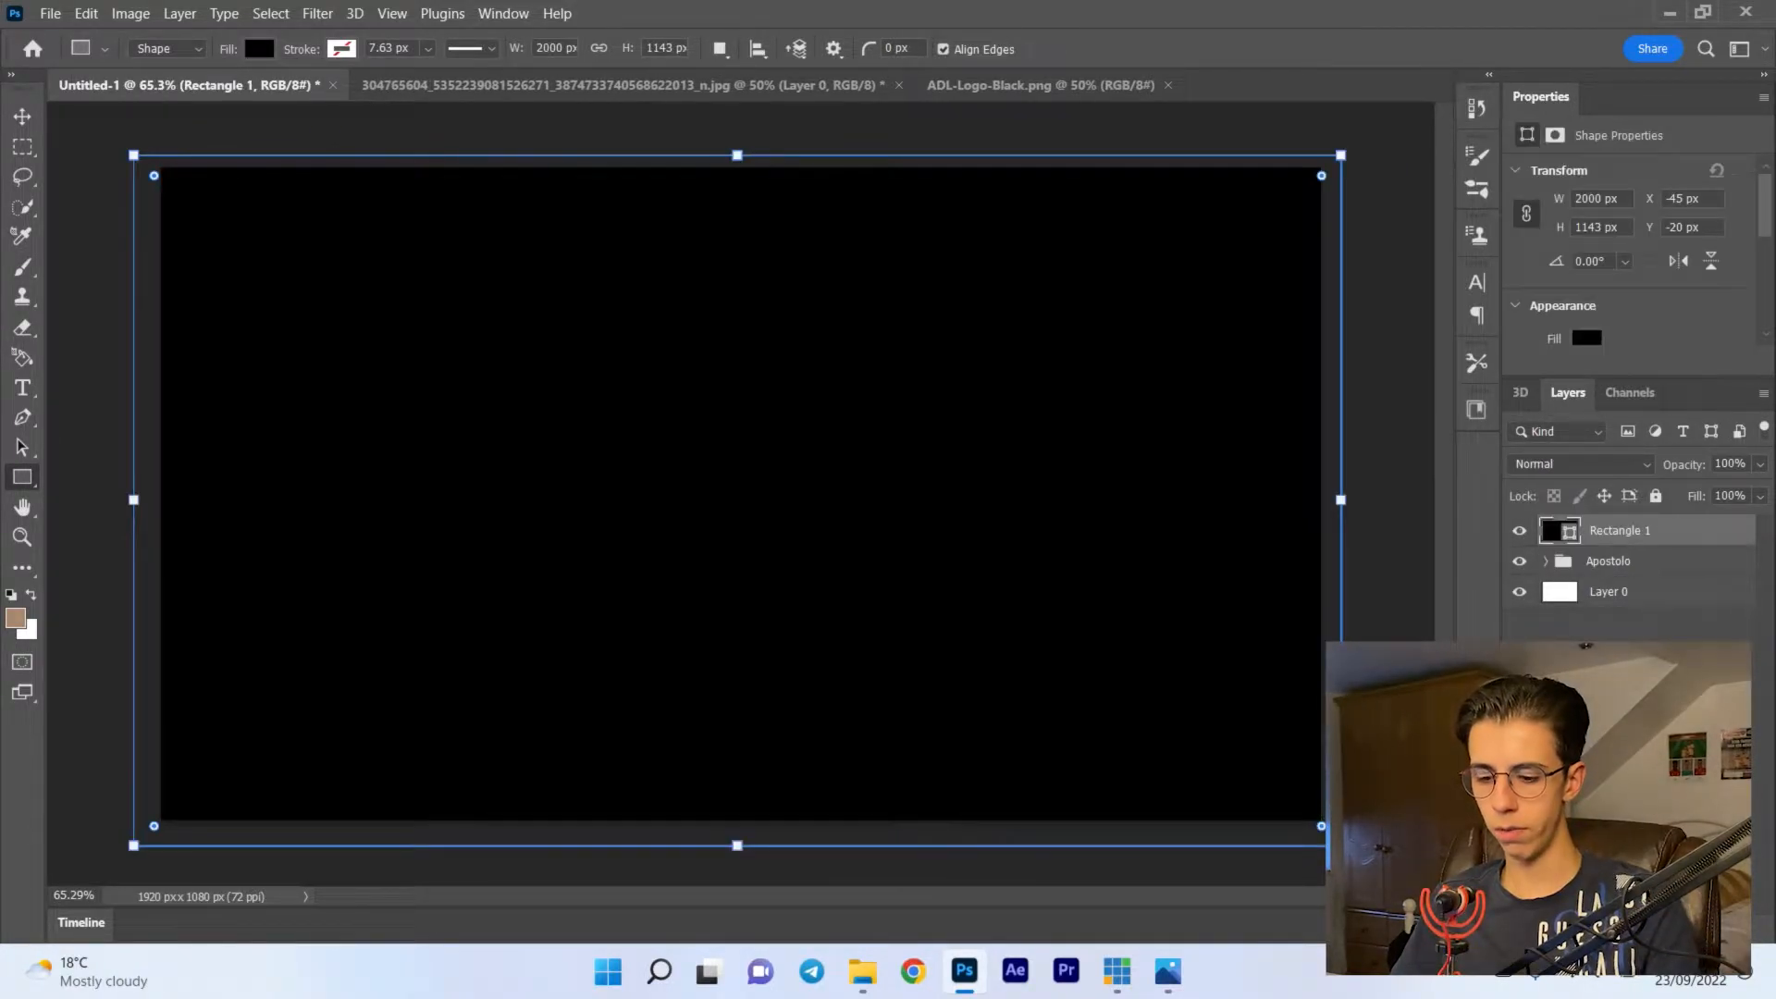
# - Scale the black rectangle to about 140%, rotate it about 20.6° and move it so its slanted edge leaves the man's side uncovered
pyautogui.press('v')
pyautogui.hotkey('ctrl', 't')
pyautogui.hotkey('ctrl', '0')
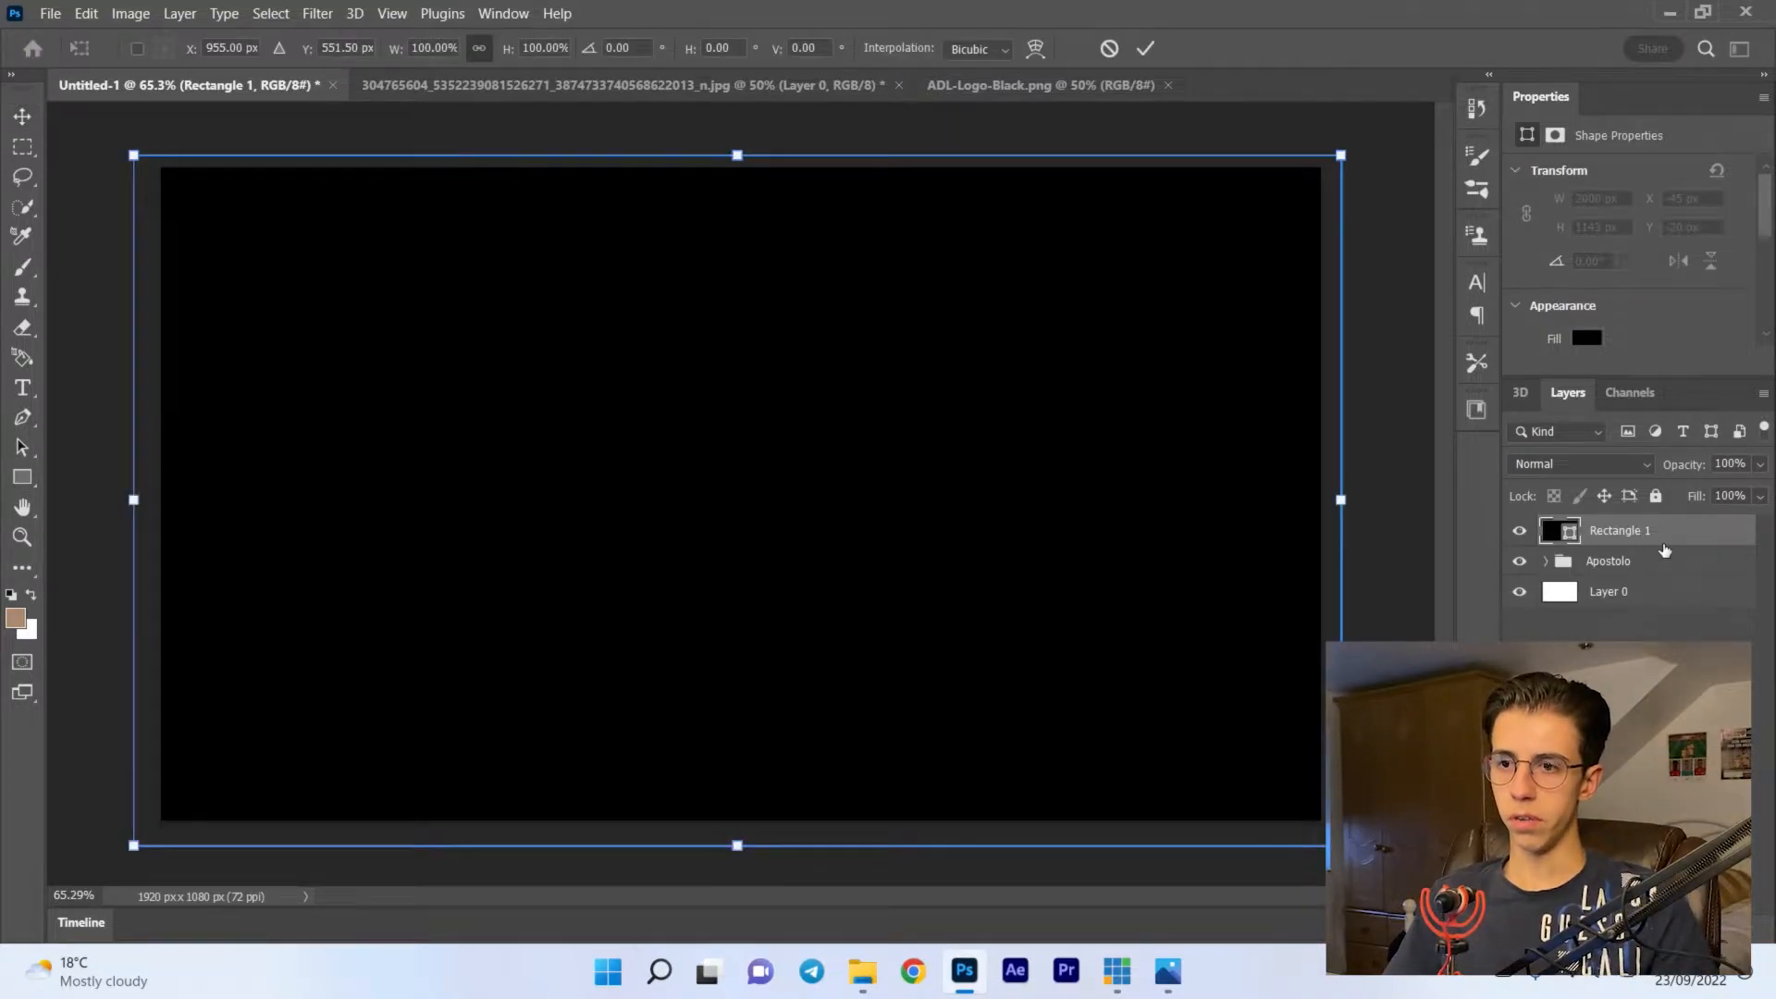
pyautogui.hotkey('ctrl', '-')
pyautogui.moveTo(672, 400); pyautogui.dragTo(966, 405)
pyautogui.moveTo(1038, 224); pyautogui.dragTo(1037, 136)
pyautogui.moveTo(1085, 384); pyautogui.dragTo(1118, 431)
pyautogui.moveTo(961, 178); pyautogui.dragTo(1076, 198)
pyautogui.moveTo(999, 302); pyautogui.dragTo(1073, 431)
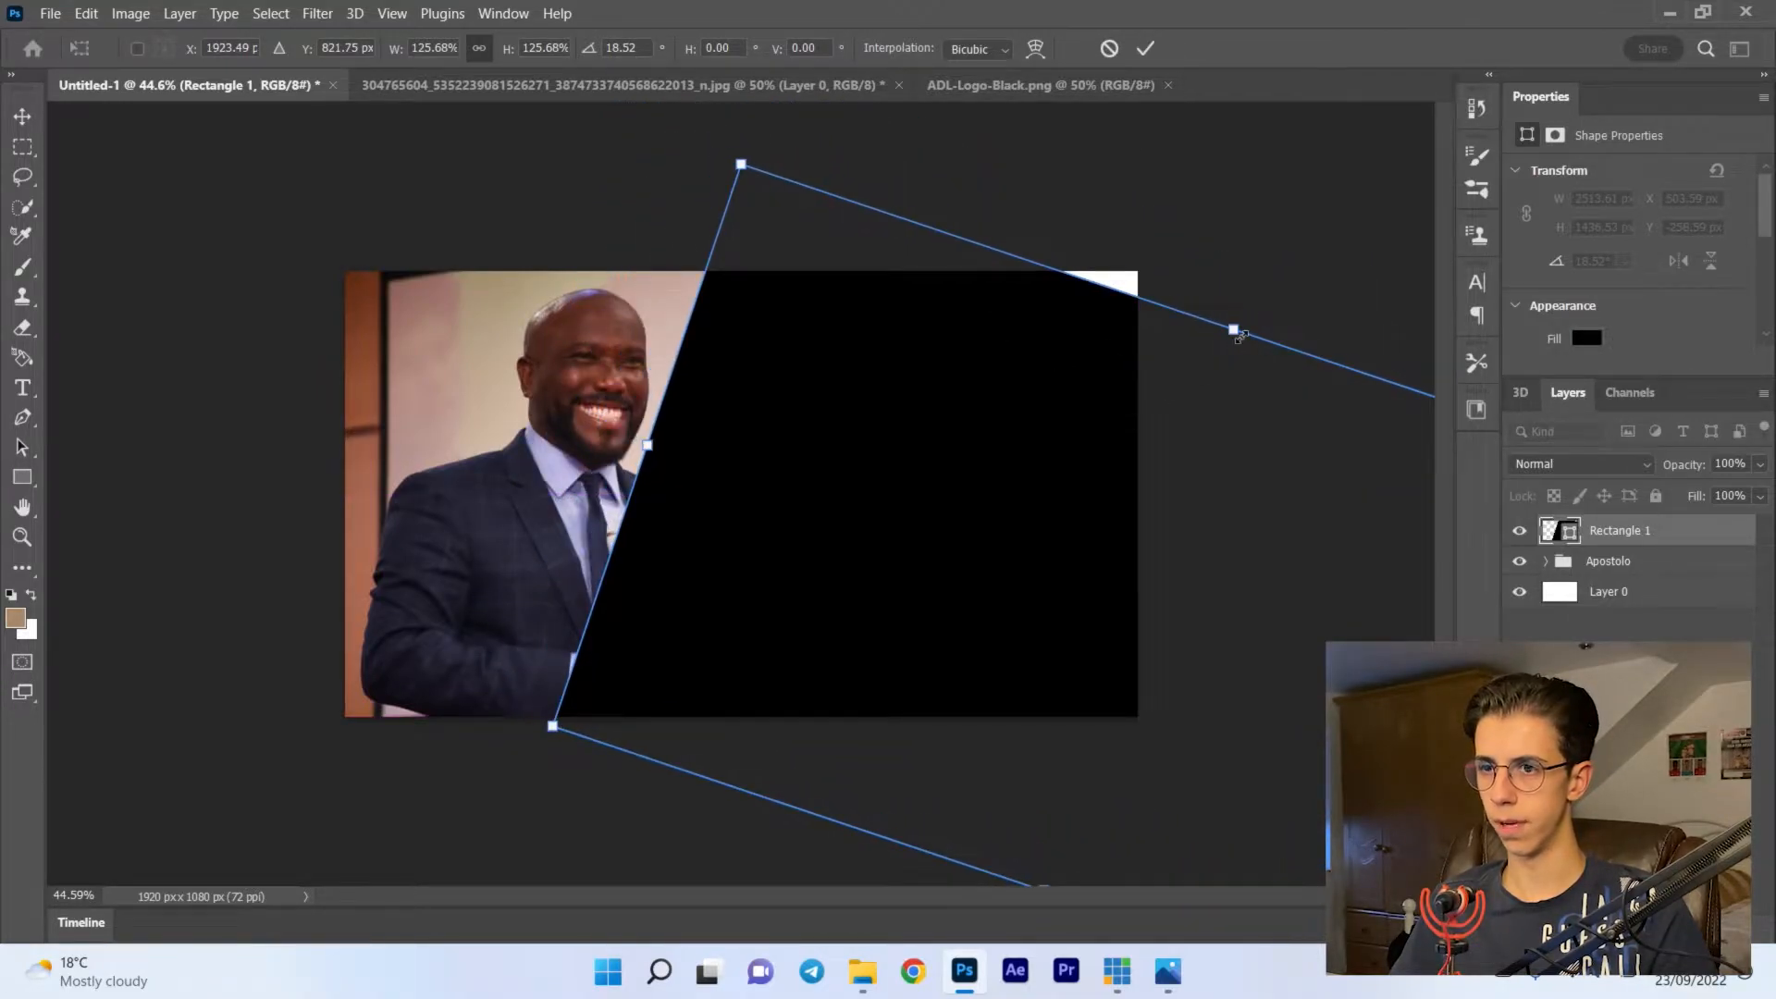
pyautogui.moveTo(1237, 335); pyautogui.dragTo(1265, 274)
pyautogui.moveTo(959, 344); pyautogui.dragTo(1033, 382)
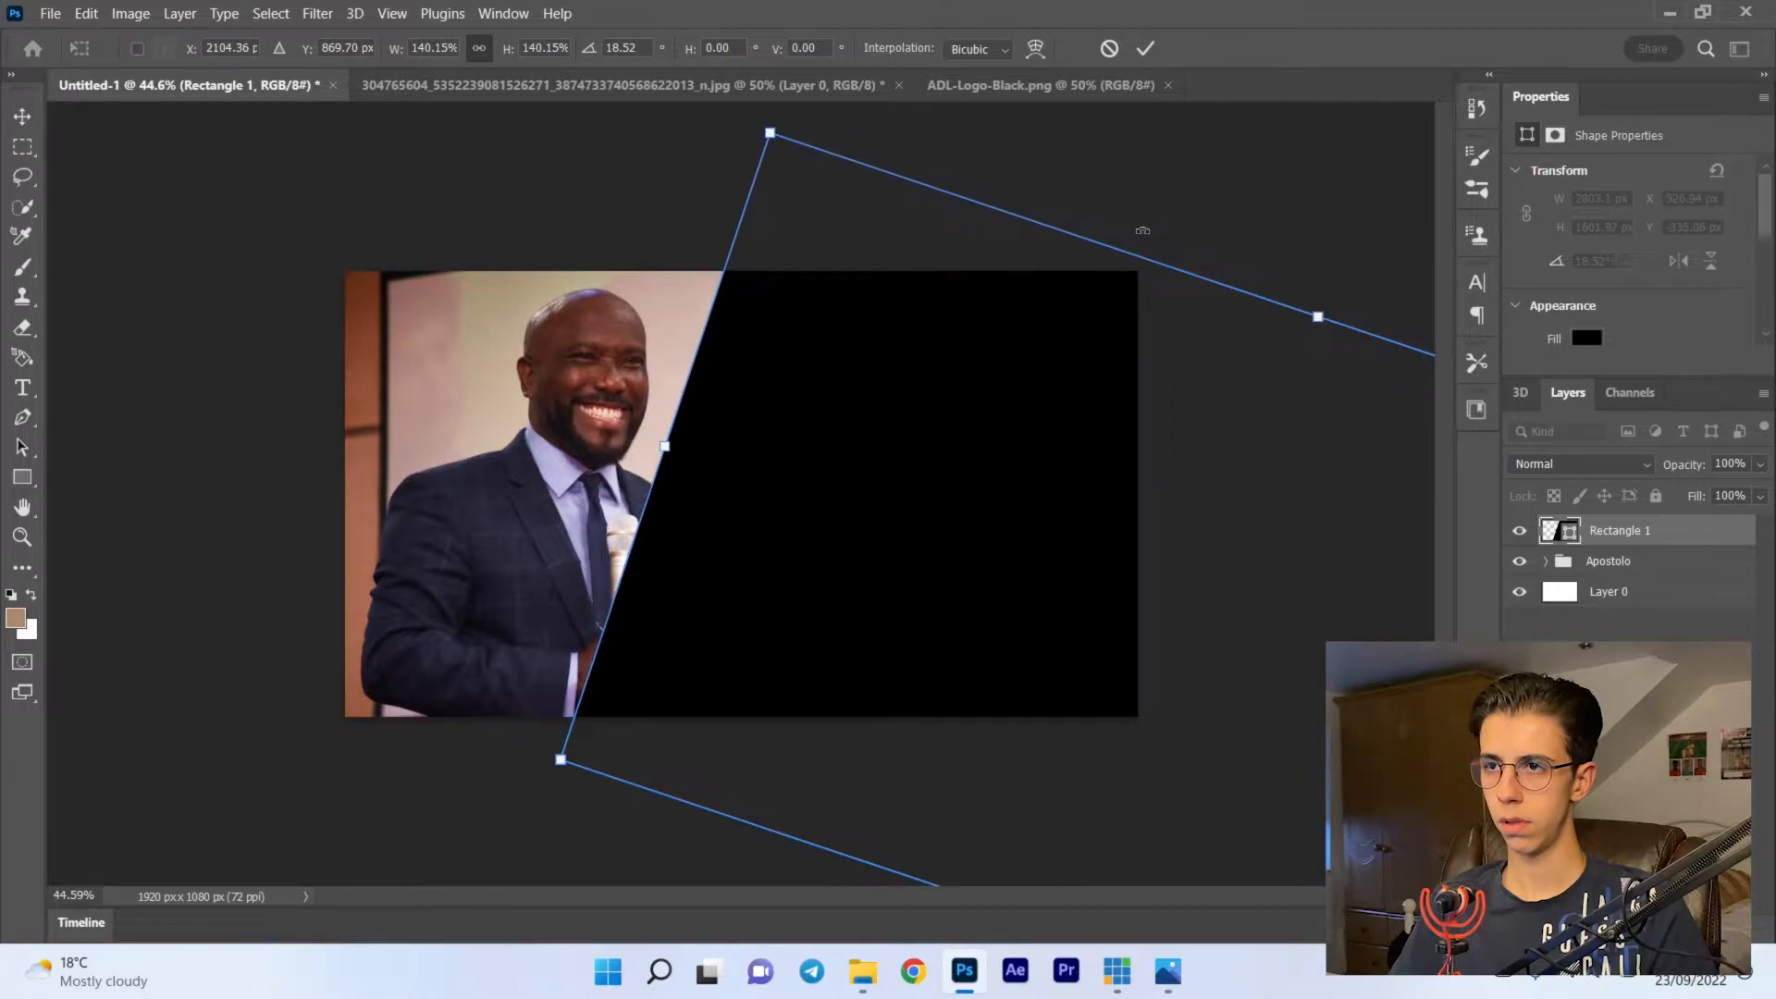
pyautogui.moveTo(1143, 231); pyautogui.dragTo(1176, 216)
pyautogui.press('Return')
# - Shift the Apostolo group left to an X position of about 715 px
pyautogui.click(1647, 566)
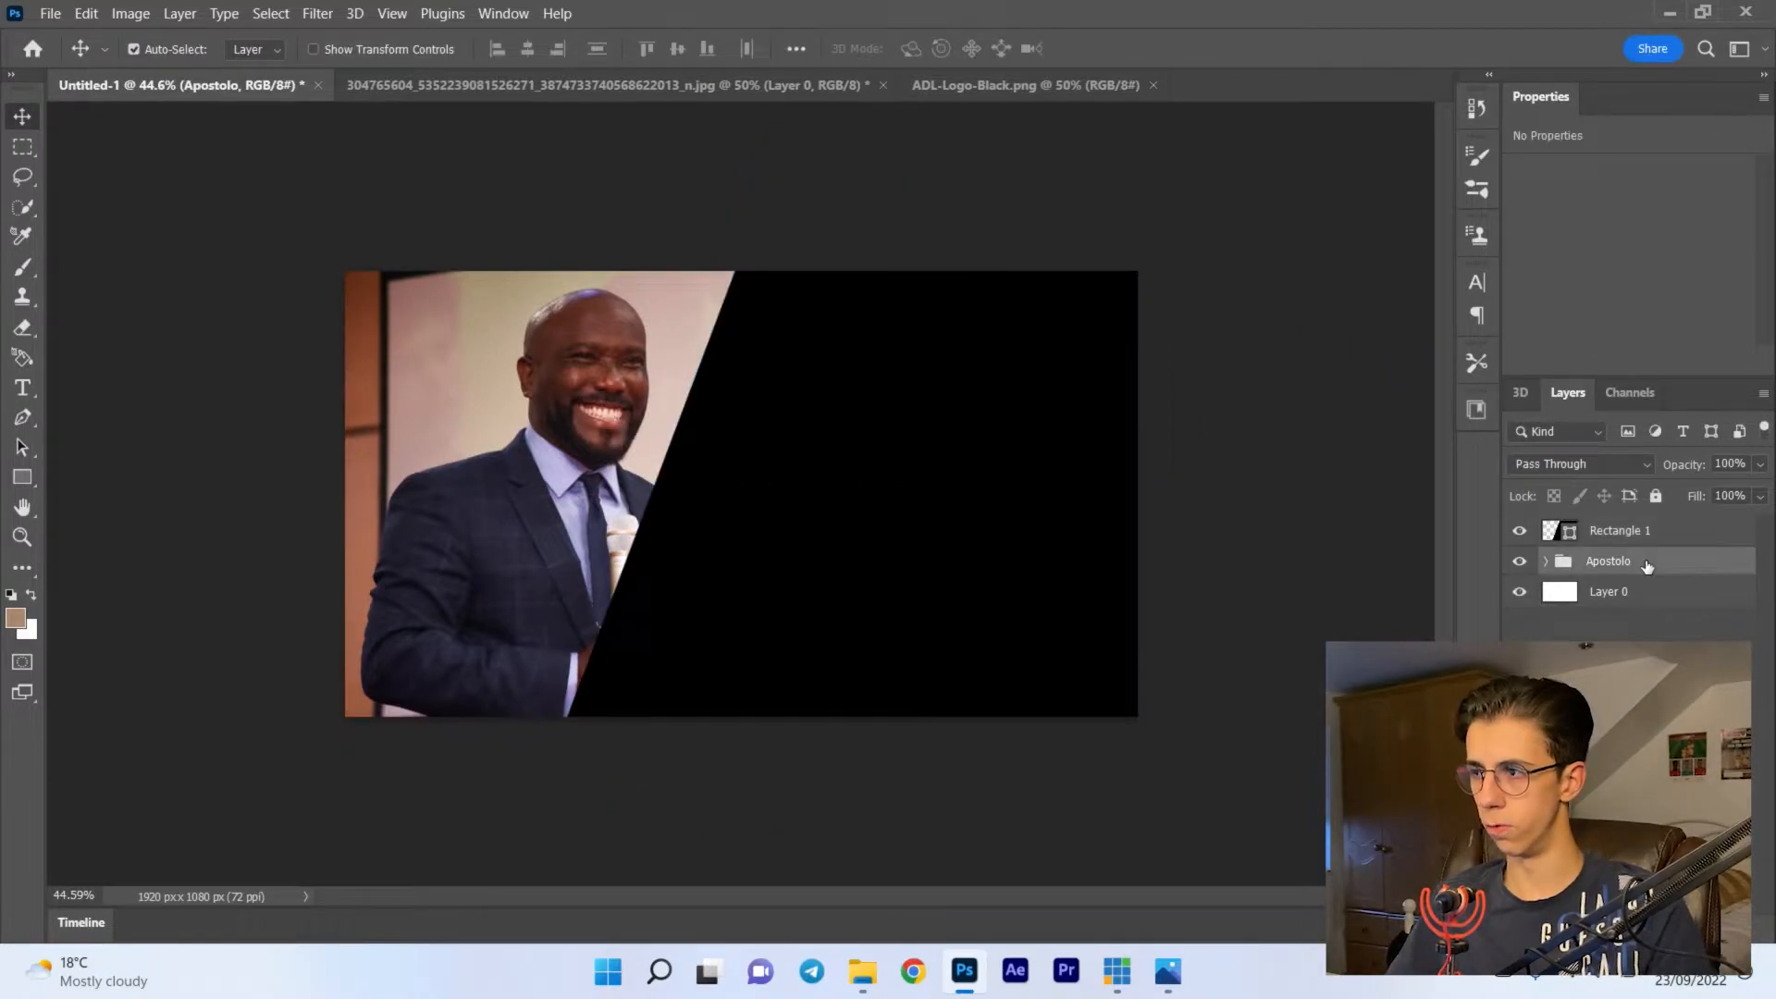
pyautogui.hotkey('ctrl', 't')
pyautogui.press('Left')
pyautogui.press('Left')
pyautogui.press('Left')
pyautogui.press('Left')
pyautogui.press('Left')
pyautogui.press('Left')
pyautogui.press('Left')
pyautogui.press('Left')
pyautogui.press('Left')
pyautogui.press('Left')
pyautogui.press('Left')
pyautogui.press('Left')
pyautogui.press('Left')
pyautogui.press('Left')
pyautogui.press('Left')
pyautogui.press('Left')
pyautogui.press('Left')
pyautogui.press('Left')
pyautogui.press('Left')
pyautogui.press('Left')
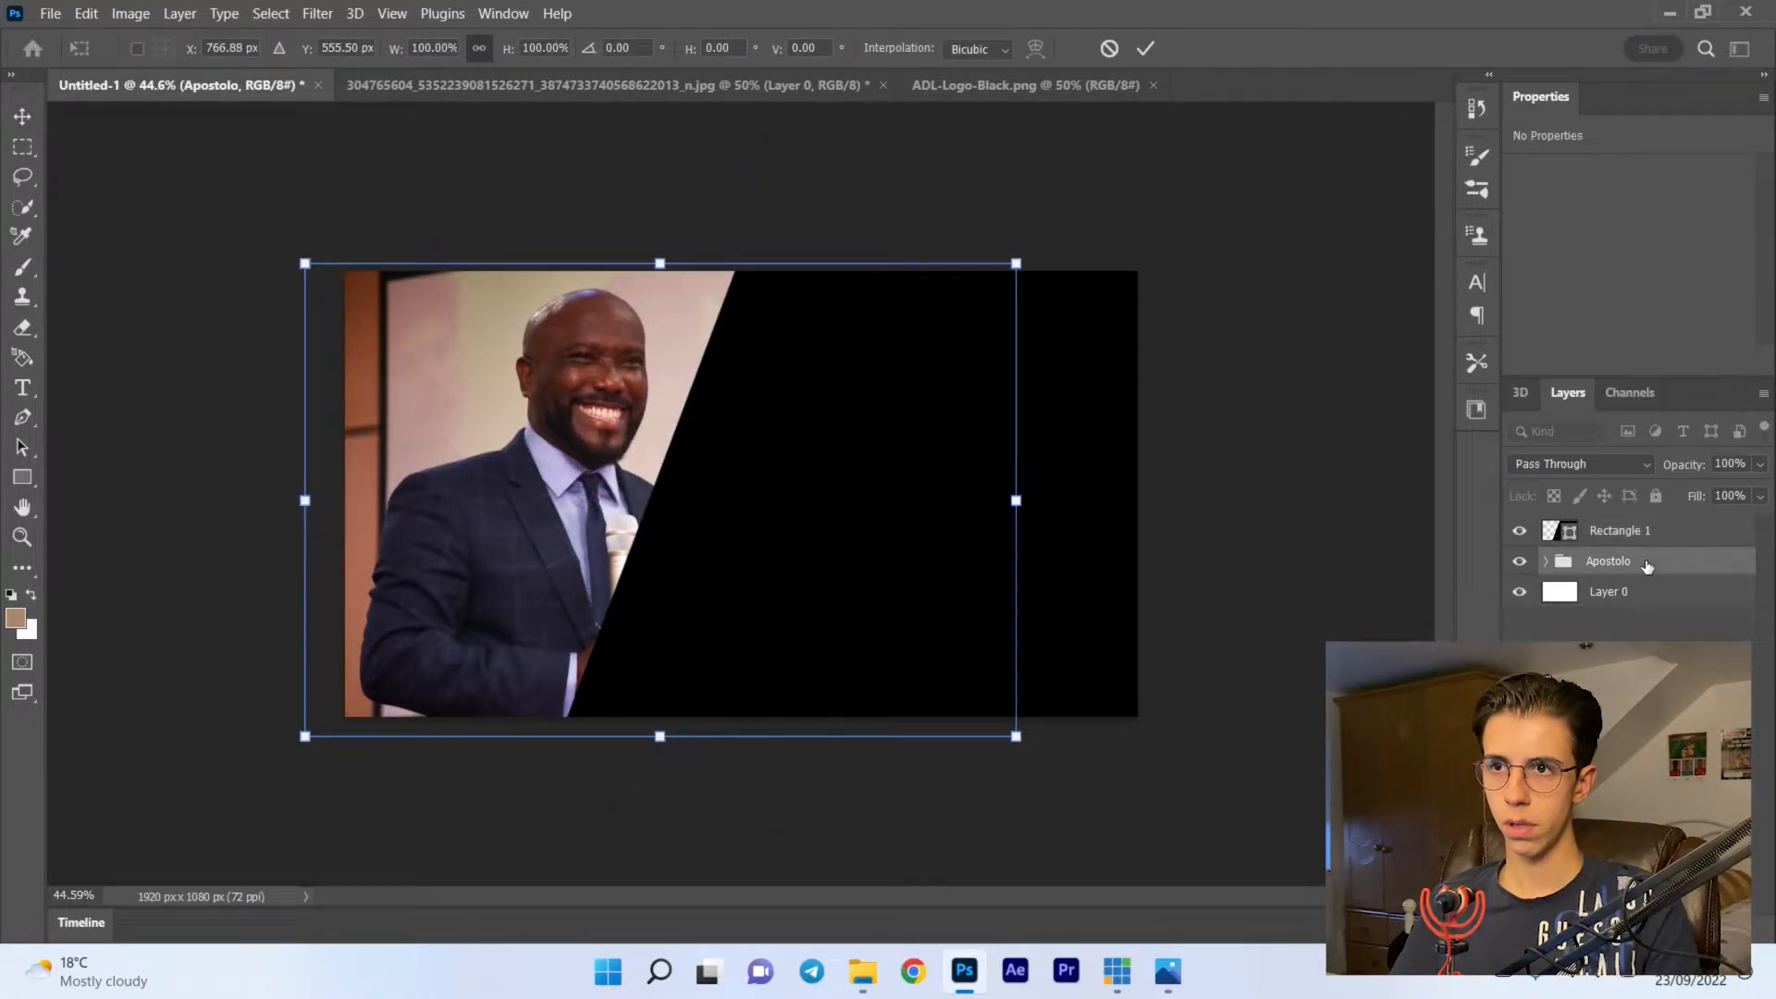
pyautogui.press('Left')
pyautogui.press('Left')
pyautogui.press('Left')
pyautogui.press('Left')
pyautogui.press('Left')
pyautogui.press('Left')
pyautogui.press('Left')
pyautogui.press('Left')
pyautogui.press('Left')
pyautogui.press('Left')
pyautogui.press('Left')
pyautogui.press('Left')
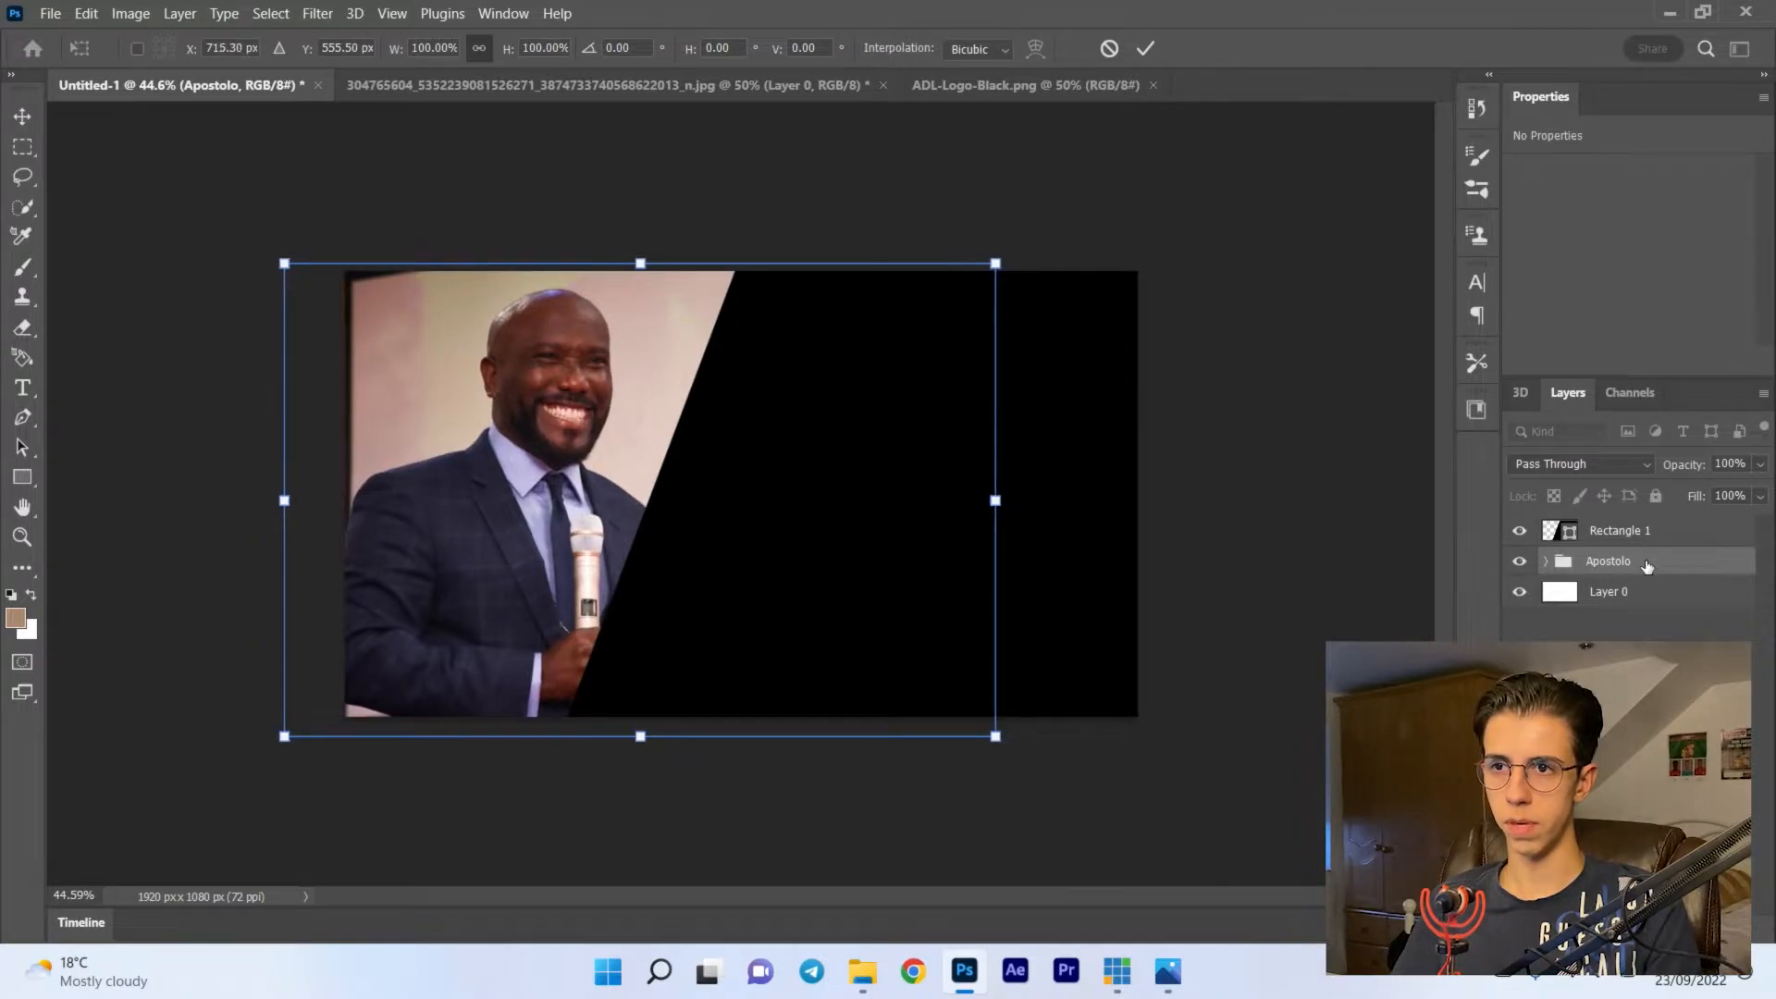
pyautogui.press('Return')
# - Expand the Apostolo group and place the Rectangle 1 layer between the cutout on Layer 2 and the photo on Layer 1
pyautogui.hotkey('ctrl', '+')
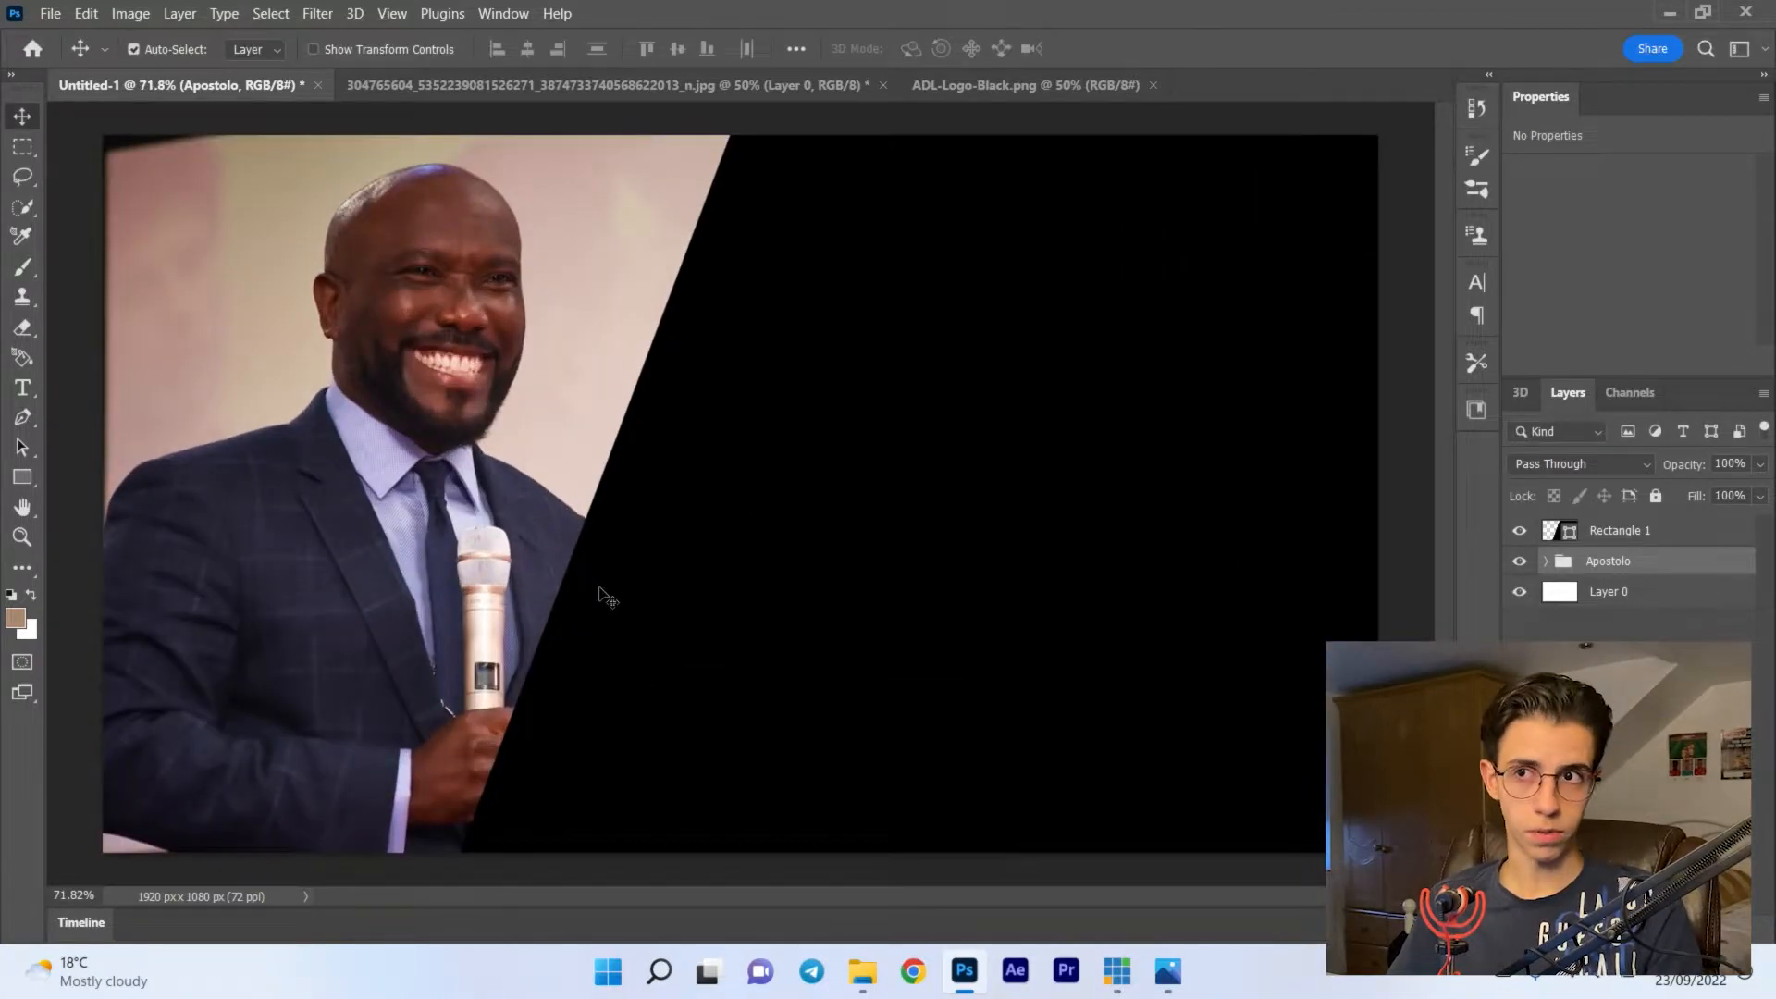
pyautogui.hotkey('ctrl', '-')
pyautogui.click(1541, 561)
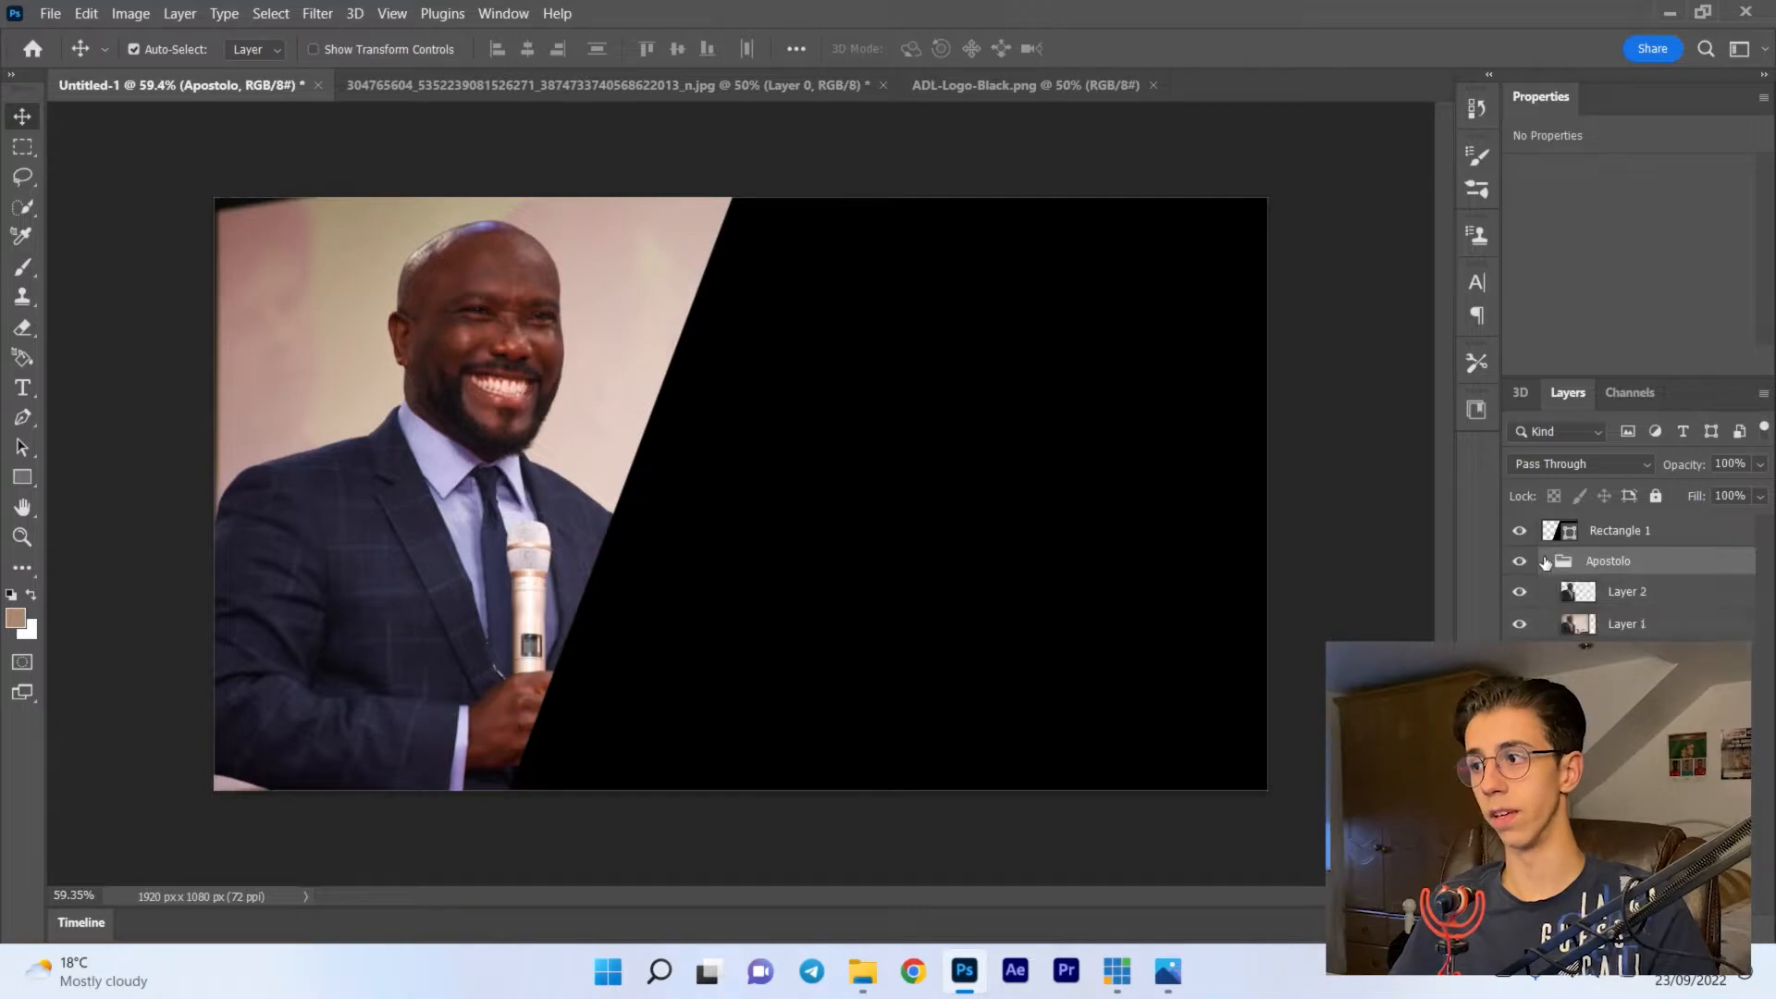
pyautogui.moveTo(1643, 548); pyautogui.dragTo(1624, 611)
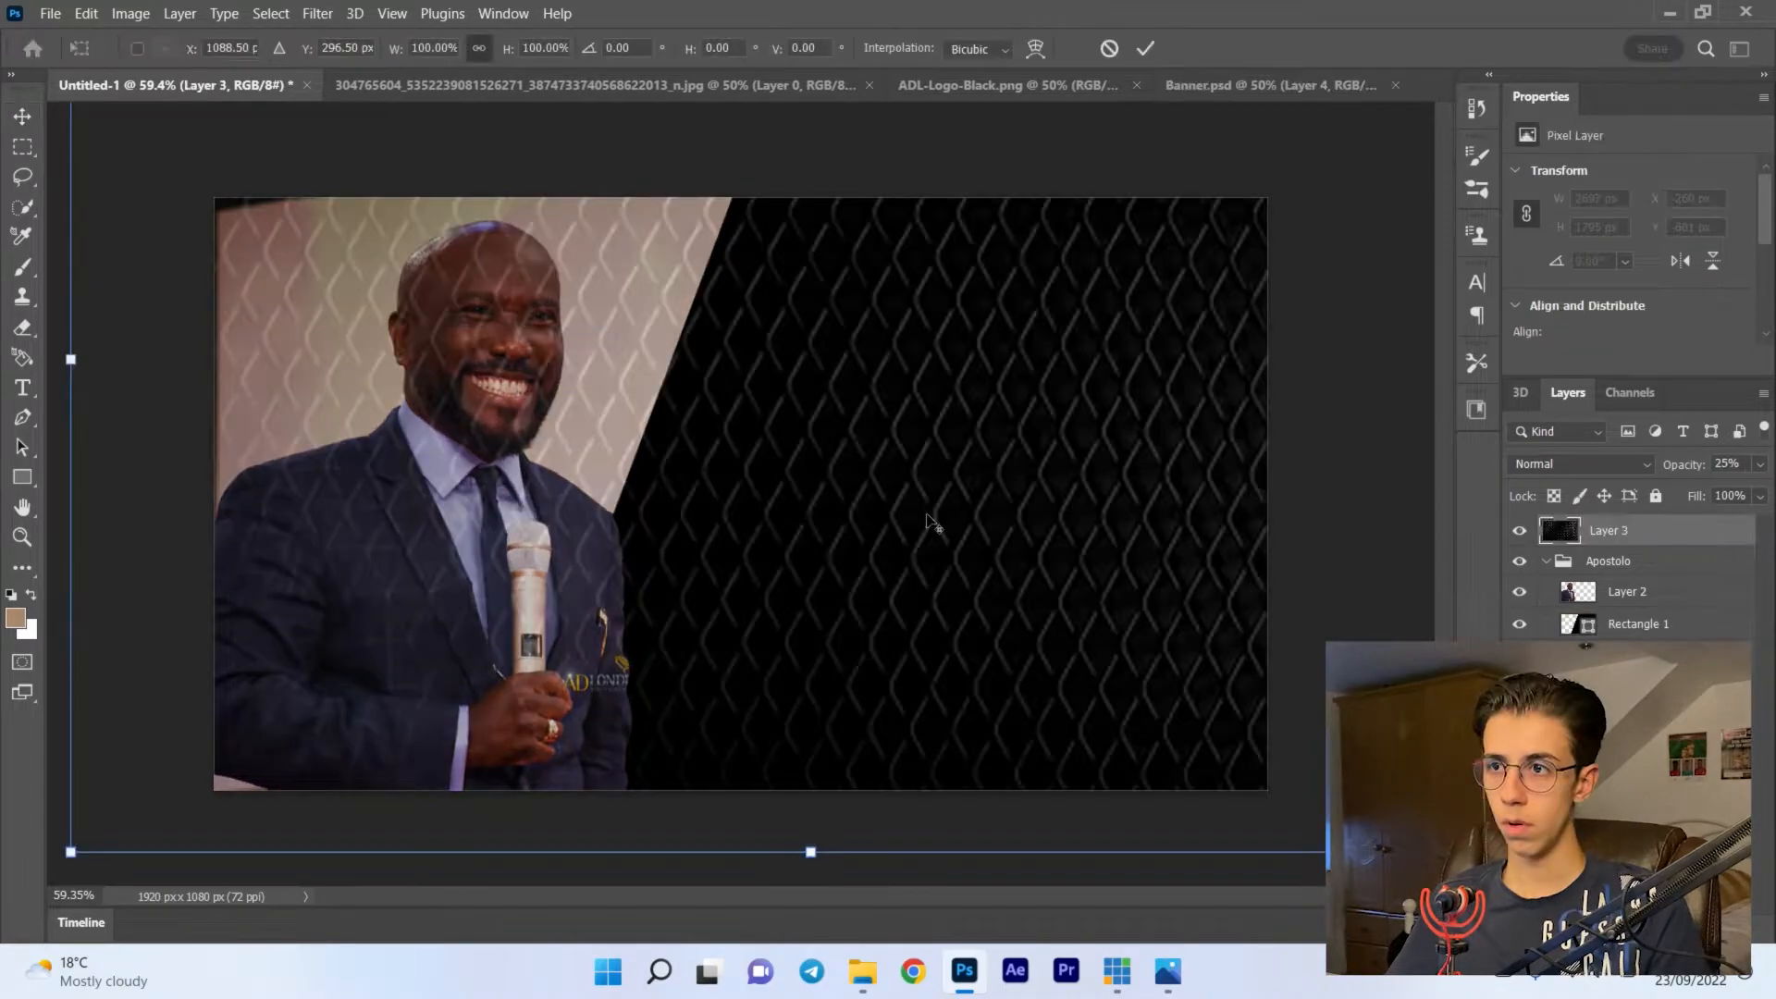
# - Resize the diamond-pattern texture on Layer 3 to 1622 x 1080 px, positioned at X 330 px and Y 0 px
pyautogui.scroll(-2, 930, 521)
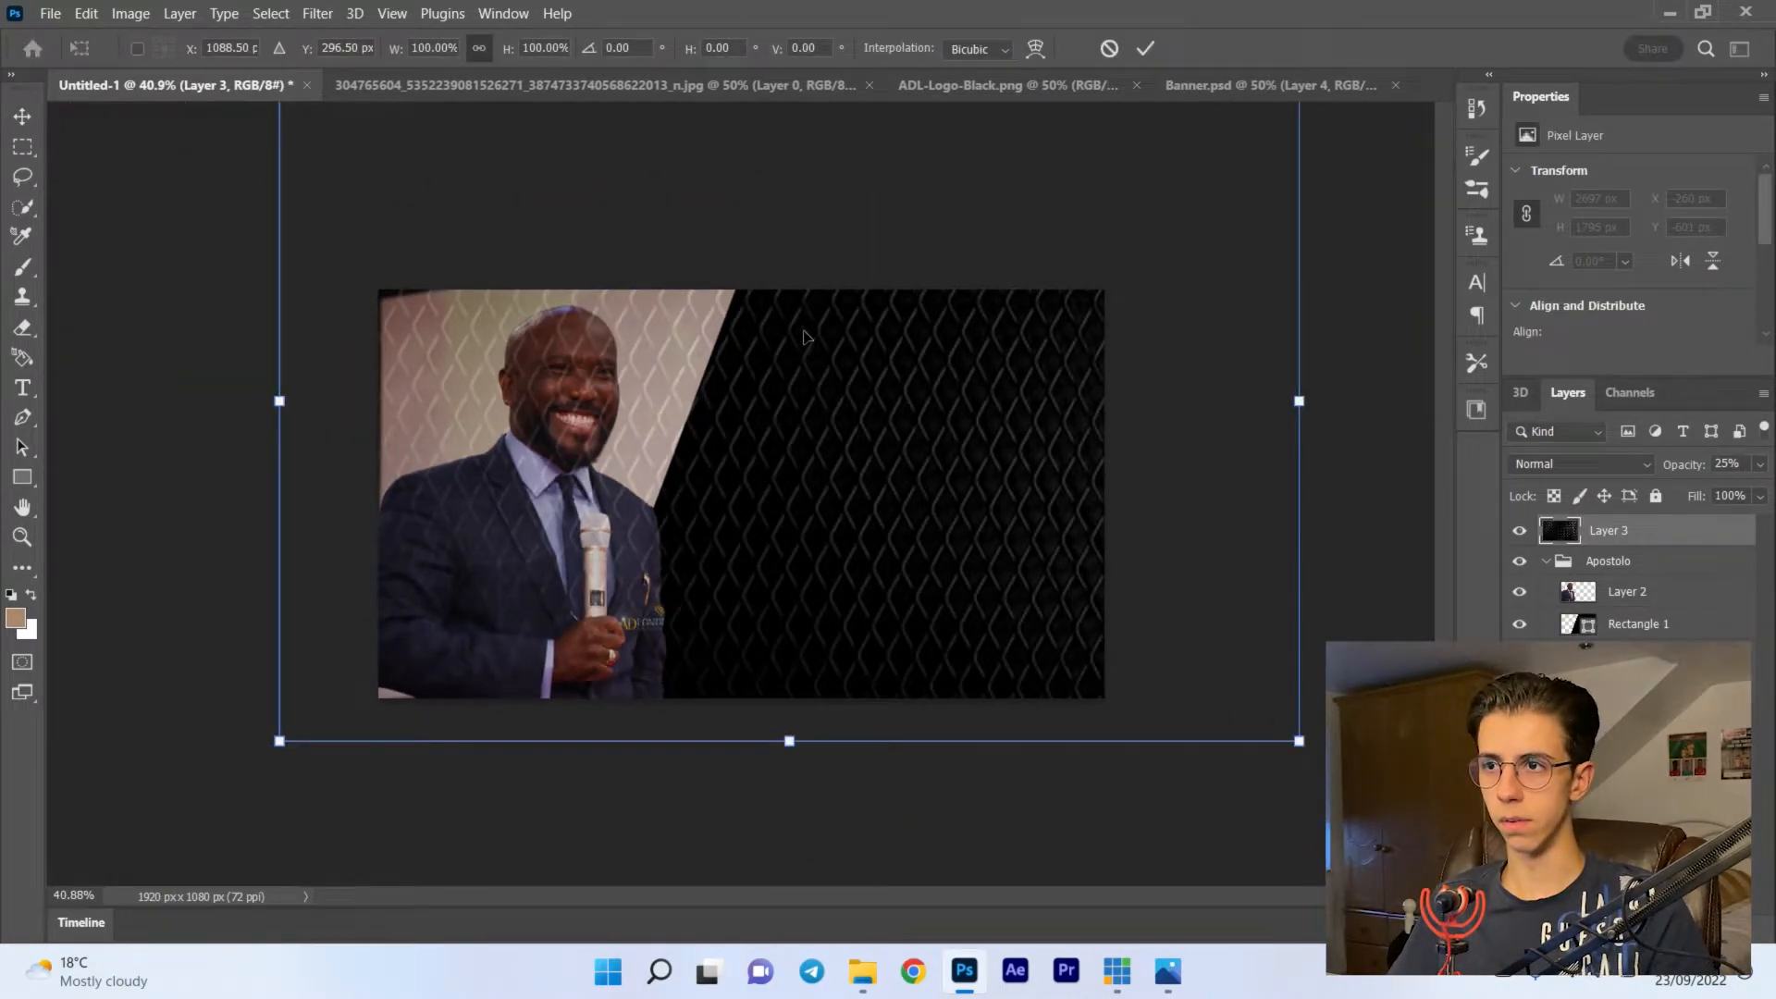
pyautogui.moveTo(787, 740); pyautogui.dragTo(832, 655)
pyautogui.moveTo(810, 234); pyautogui.dragTo(811, 290)
pyautogui.moveTo(809, 717); pyautogui.dragTo(811, 701)
pyautogui.press('Return')
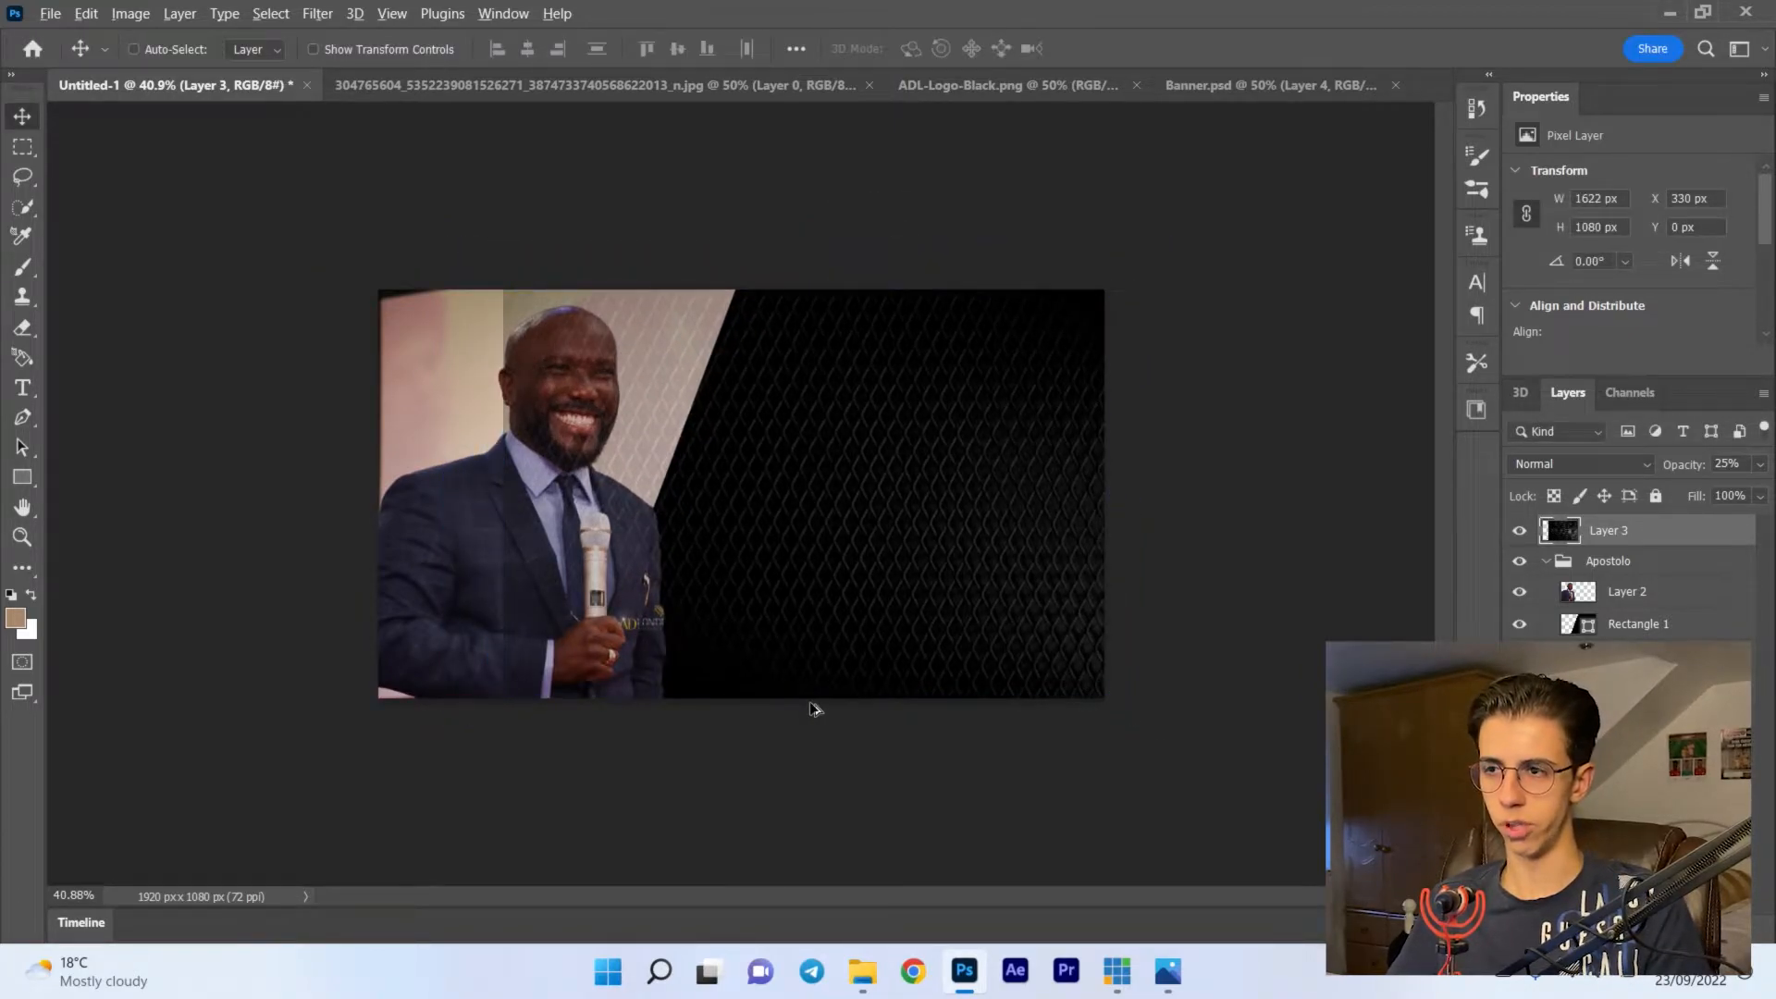
# - Set the opacity of the diamond-pattern texture layer to 11%
pyautogui.hotkey('ctrl', '0')
pyautogui.hotkey('ctrl', '-')
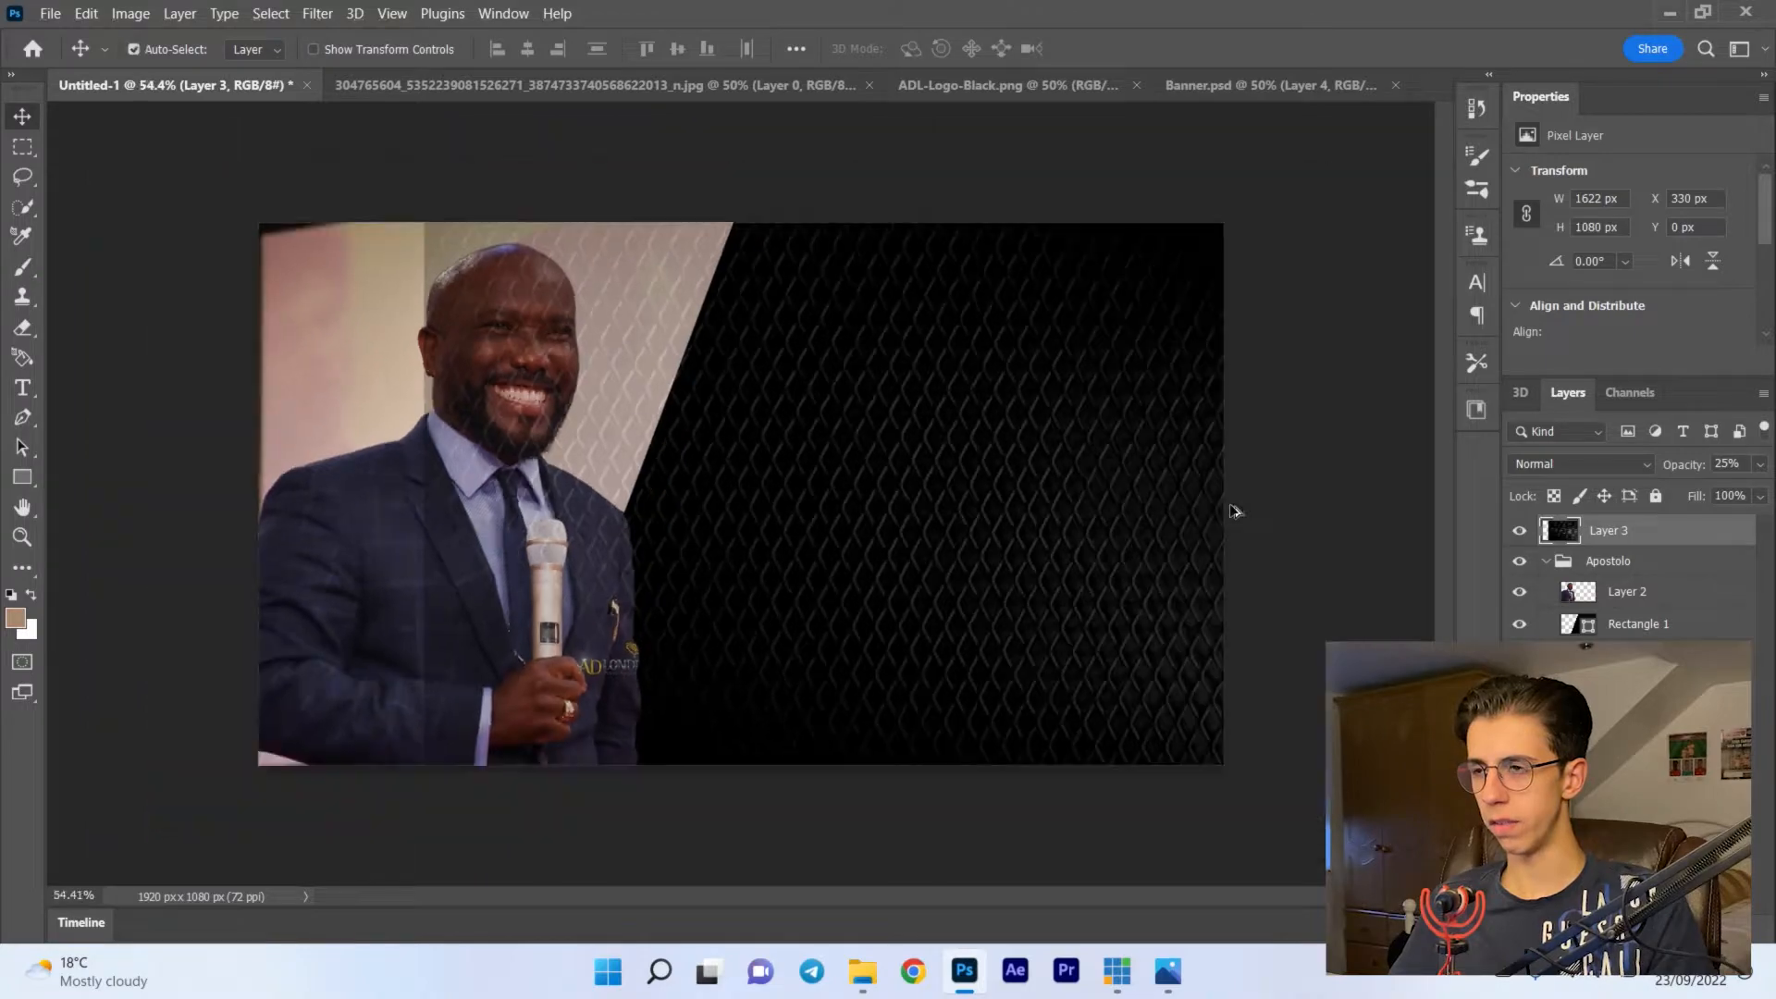
pyautogui.click(1760, 464)
pyautogui.moveTo(1678, 495); pyautogui.dragTo(1652, 489)
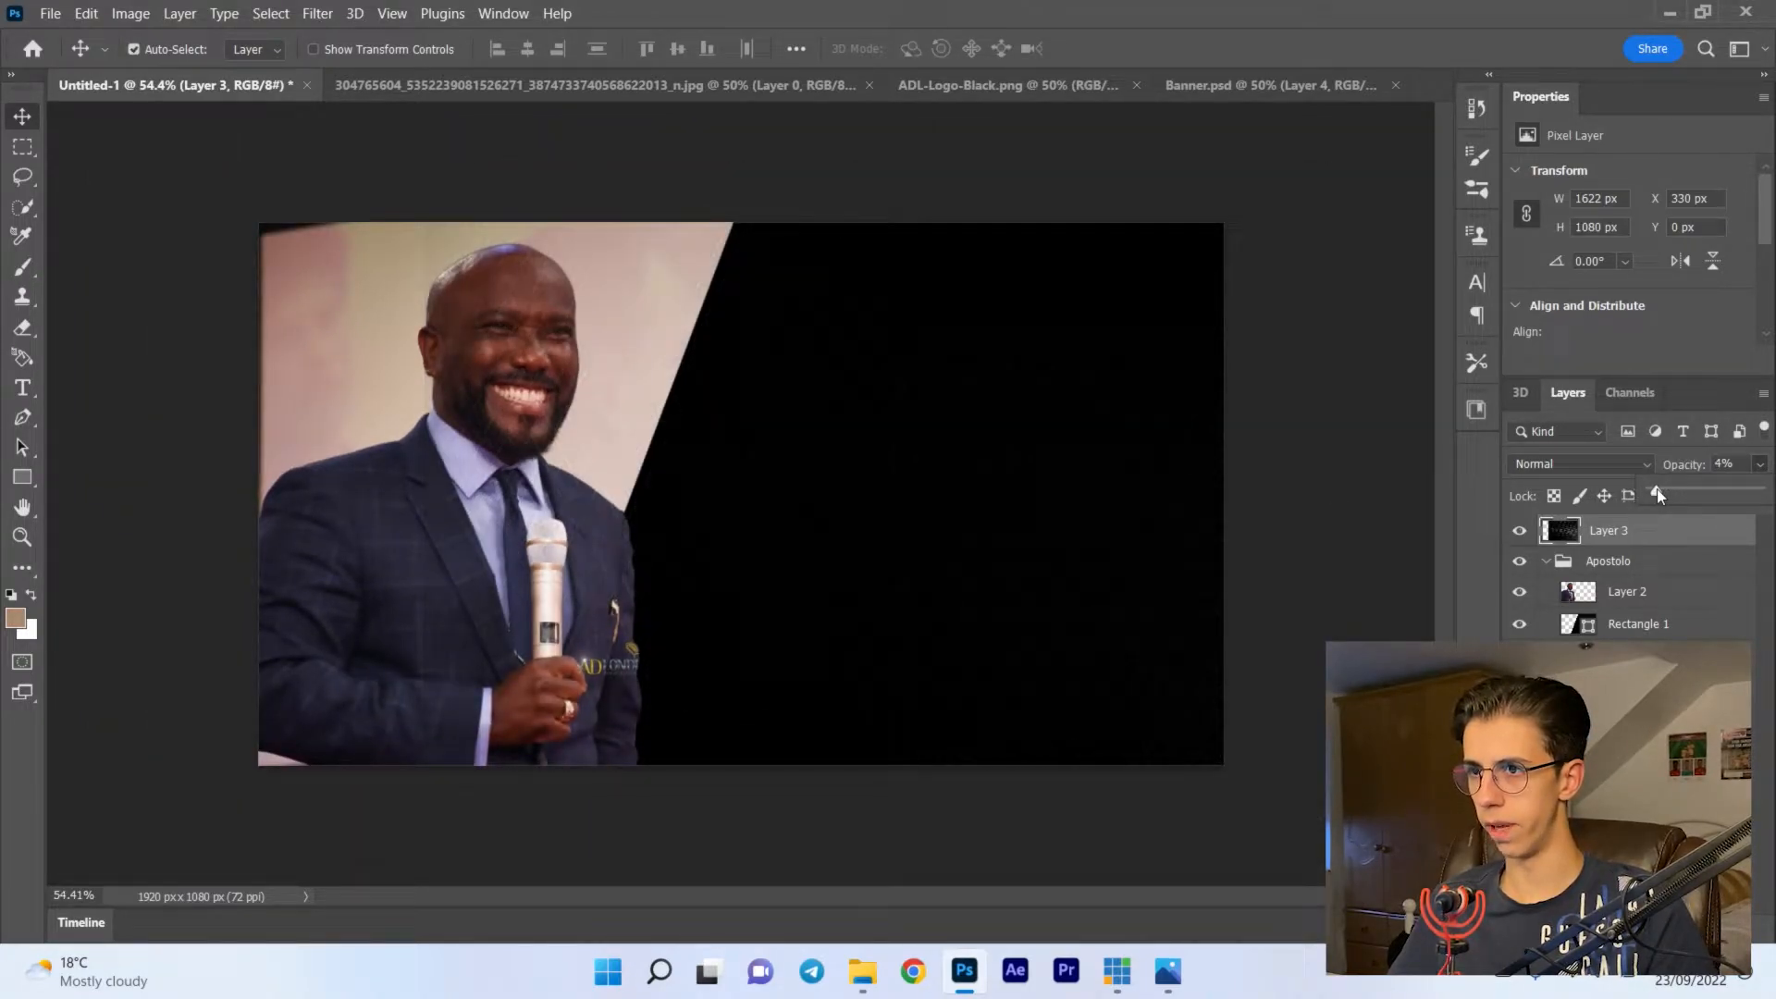
# - Move the texture layer between Layer 2 and Rectangle 1, and clip it to the rectangle
pyautogui.click(1547, 562)
pyautogui.click(1546, 562)
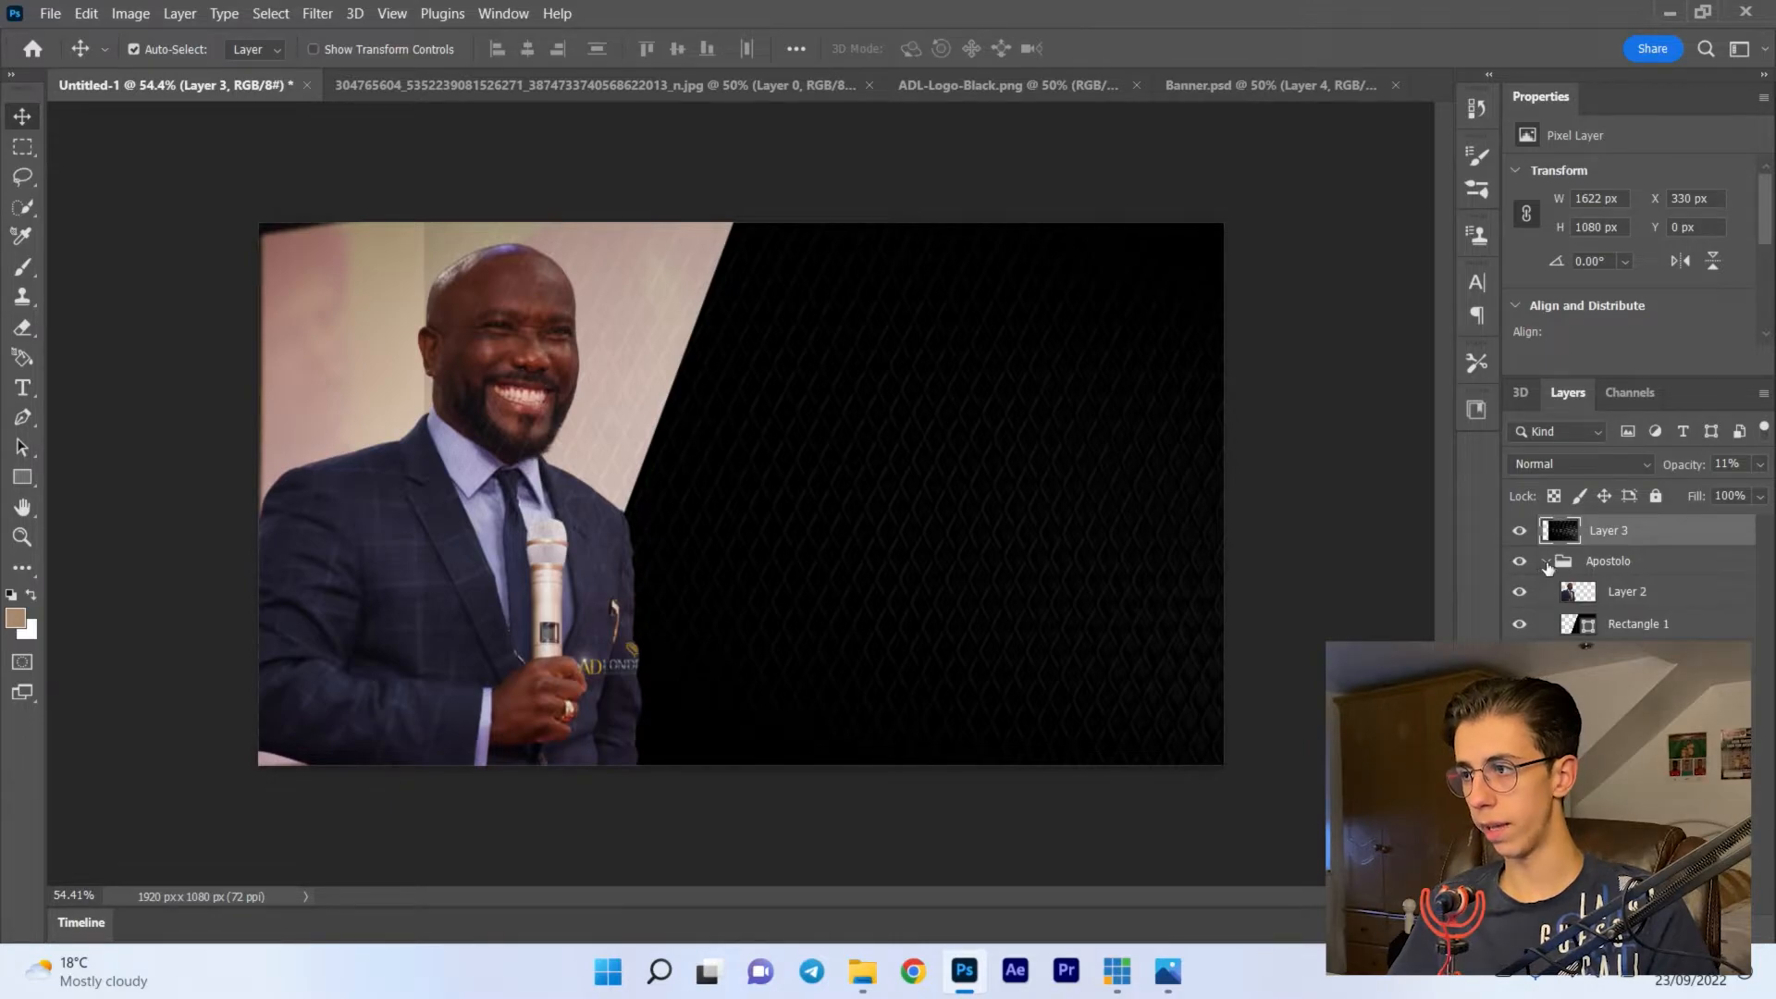
pyautogui.moveTo(1693, 540); pyautogui.dragTo(1657, 612)
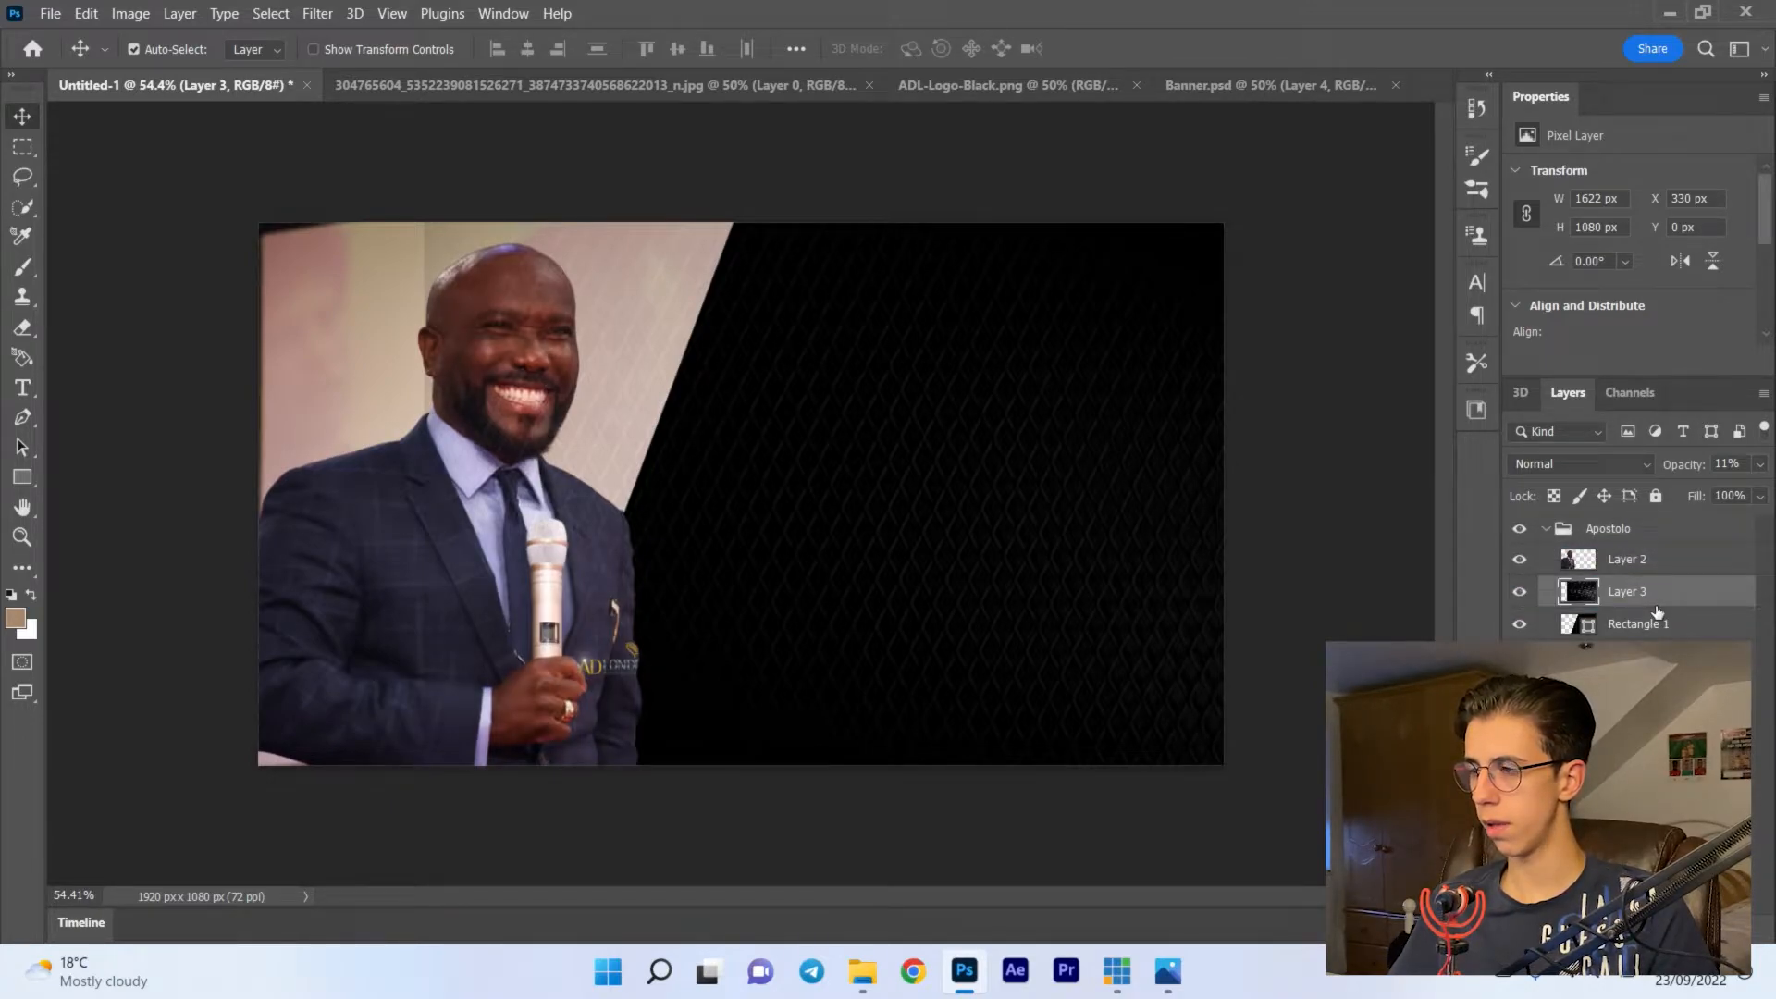
pyautogui.rightClick(1681, 612)
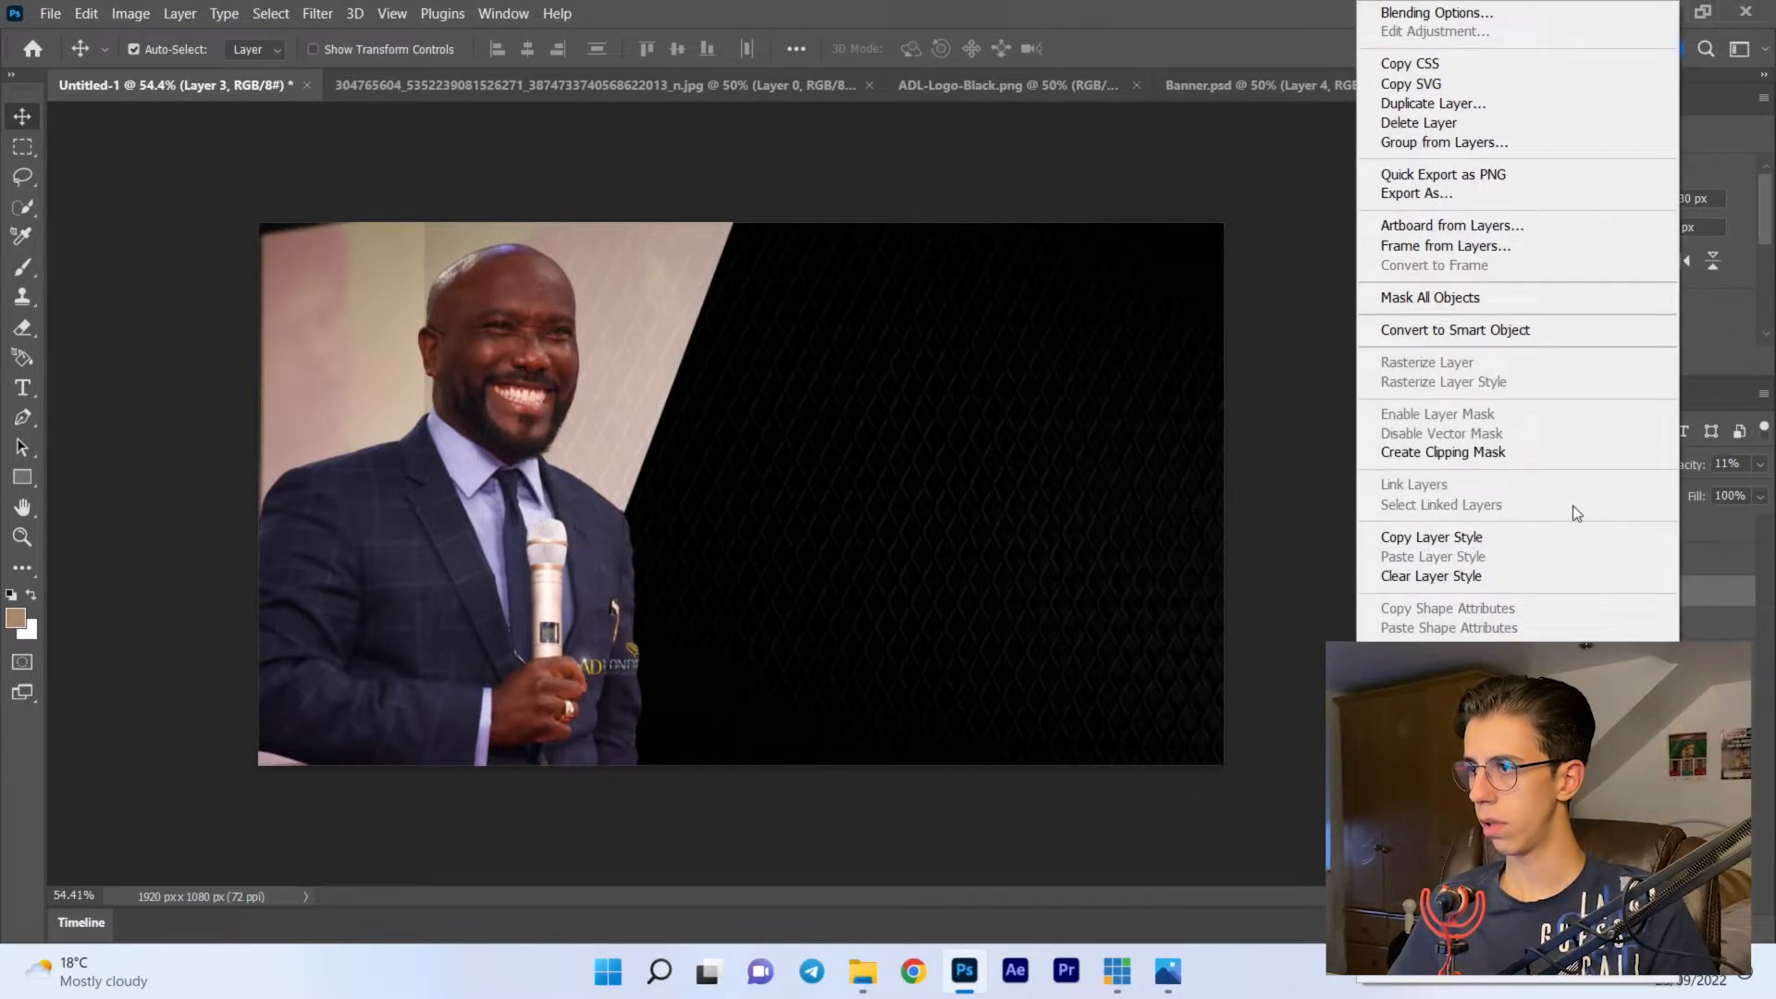
pyautogui.click(1470, 453)
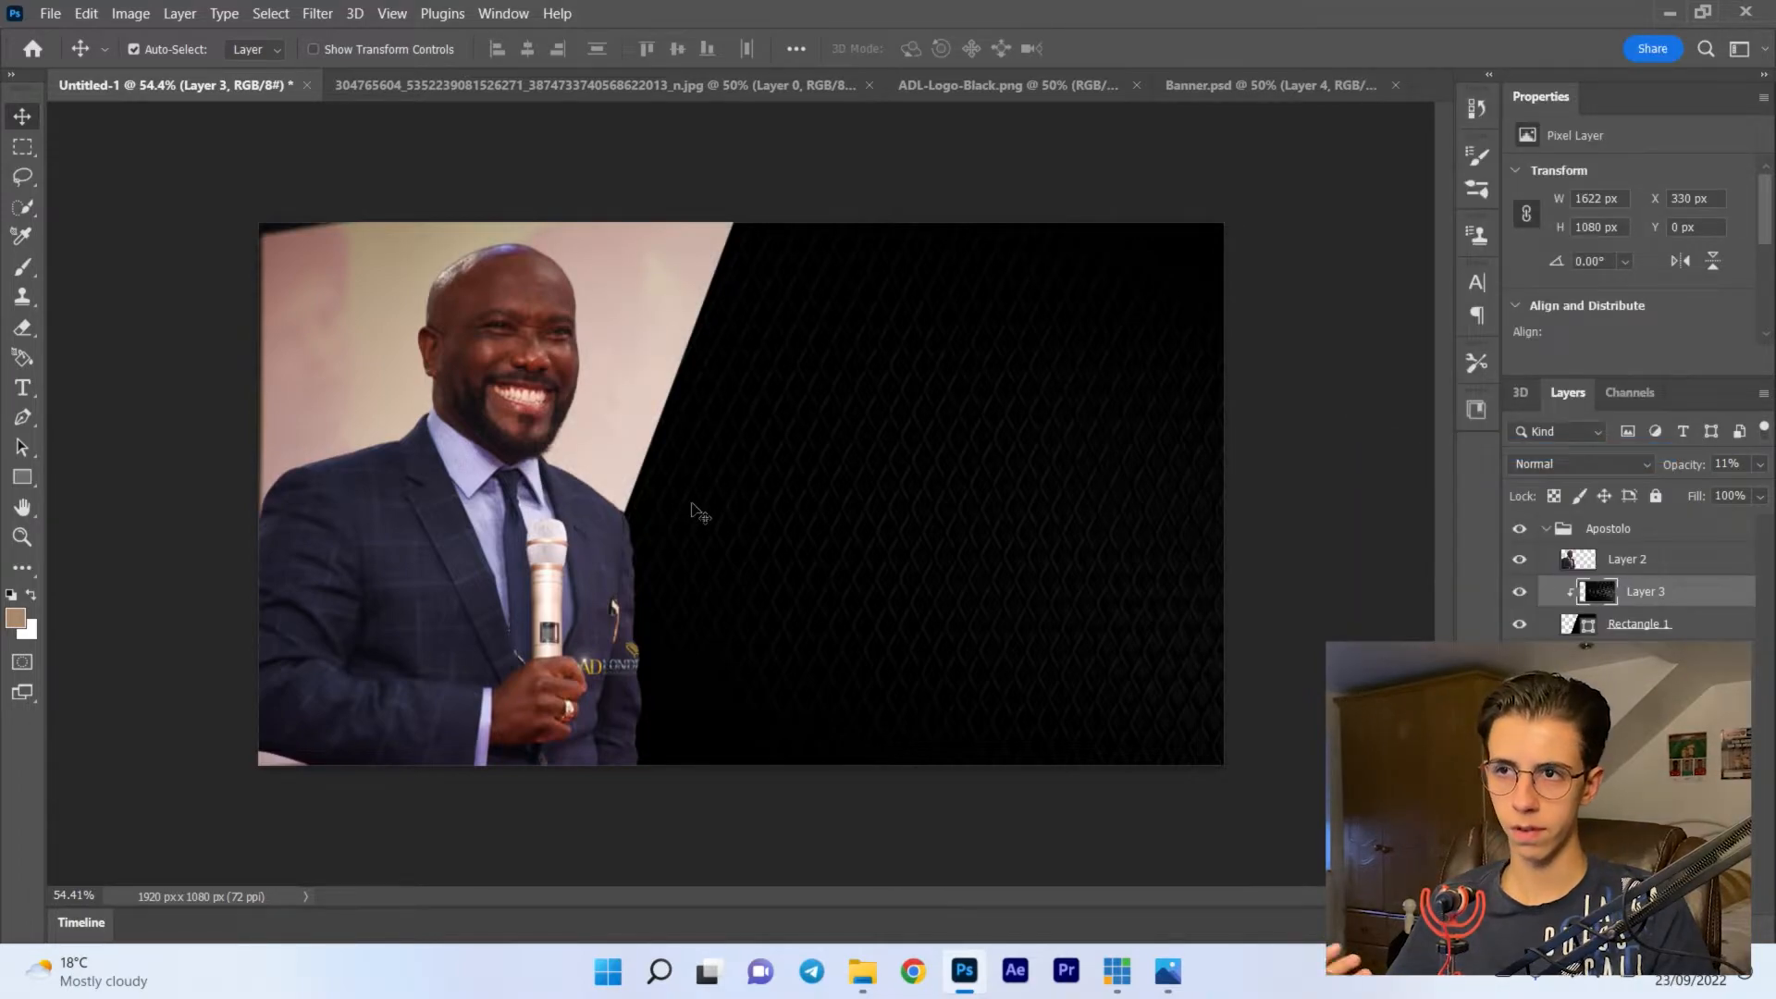
# - Apply the Add Noise filter to the clipped texture layer and collapse the Apostolo group
pyautogui.click(318, 15)
pyautogui.moveTo(389, 356)
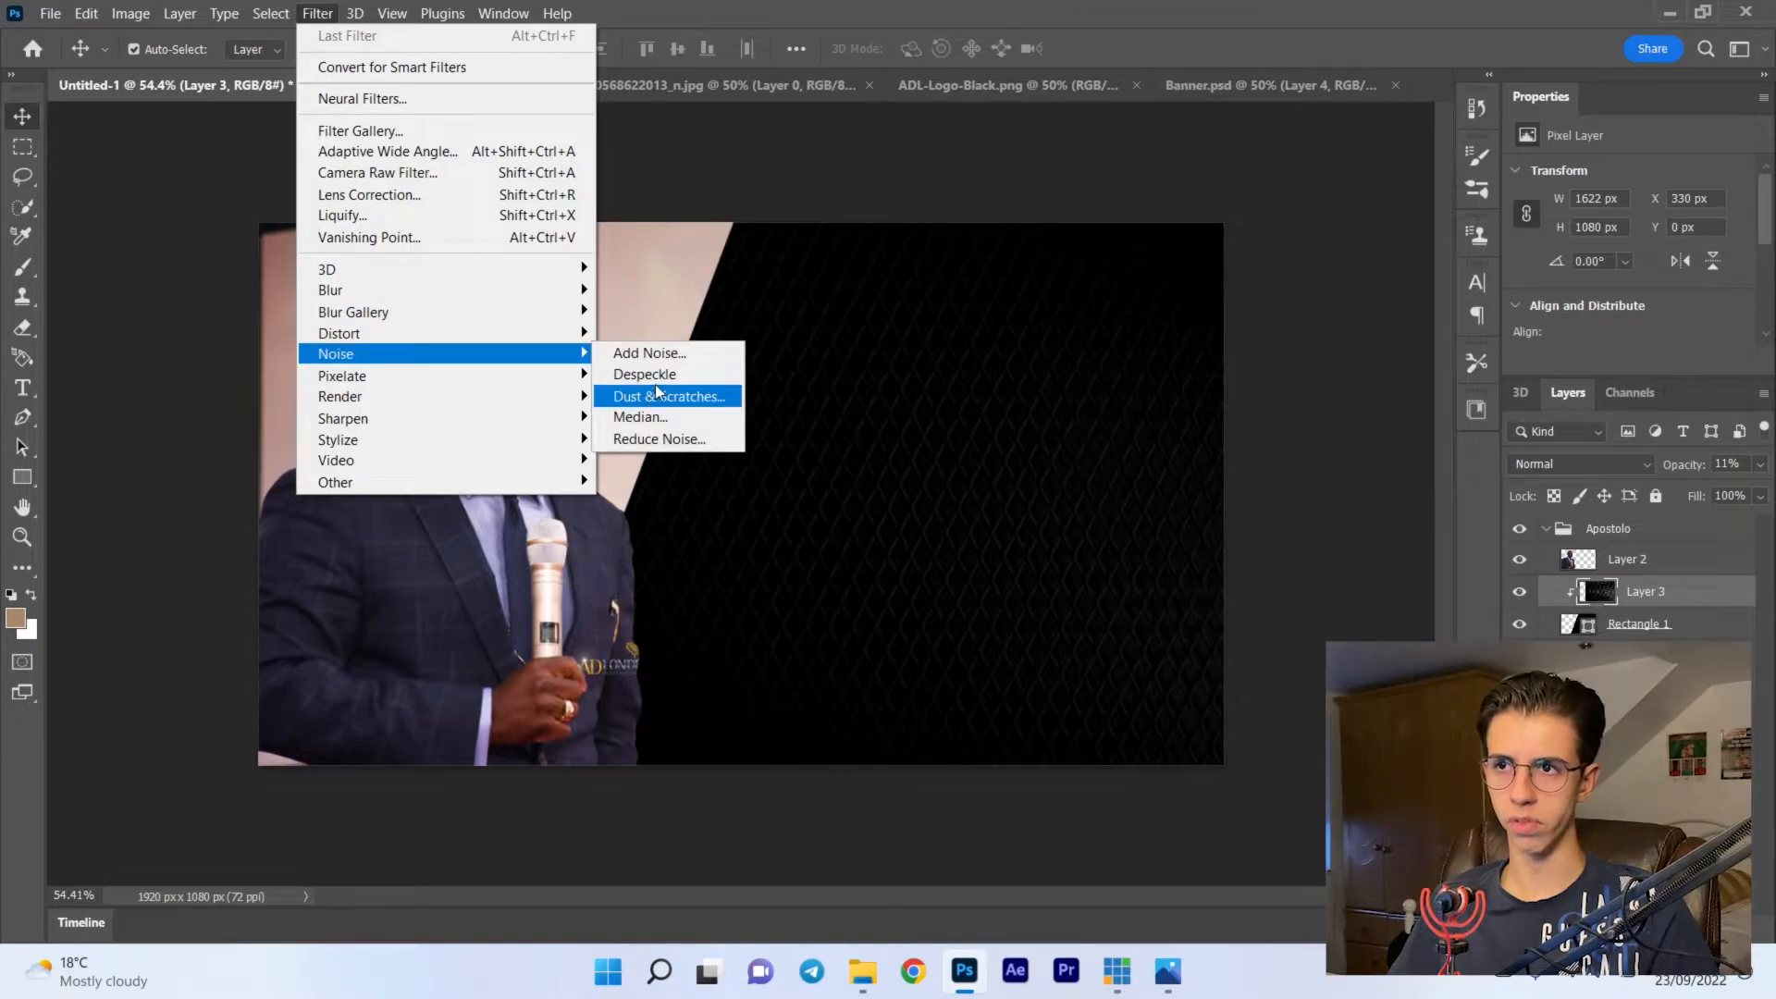
pyautogui.click(658, 353)
pyautogui.moveTo(872, 137); pyautogui.dragTo(1437, 210)
pyautogui.moveTo(1362, 557); pyautogui.dragTo(1399, 545)
pyautogui.press('Return')
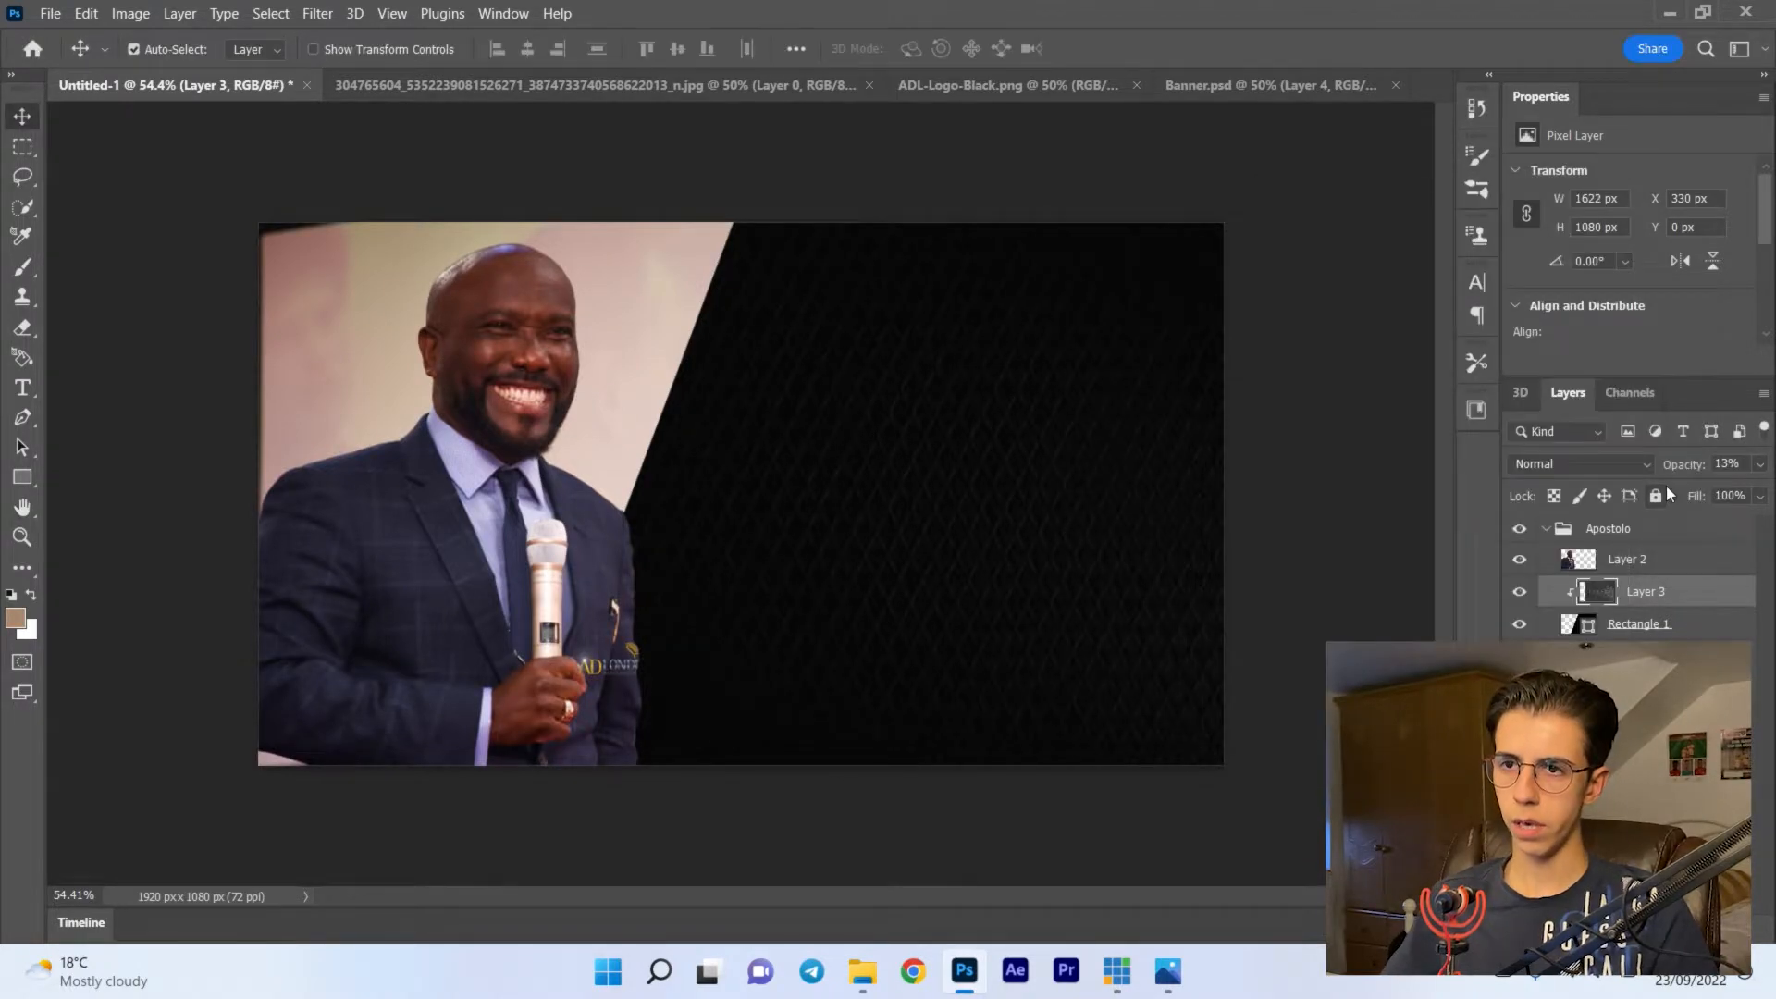
pyautogui.click(1547, 529)
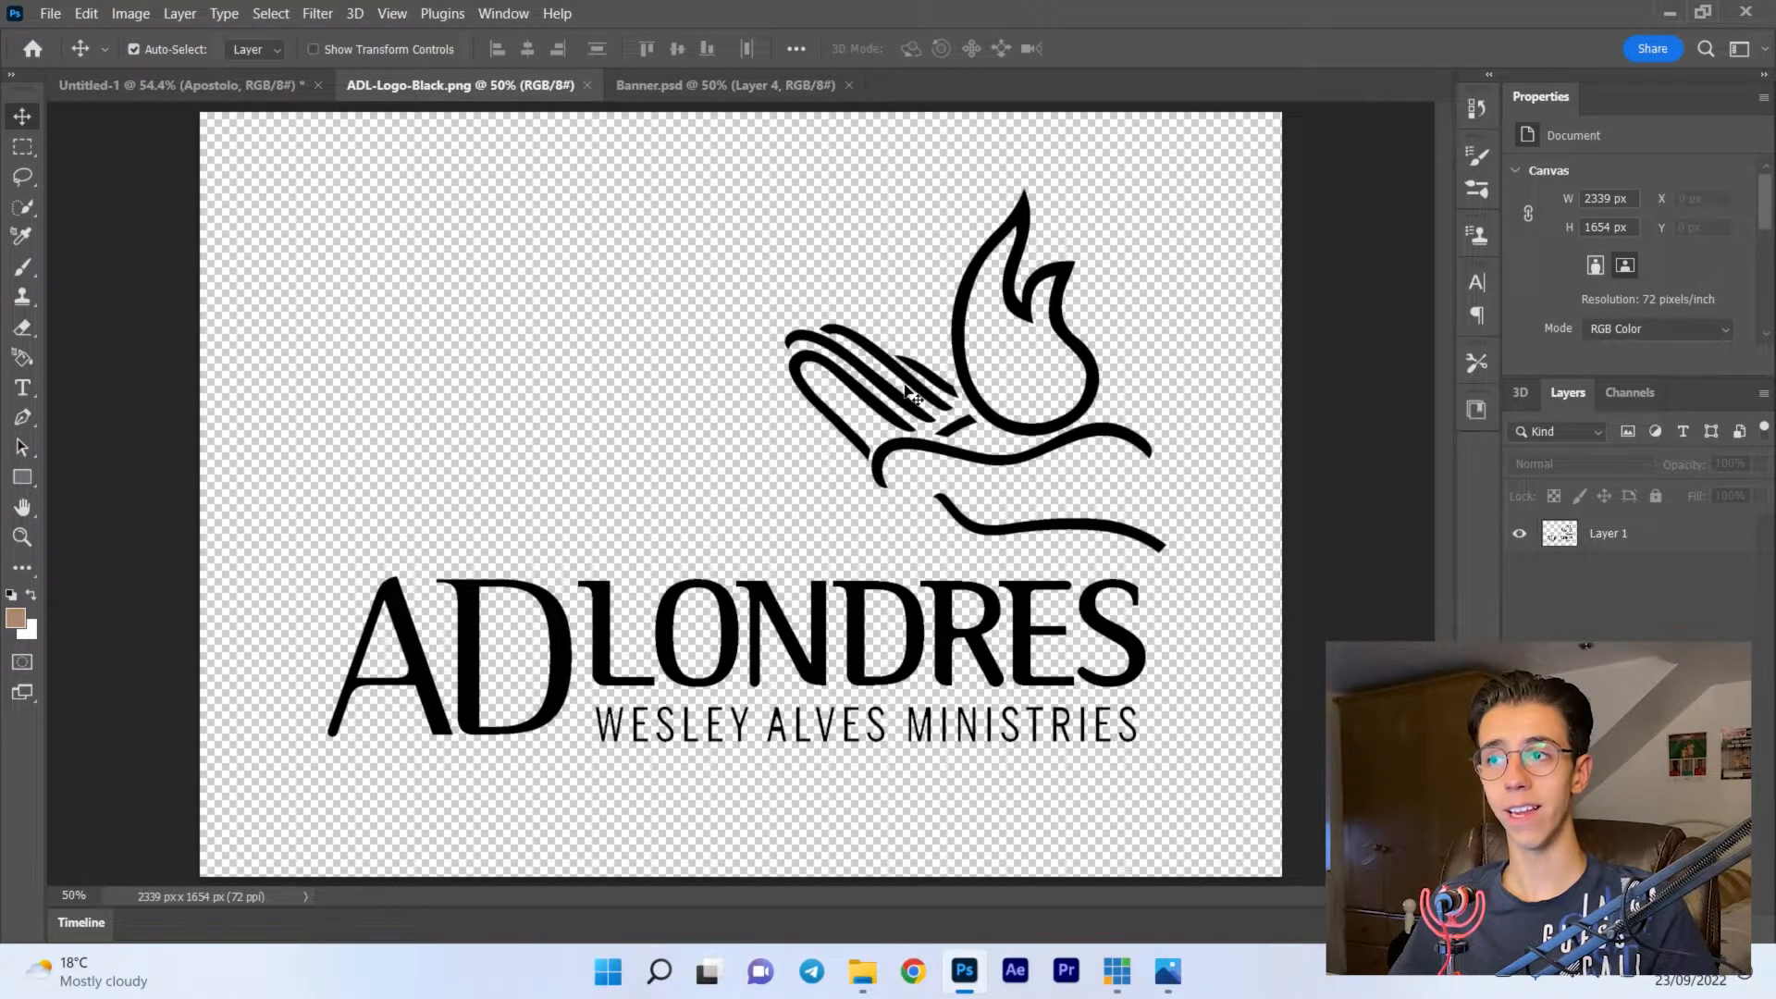
# - Add a white Color Overlay at 100% opacity to the logo layer in ADL-Logo-Black.png
pyautogui.doubleClick(1724, 534)
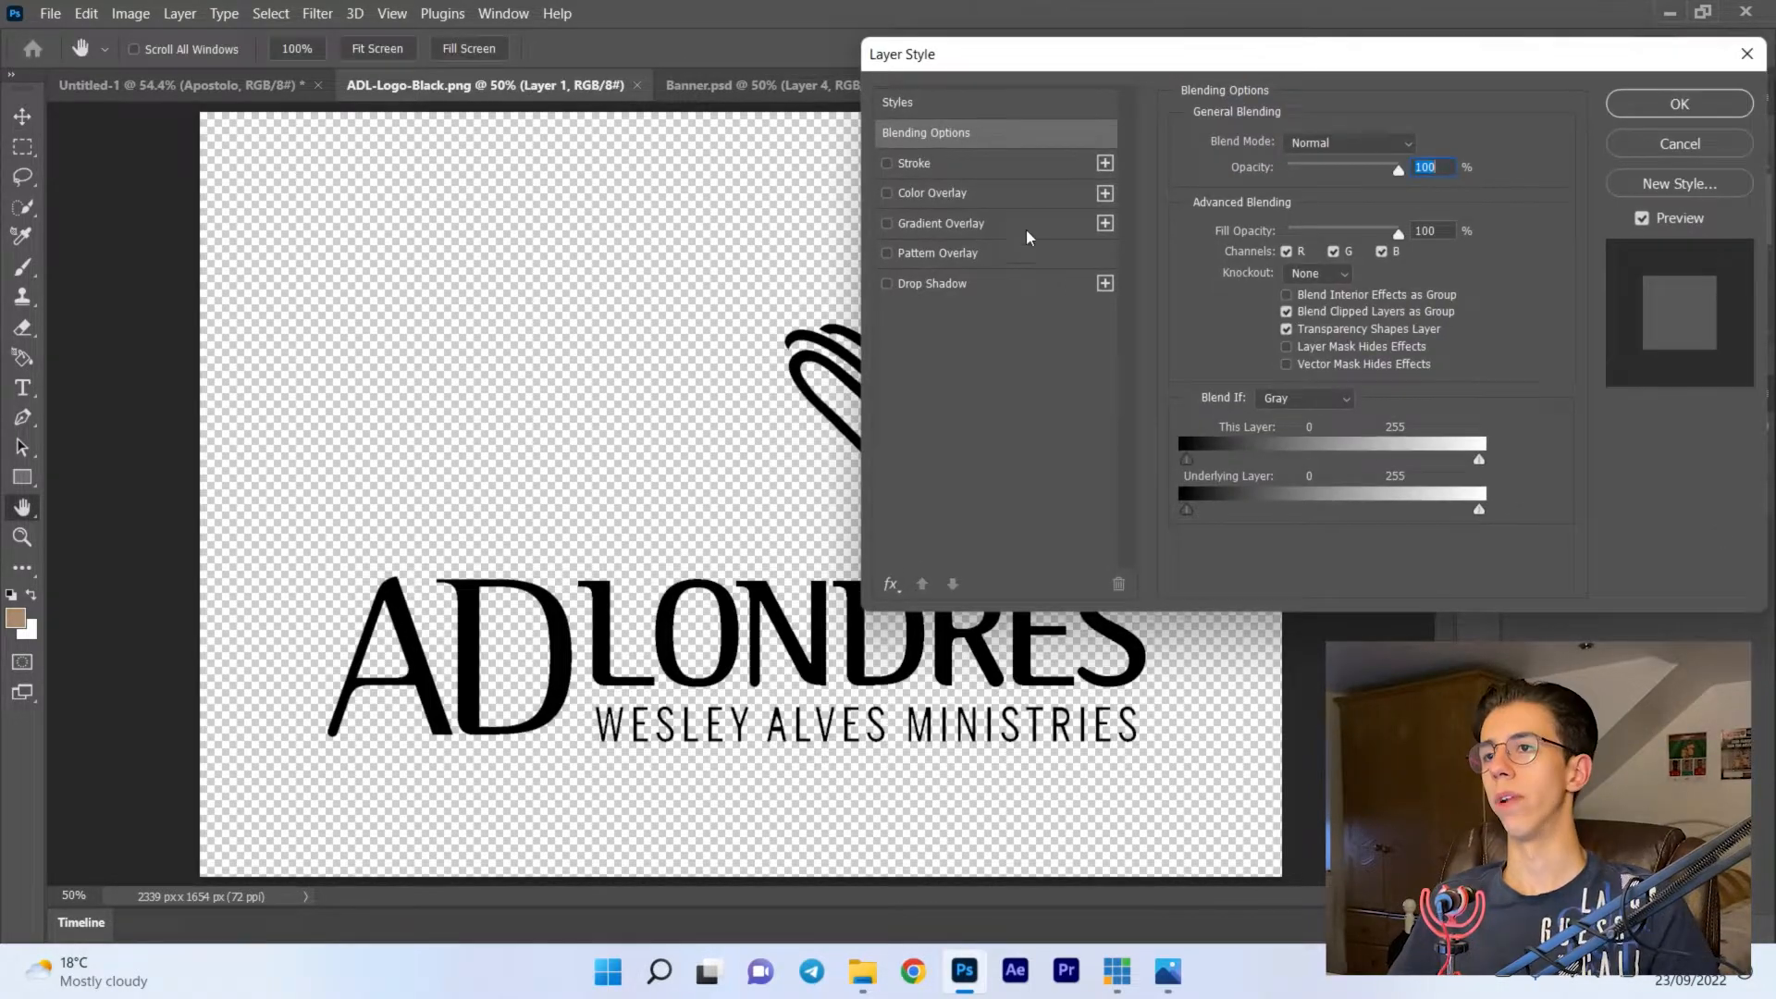
pyautogui.click(1013, 201)
pyautogui.click(1423, 146)
pyautogui.moveTo(1082, 573); pyautogui.dragTo(822, 388)
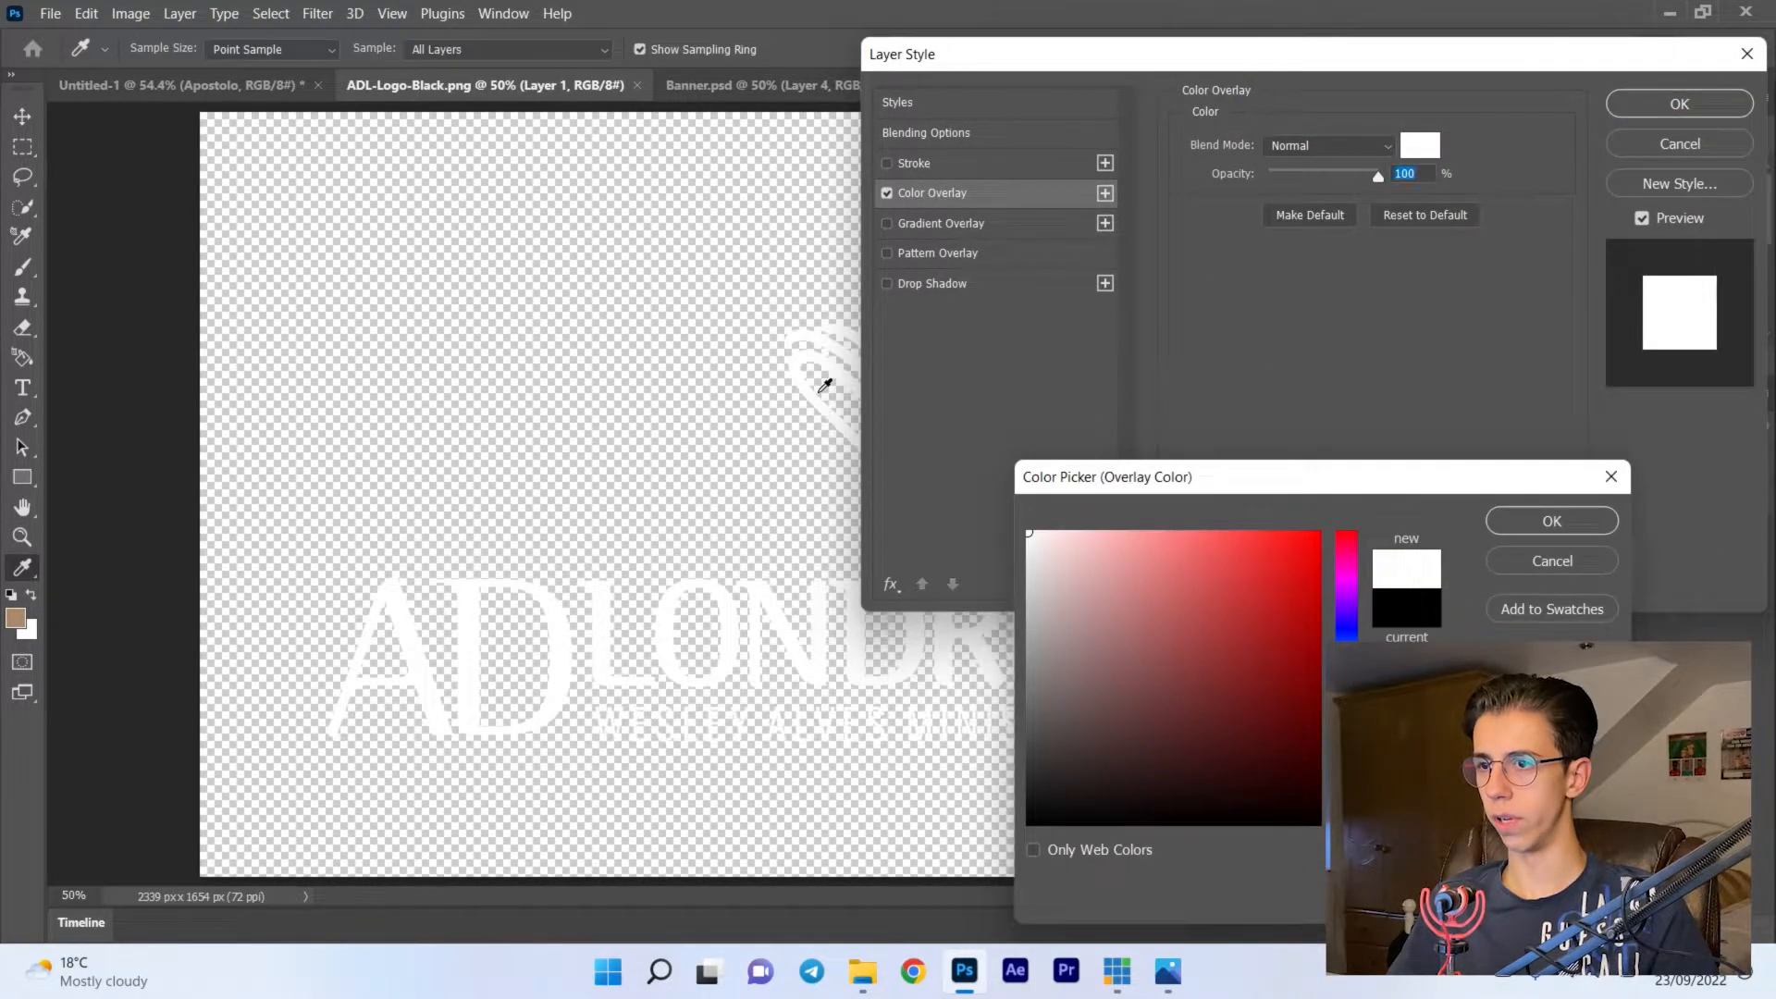
pyautogui.press('Return')
pyautogui.press('Return')
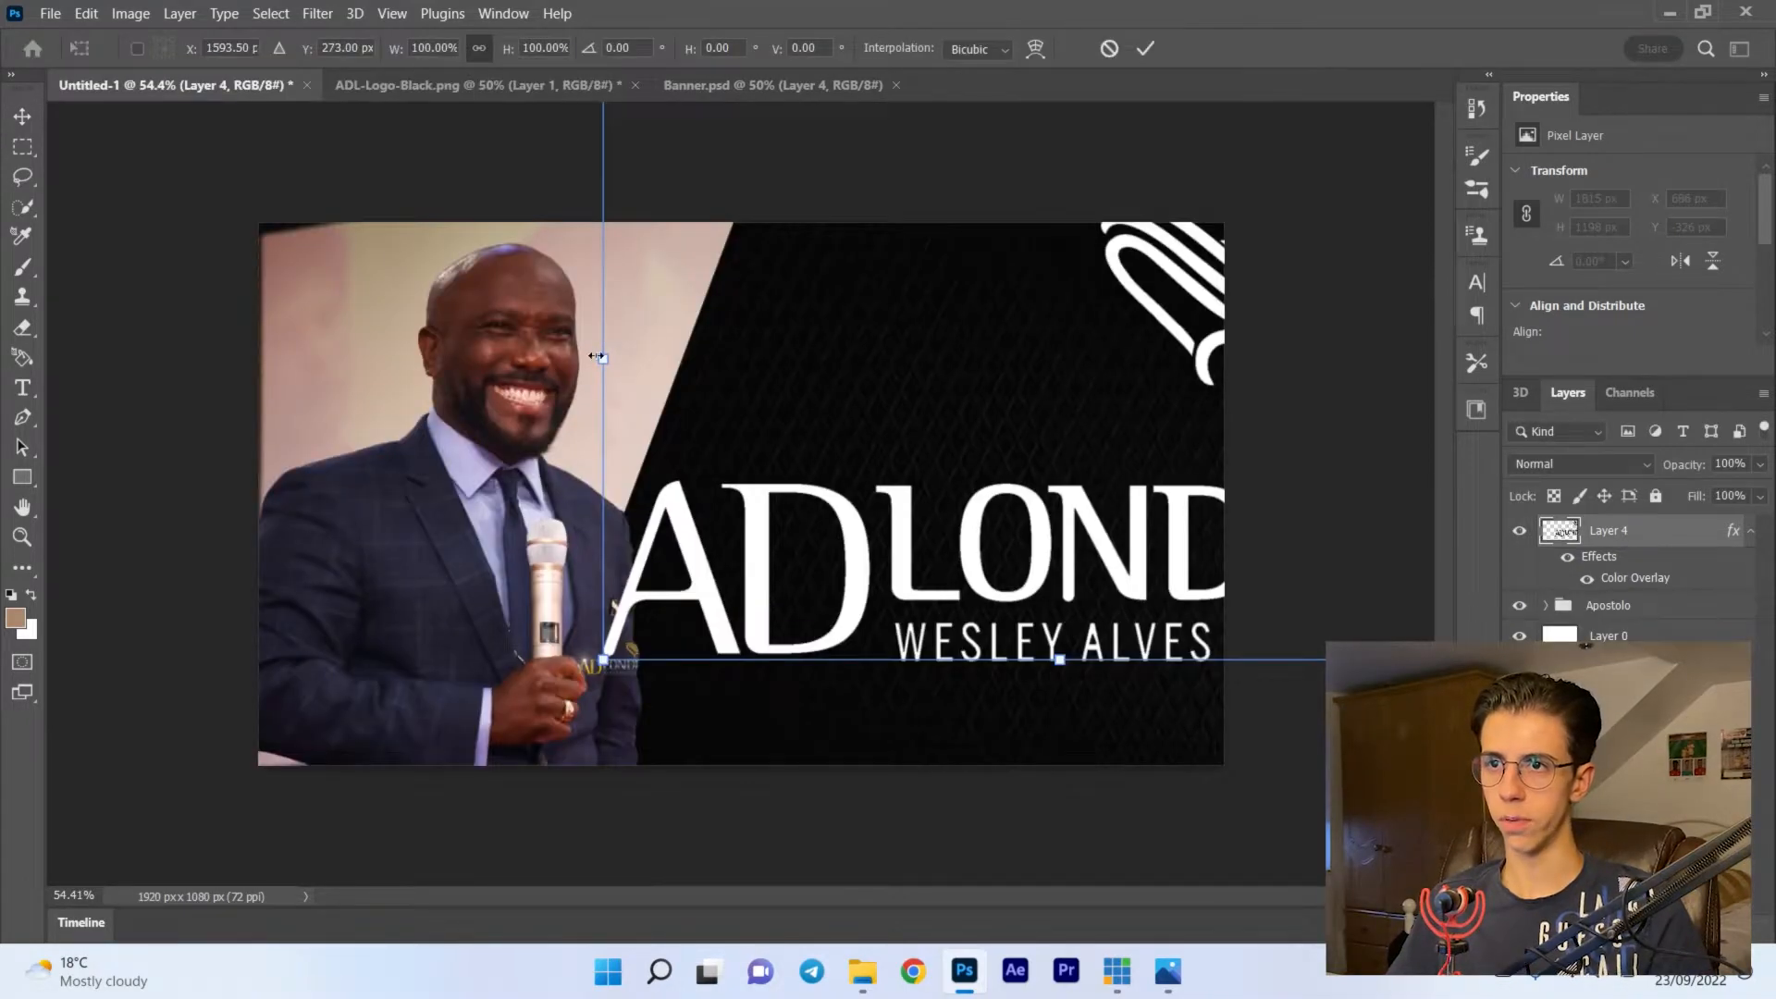
# - Place the white logo in the upper-right corner of Untitled-1 at about 13% scale, and close ADL-Logo-Black.png
pyautogui.moveTo(596, 356); pyautogui.dragTo(1157, 280)
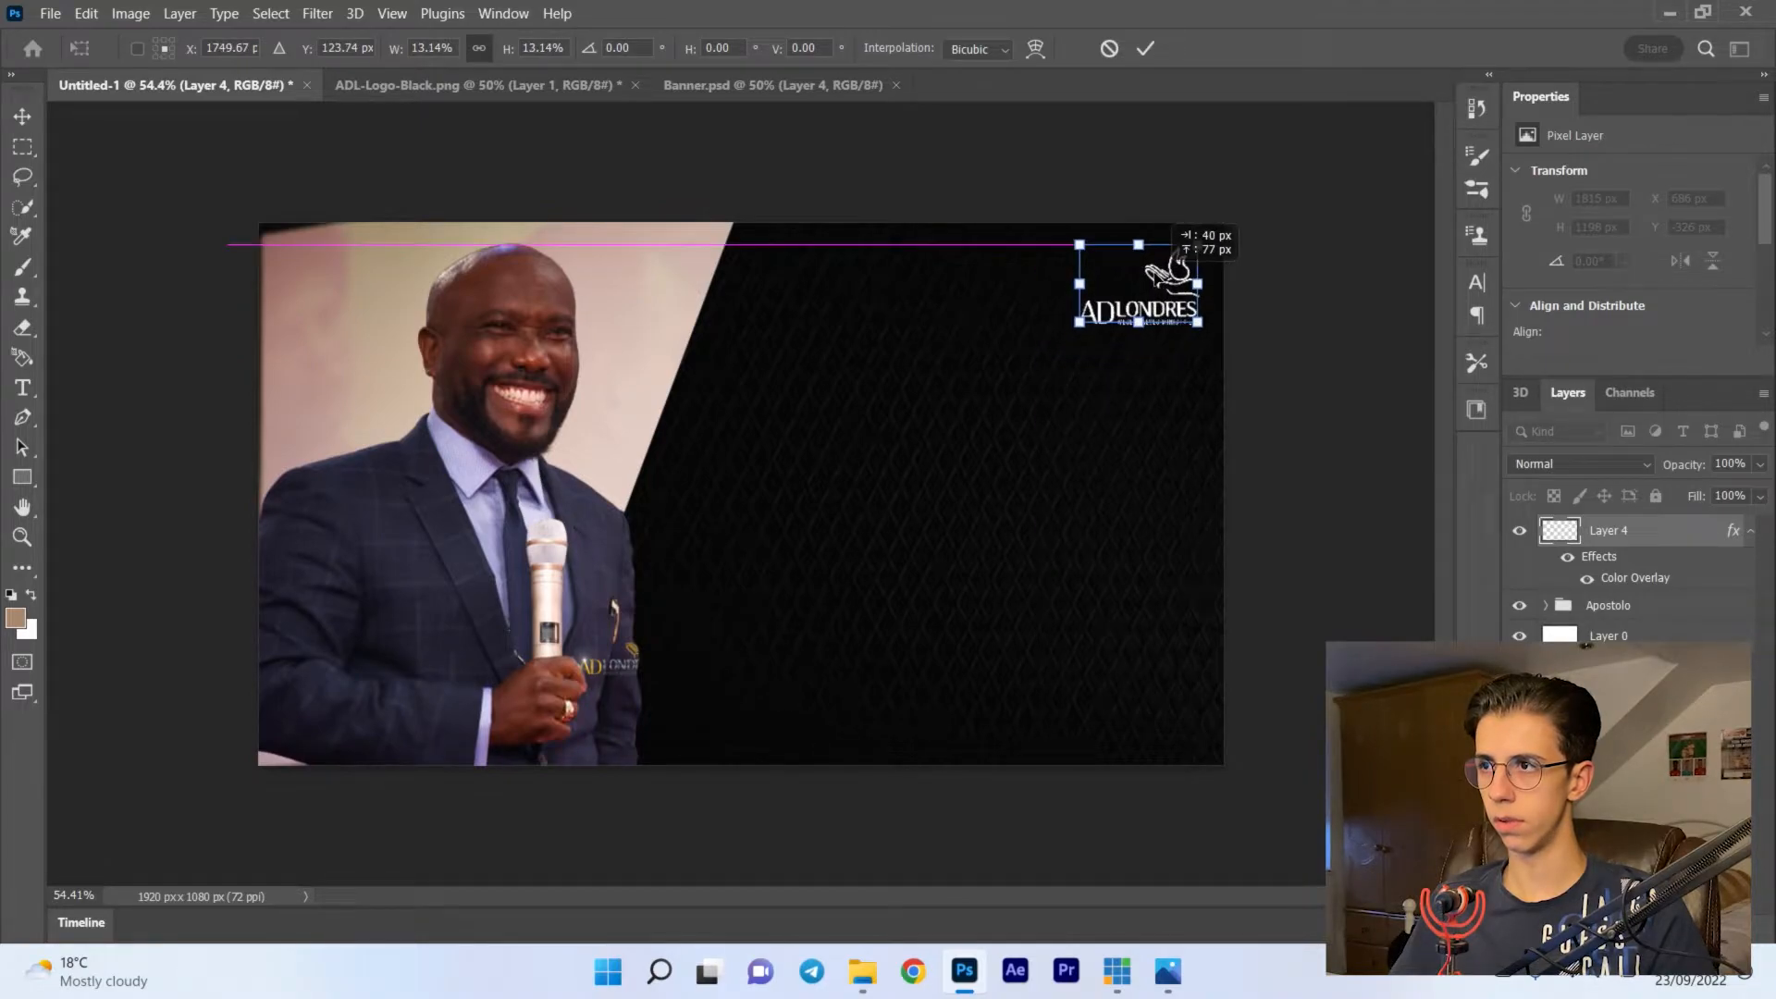
pyautogui.press('Return')
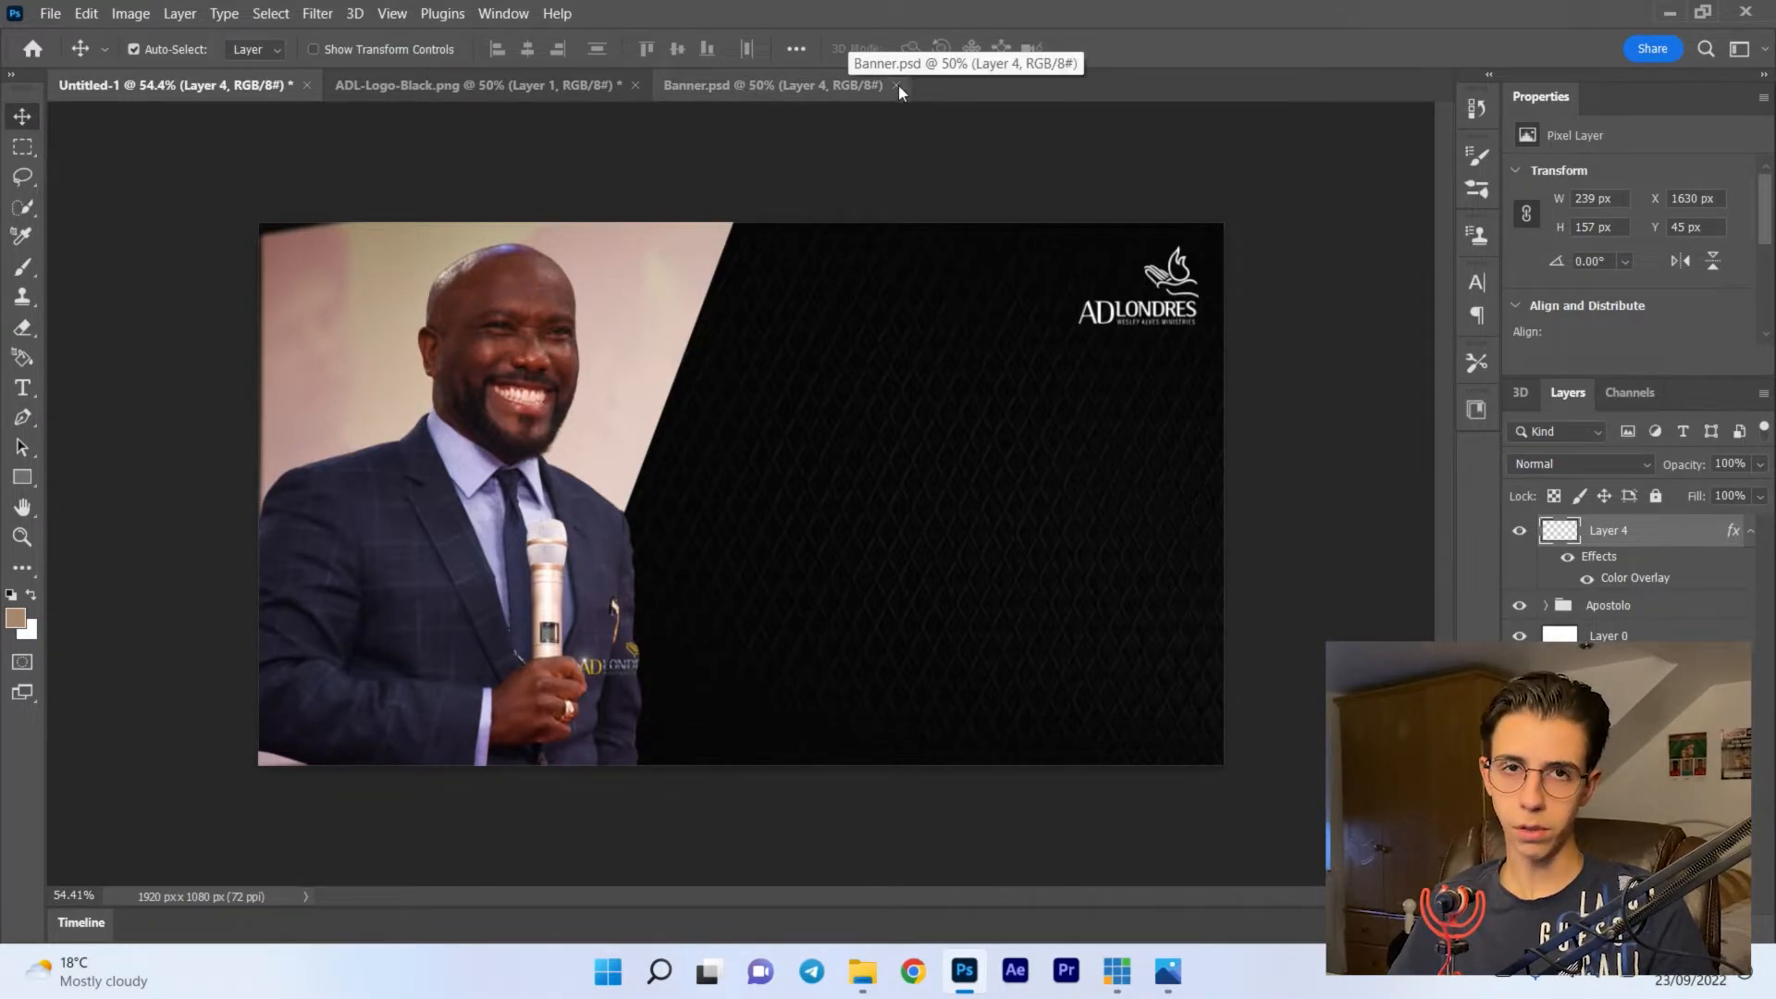
pyautogui.click(542, 86)
pyautogui.click(636, 85)
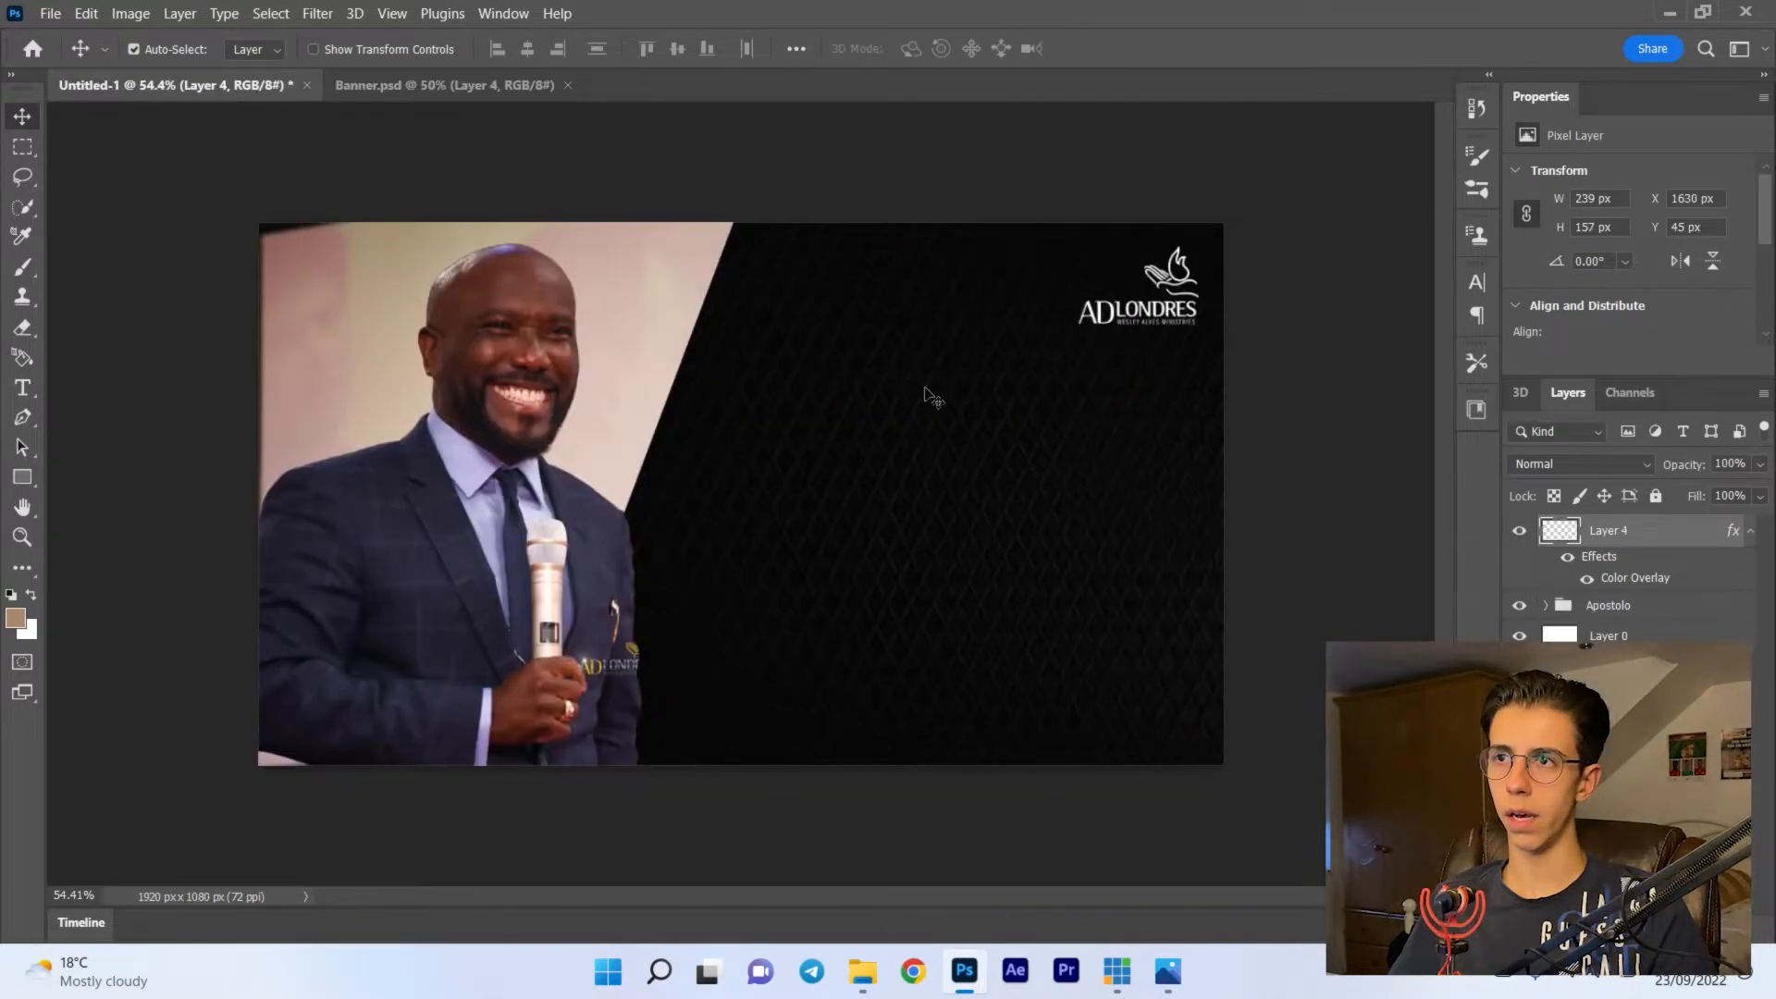
# - Open THUMB_11_09.psd and copy its Culto Ao Vivo, Campeões, Reunião dos and Rectangle 1 layers into Untitled-1
pyautogui.hotkey('ctrl', 'o')
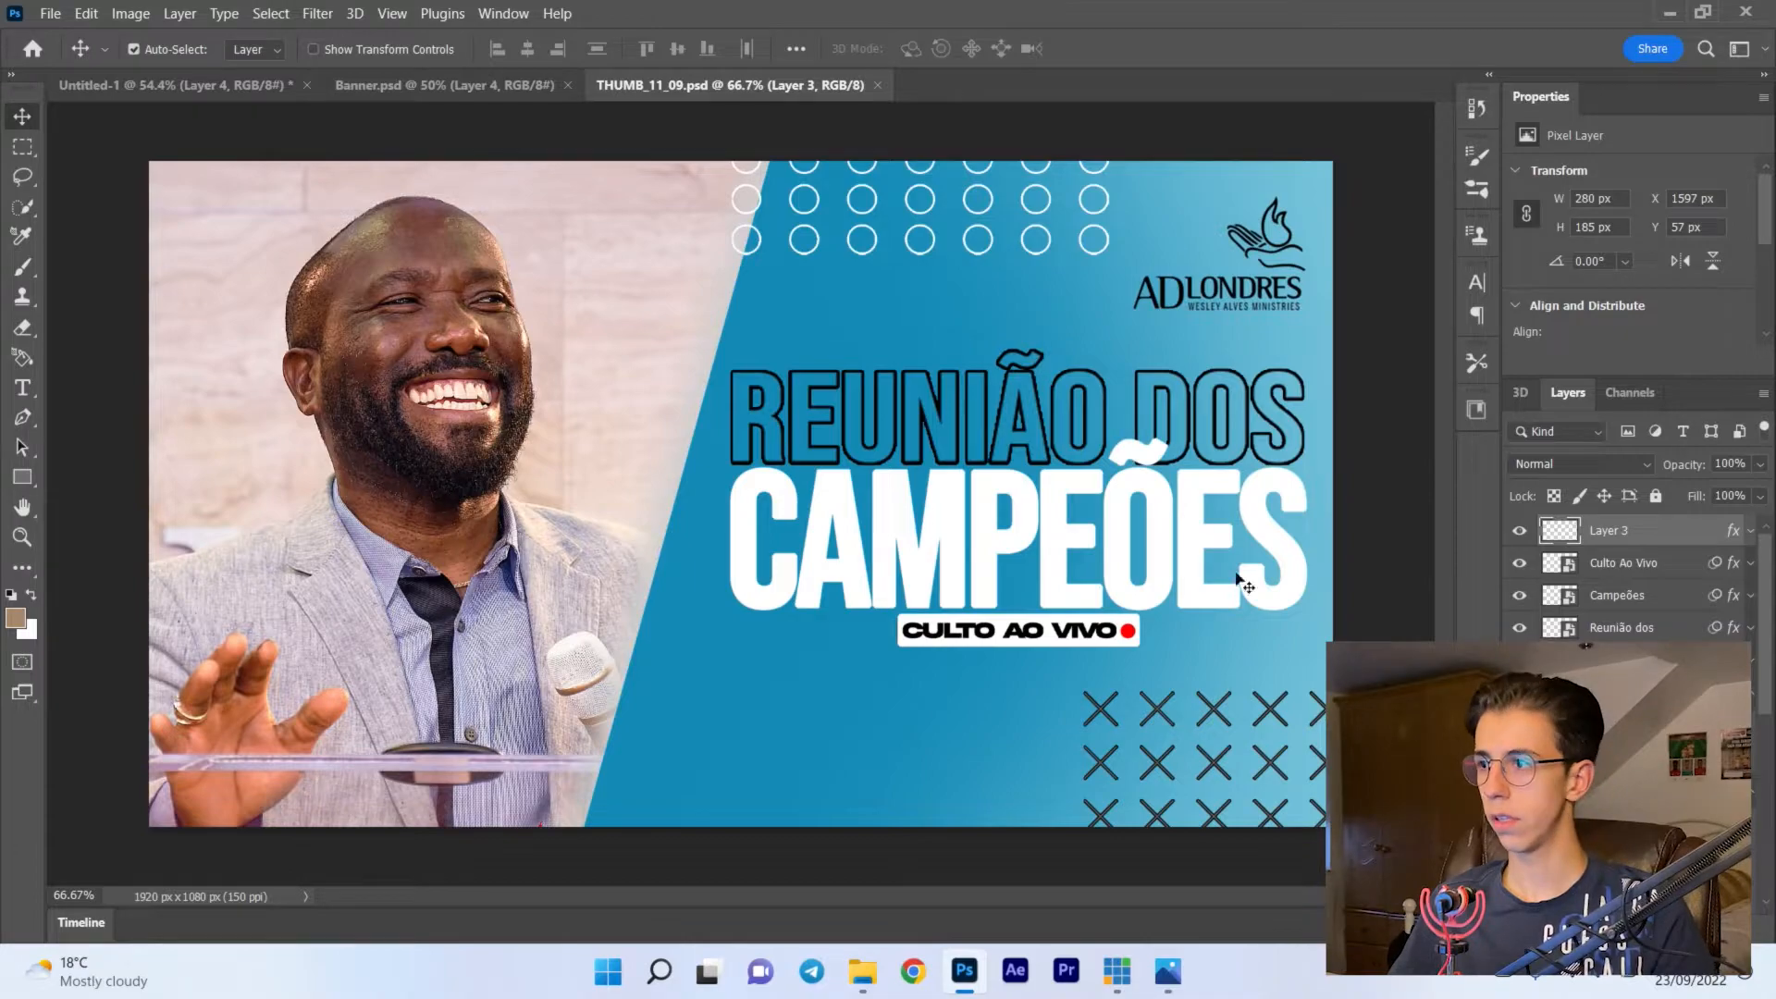
pyautogui.click(1694, 589)
pyautogui.click(1549, 573)
pyautogui.click(1520, 595)
pyautogui.click(1519, 595)
pyautogui.click(1520, 627)
pyautogui.click(1520, 627)
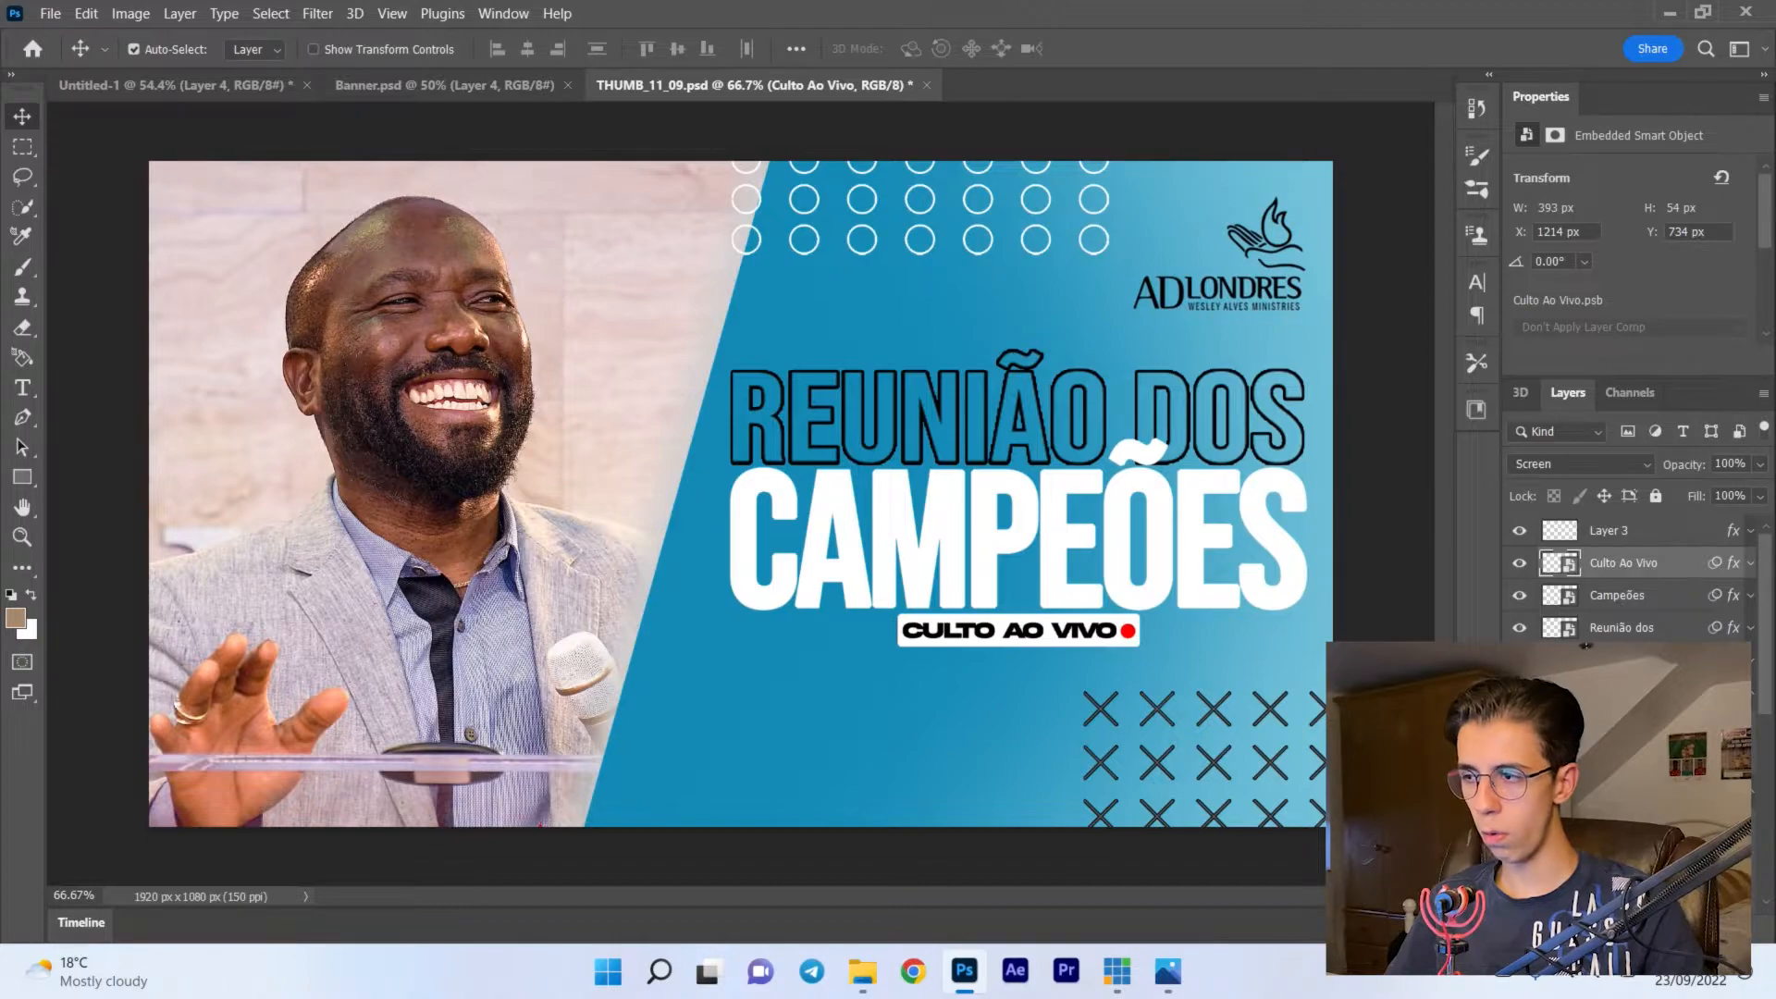
pyautogui.keyDown('shift'); pyautogui.click(1622, 659); pyautogui.keyUp('shift')
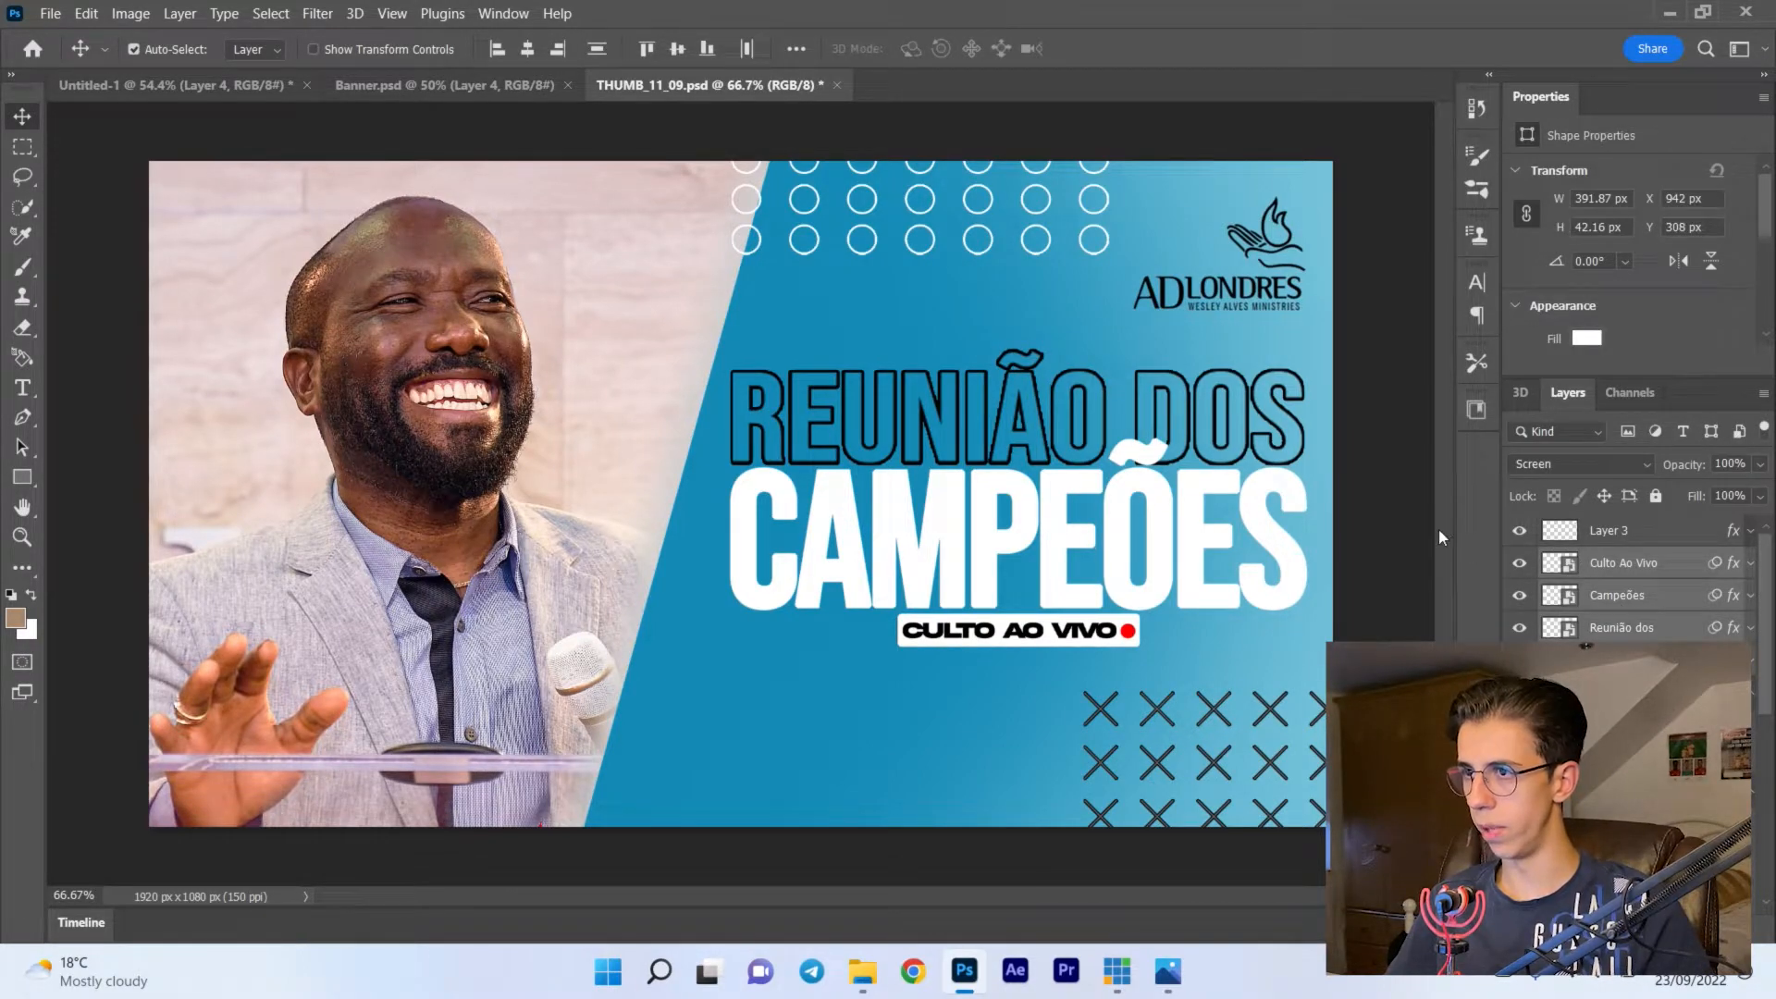
pyautogui.moveTo(1664, 576); pyautogui.dragTo(796, 411)
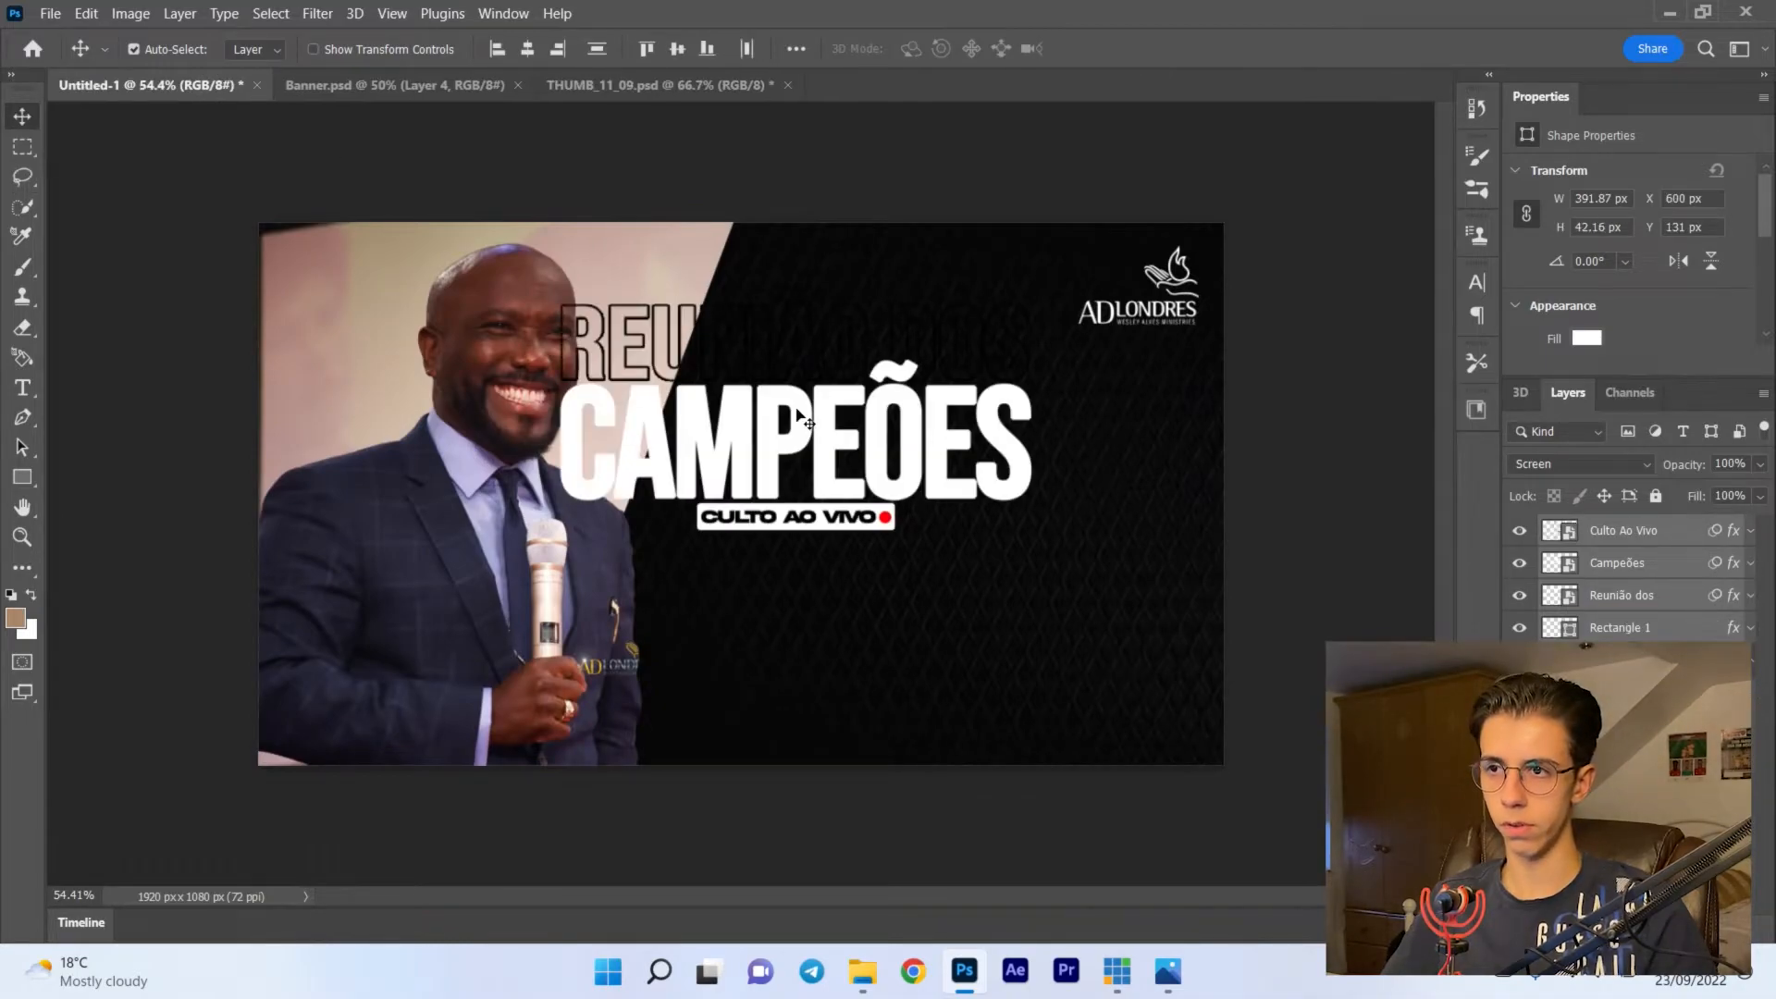
# - Move the copied title layers together onto the black panel below the logo
pyautogui.hotkey('ctrl', 't')
pyautogui.moveTo(939, 448); pyautogui.dragTo(1076, 553)
pyautogui.press('Return')
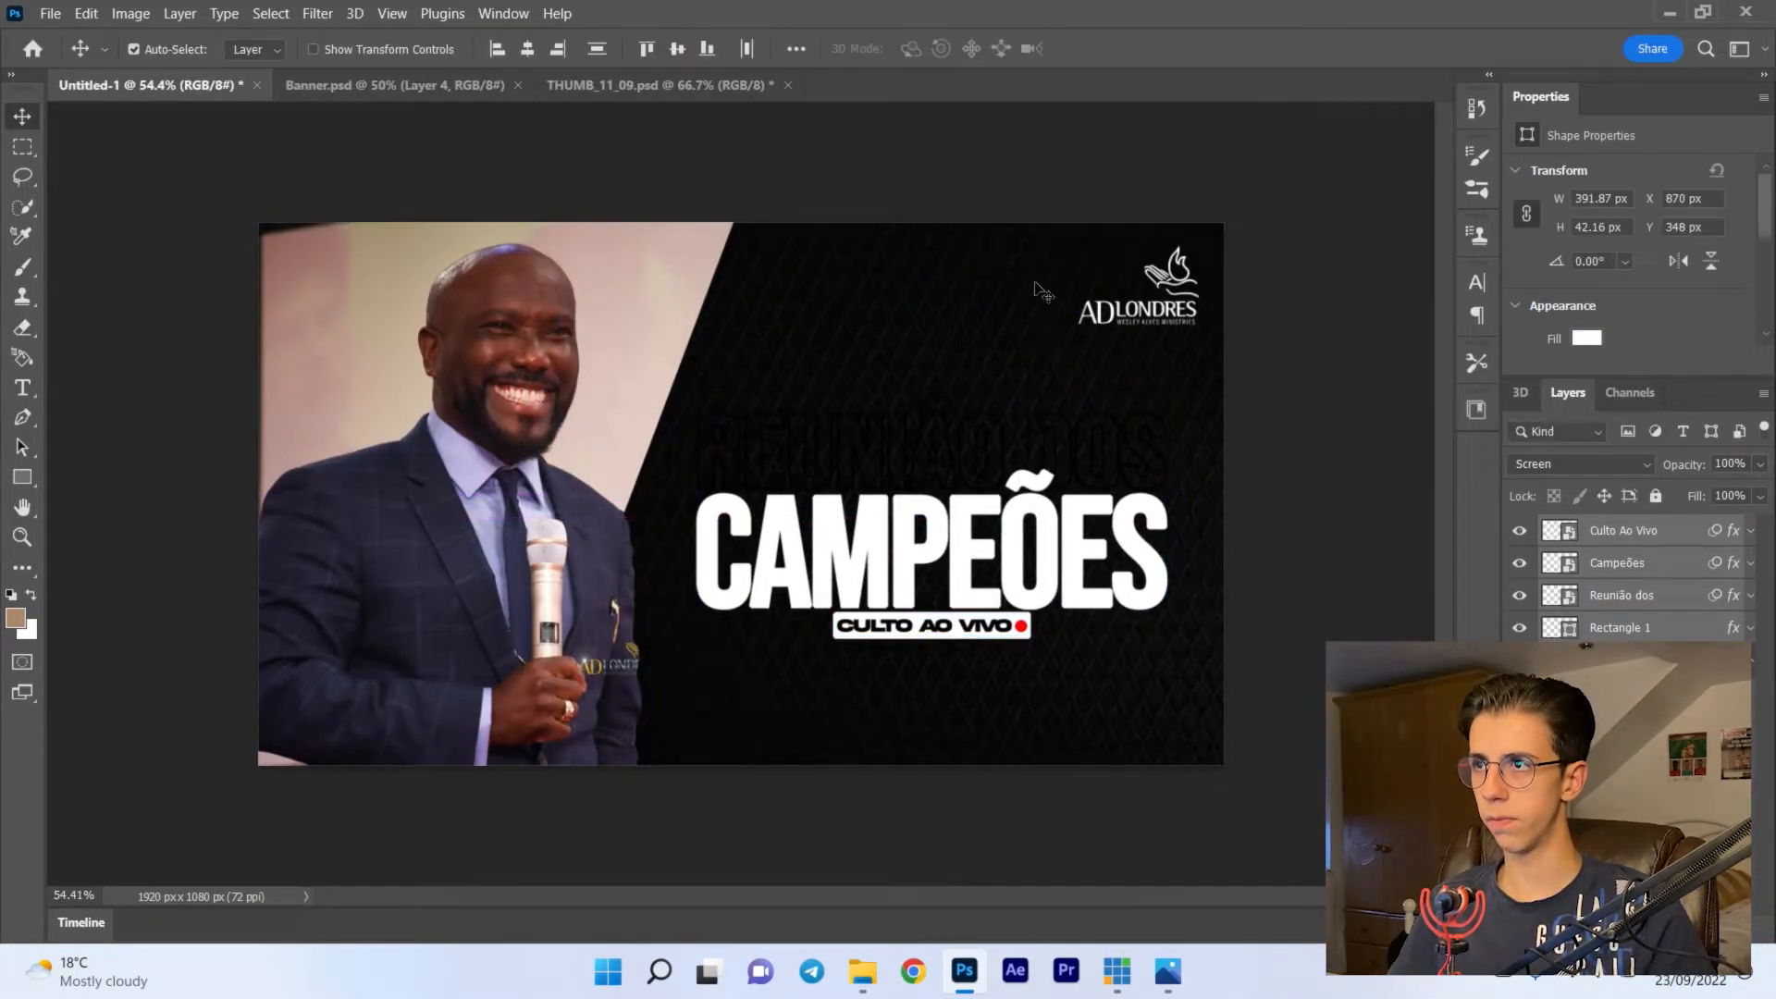
pyautogui.moveTo(956, 557); pyautogui.dragTo(955, 541)
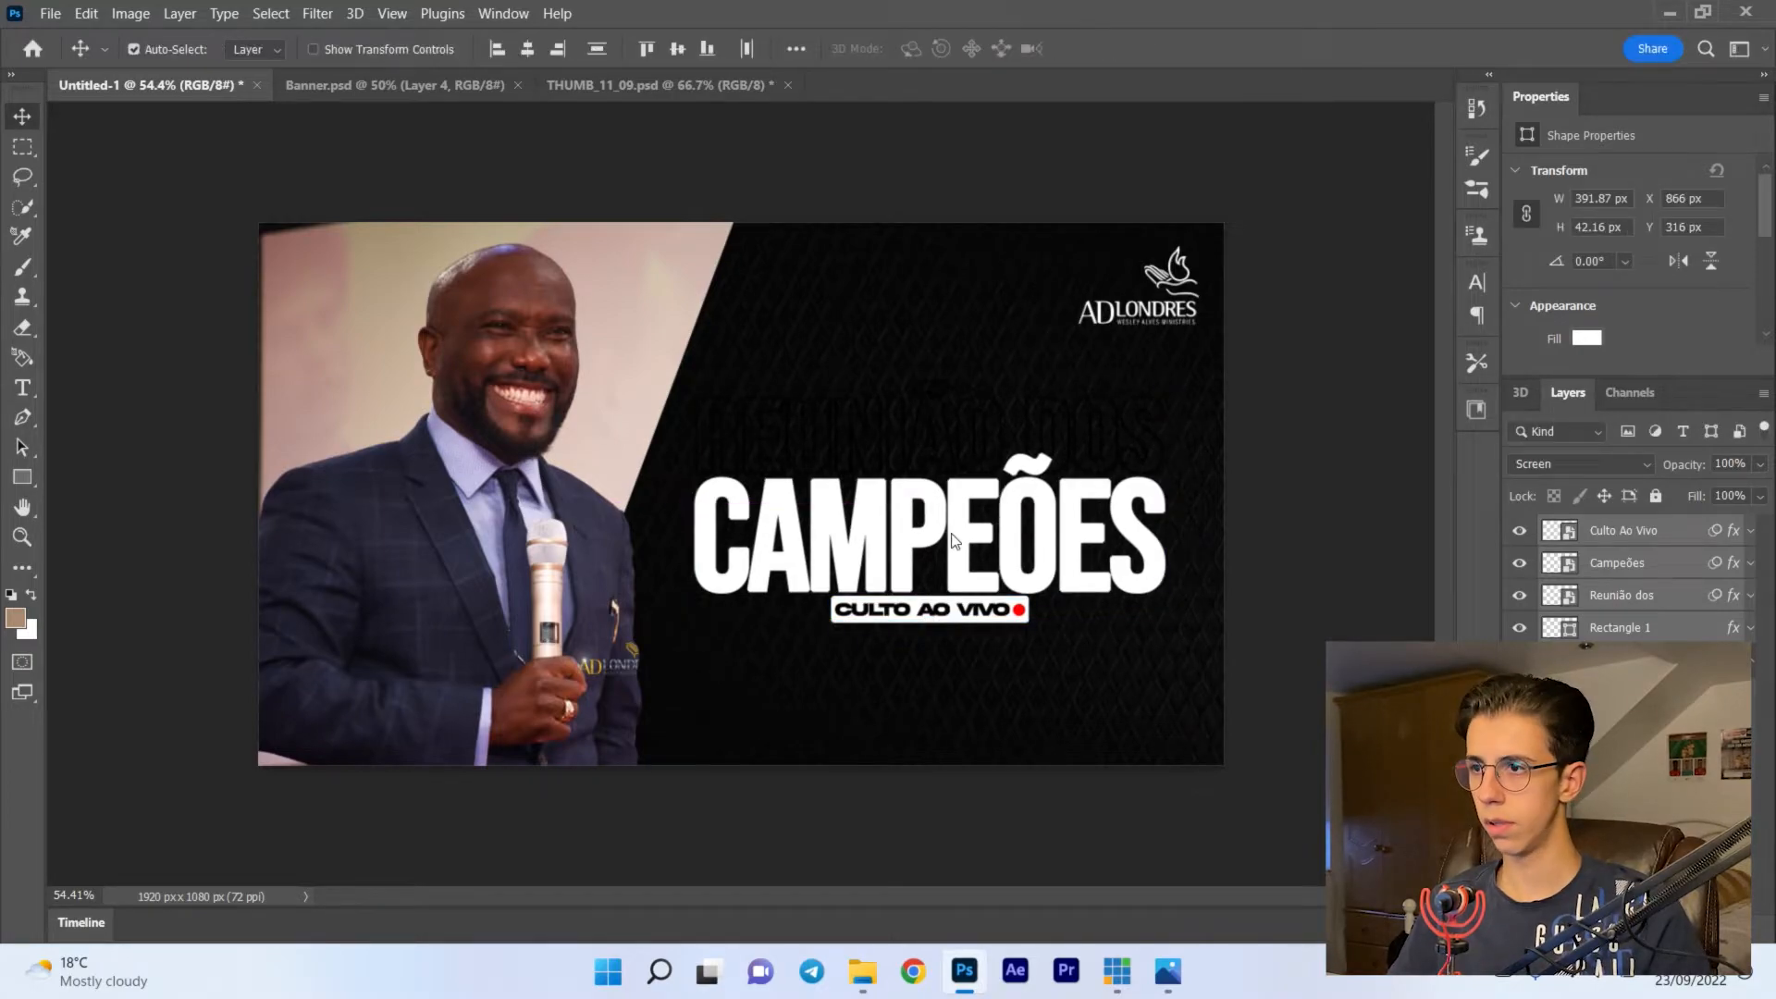
# - Change the Reunião dos layer's stroke to a linear gradient with a 91° angle and 150% scale
pyautogui.click(1670, 564)
pyautogui.doubleClick(1685, 596)
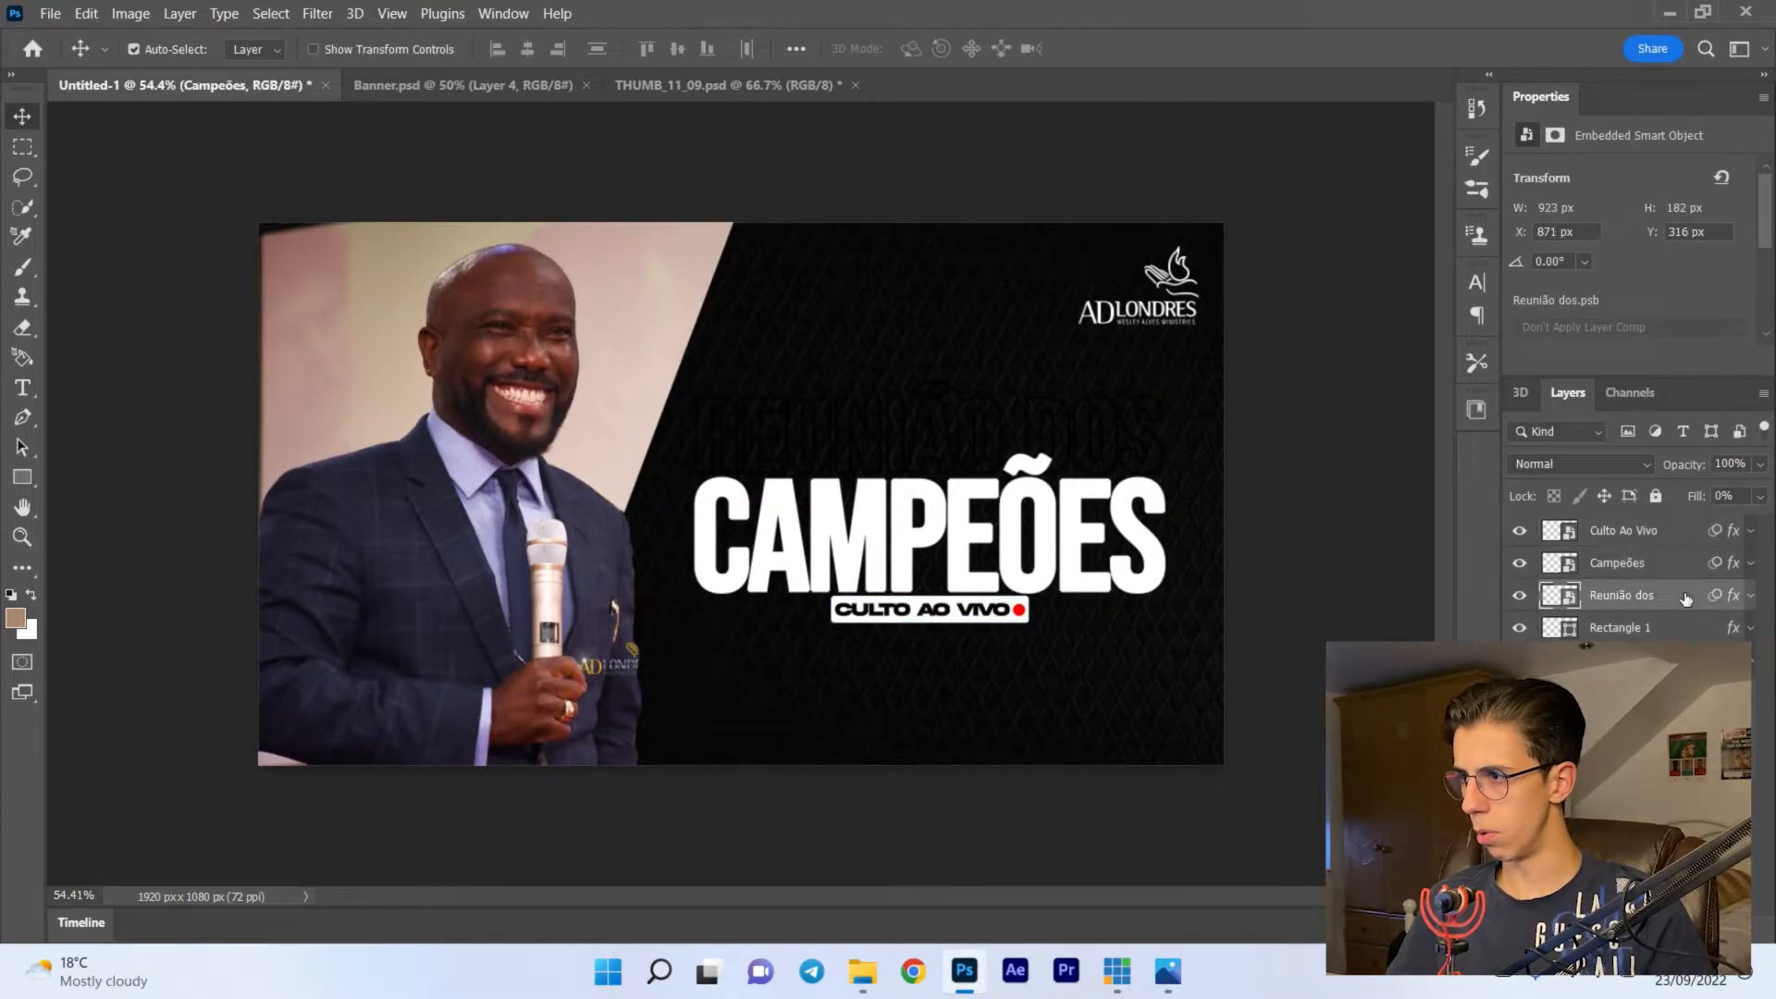
pyautogui.click(914, 162)
pyautogui.click(1286, 274)
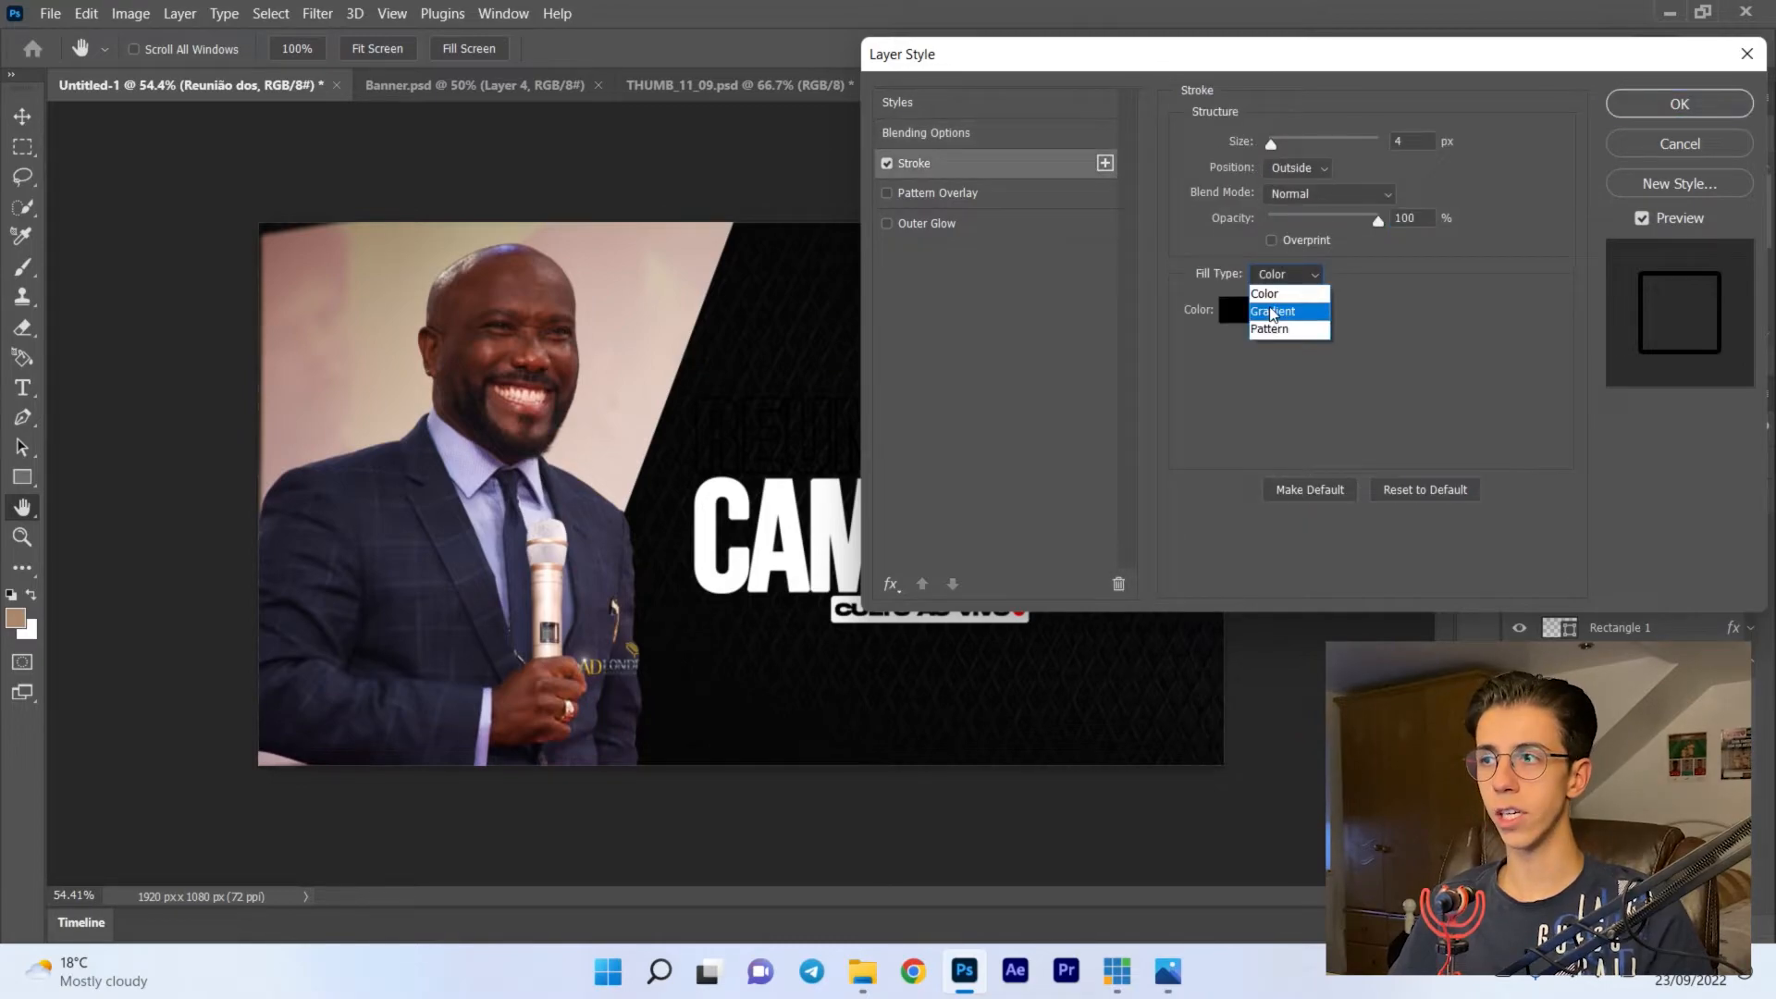
pyautogui.click(1272, 311)
pyautogui.click(1288, 312)
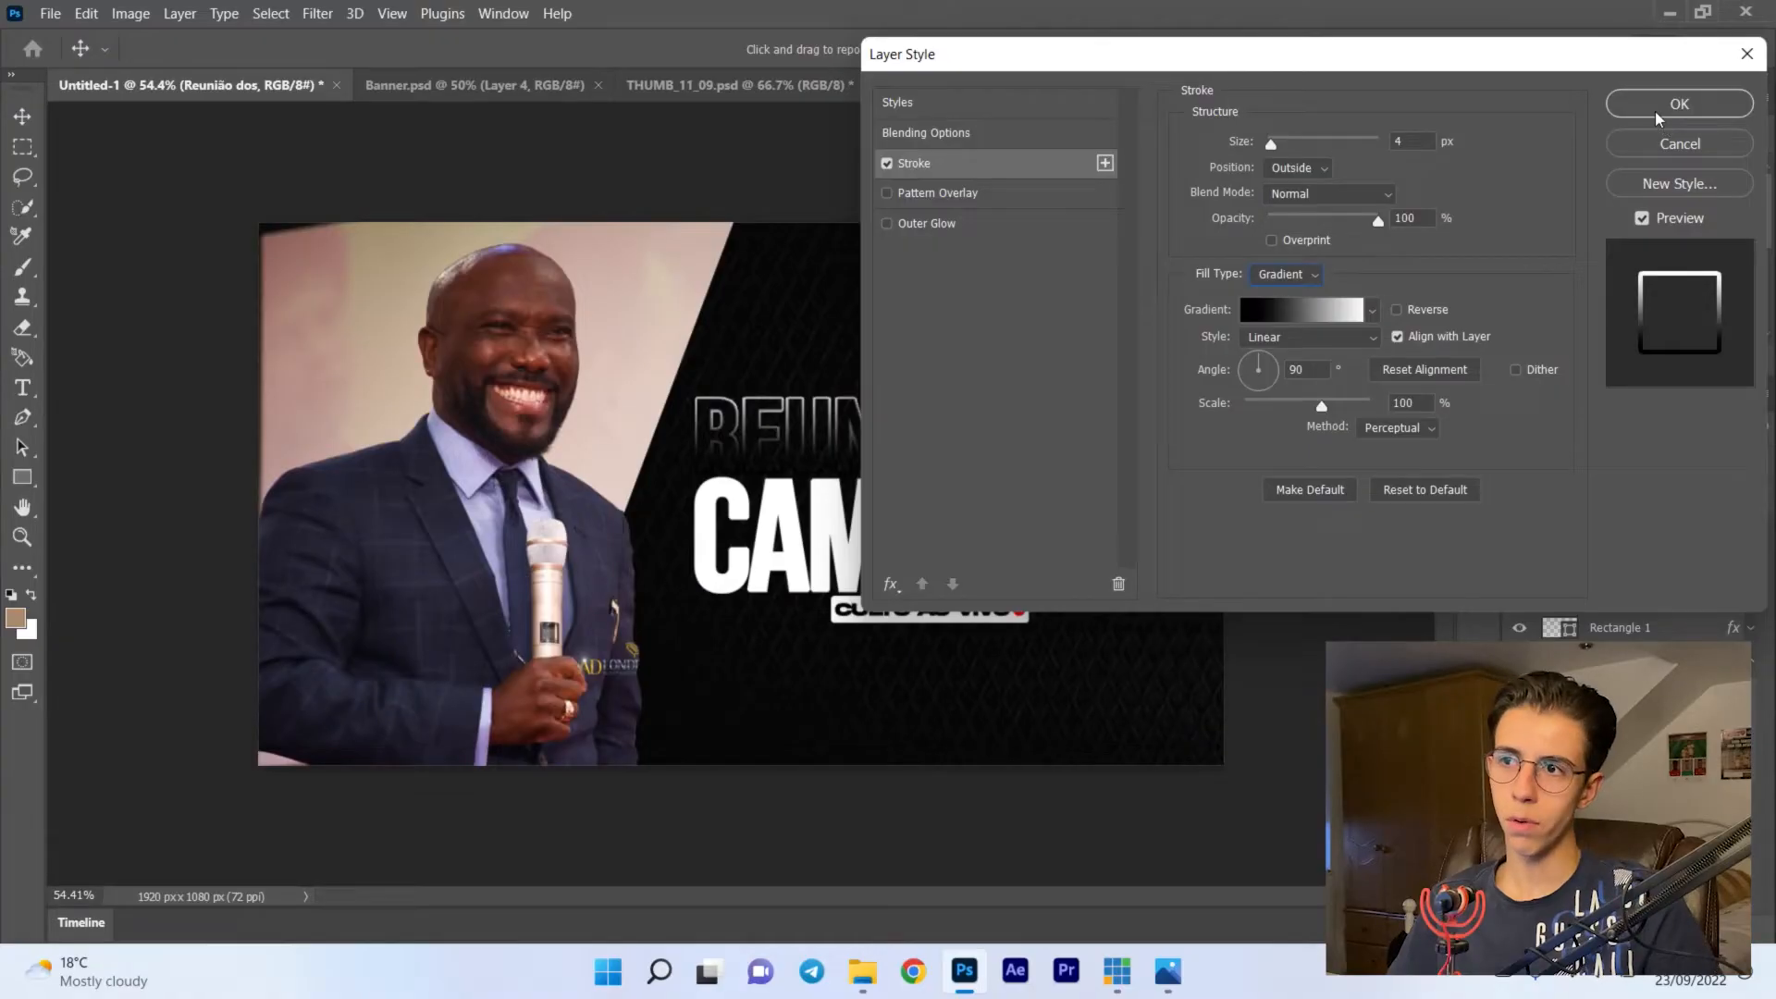
pyautogui.click(1581, 364)
pyautogui.moveTo(1583, 364); pyautogui.dragTo(1585, 351)
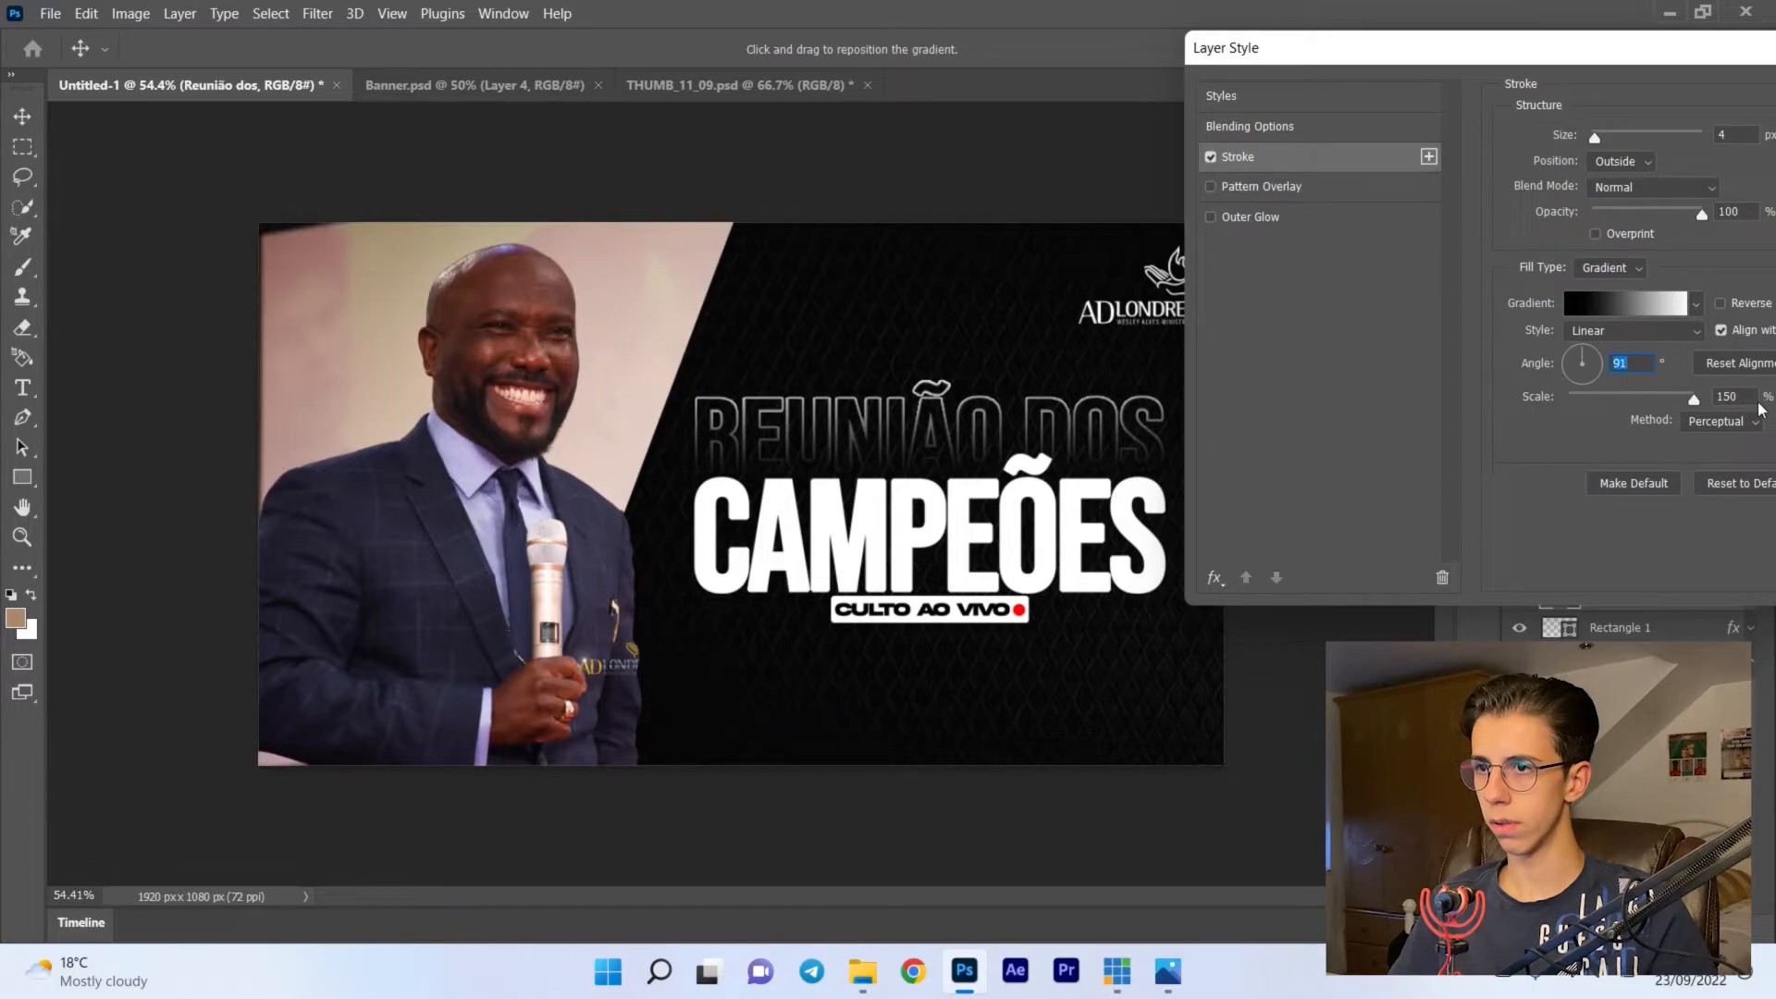
# - Try a 3 px stroke size on the Reunião dos text, set it back to 4 px and apply the layer style
pyautogui.moveTo(1581, 68); pyautogui.dragTo(1507, 67)
pyautogui.doubleClick(1655, 133)
pyautogui.write('3')
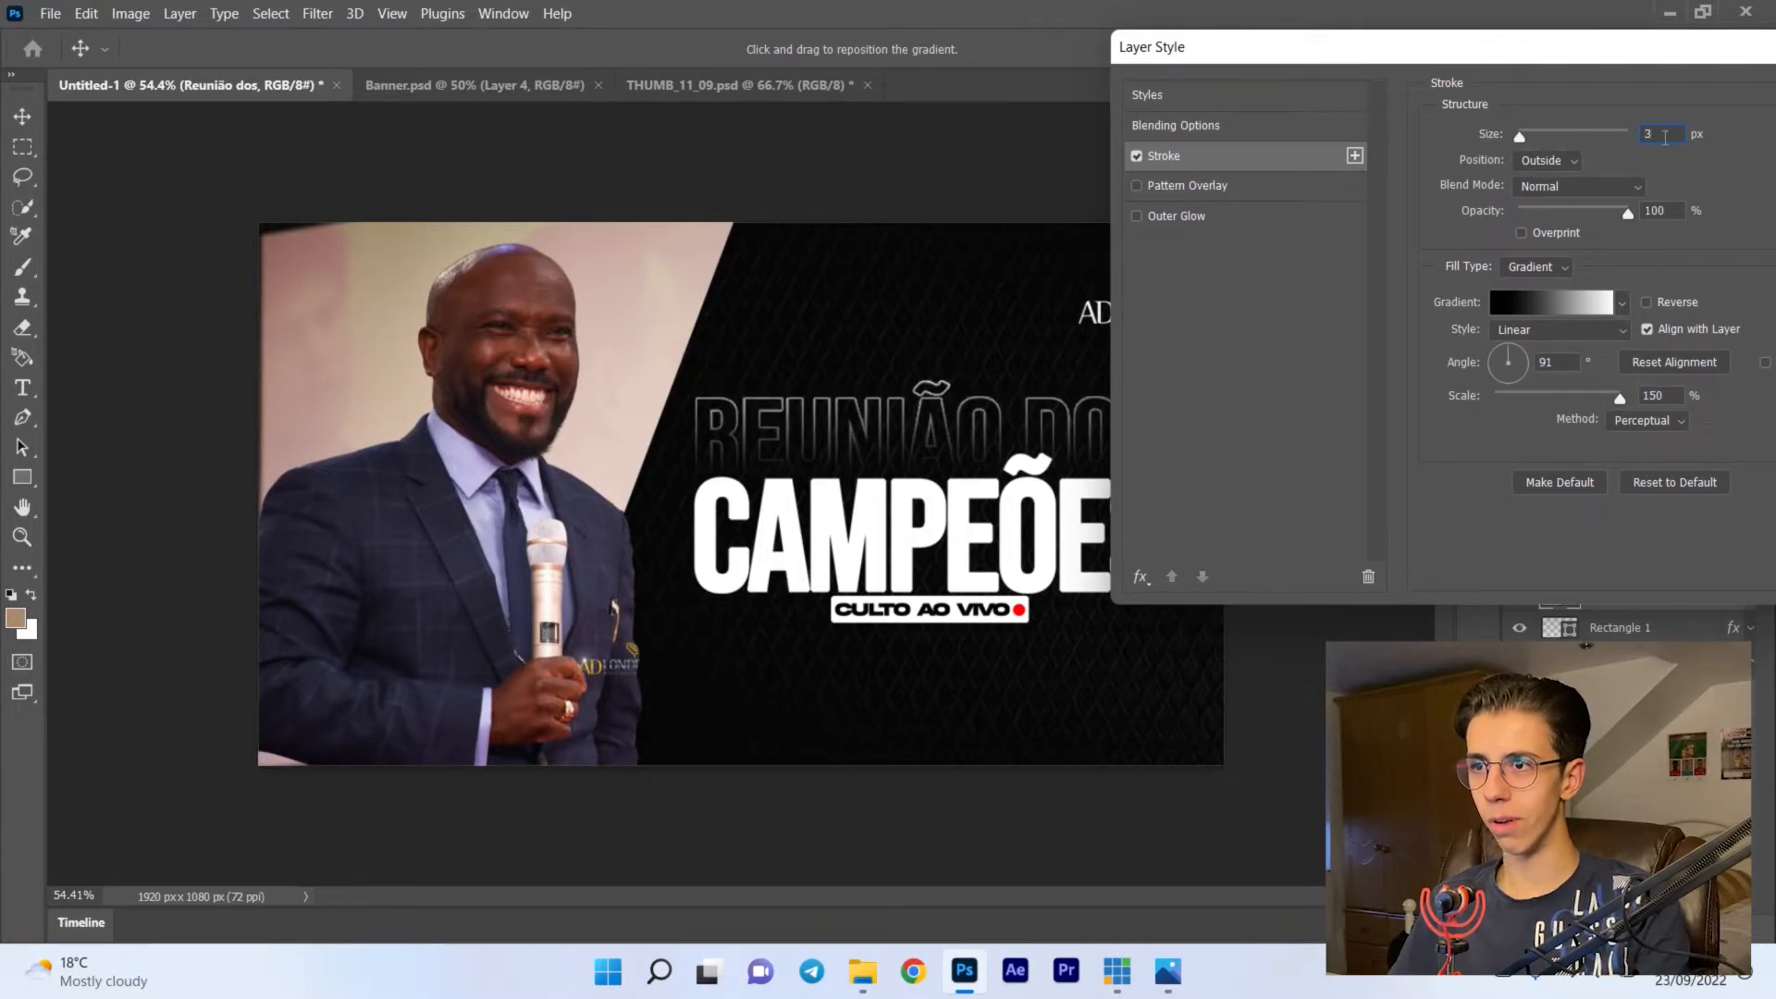
pyautogui.write('4')
pyautogui.moveTo(1597, 49); pyautogui.dragTo(1411, 46)
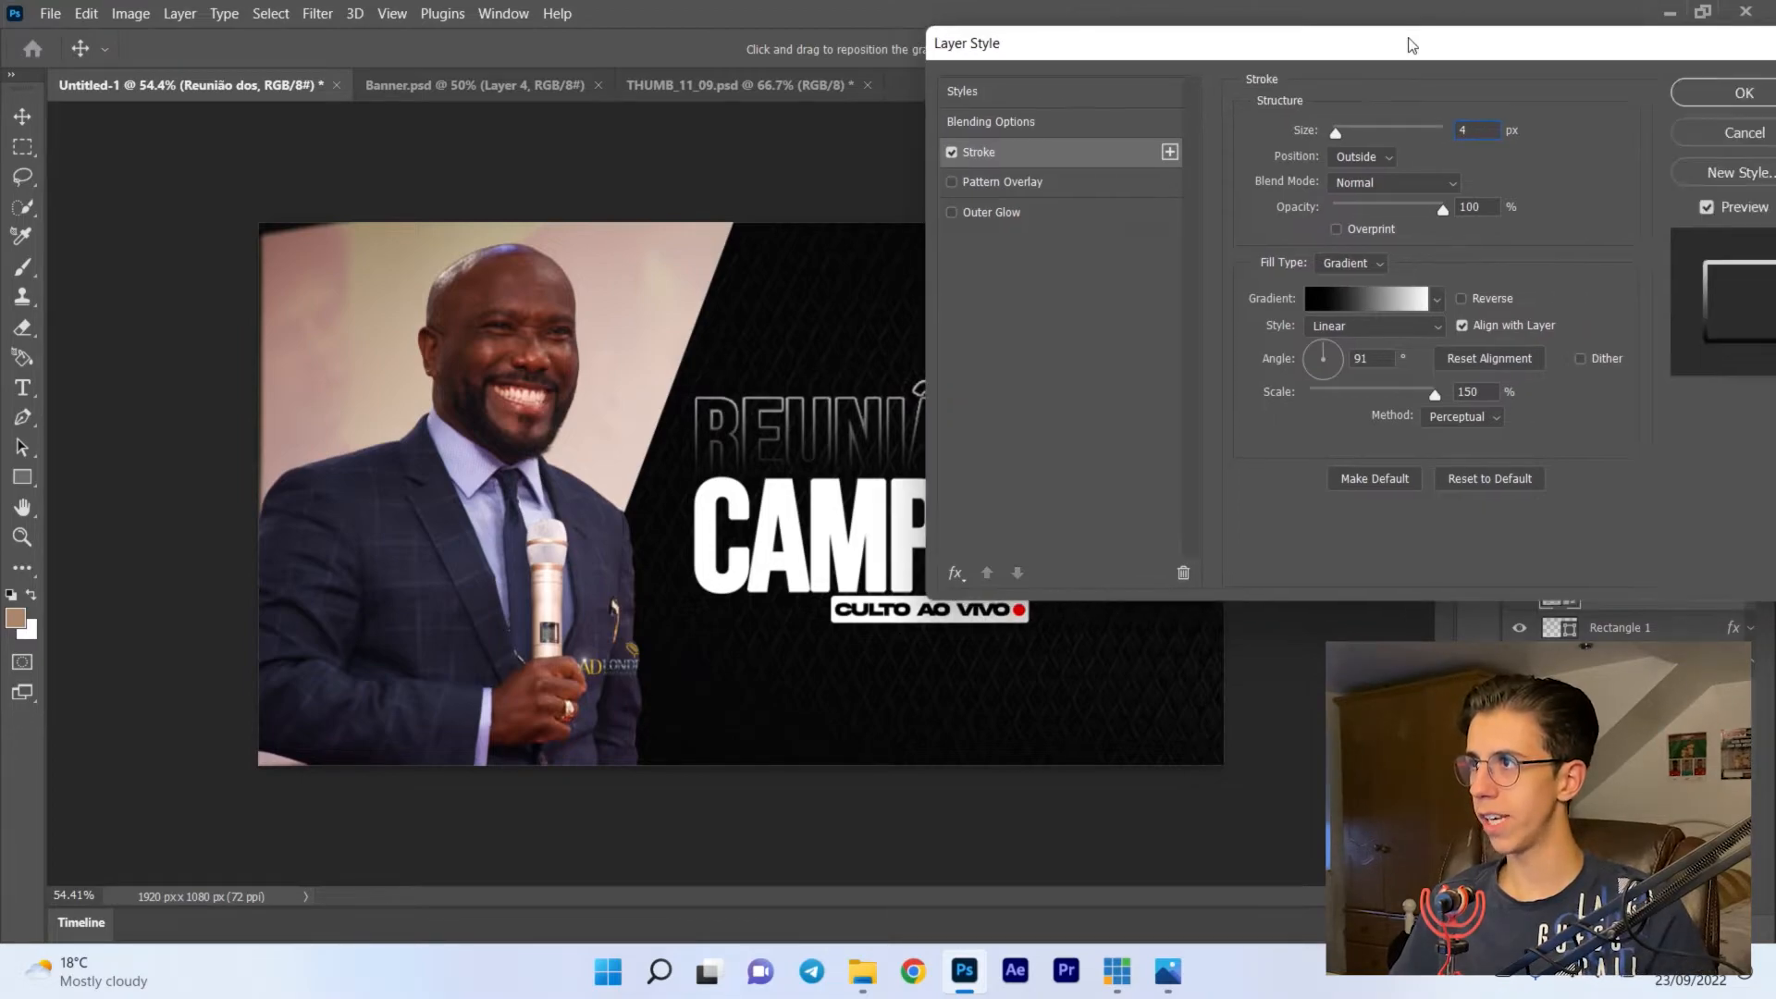
pyautogui.click(1700, 94)
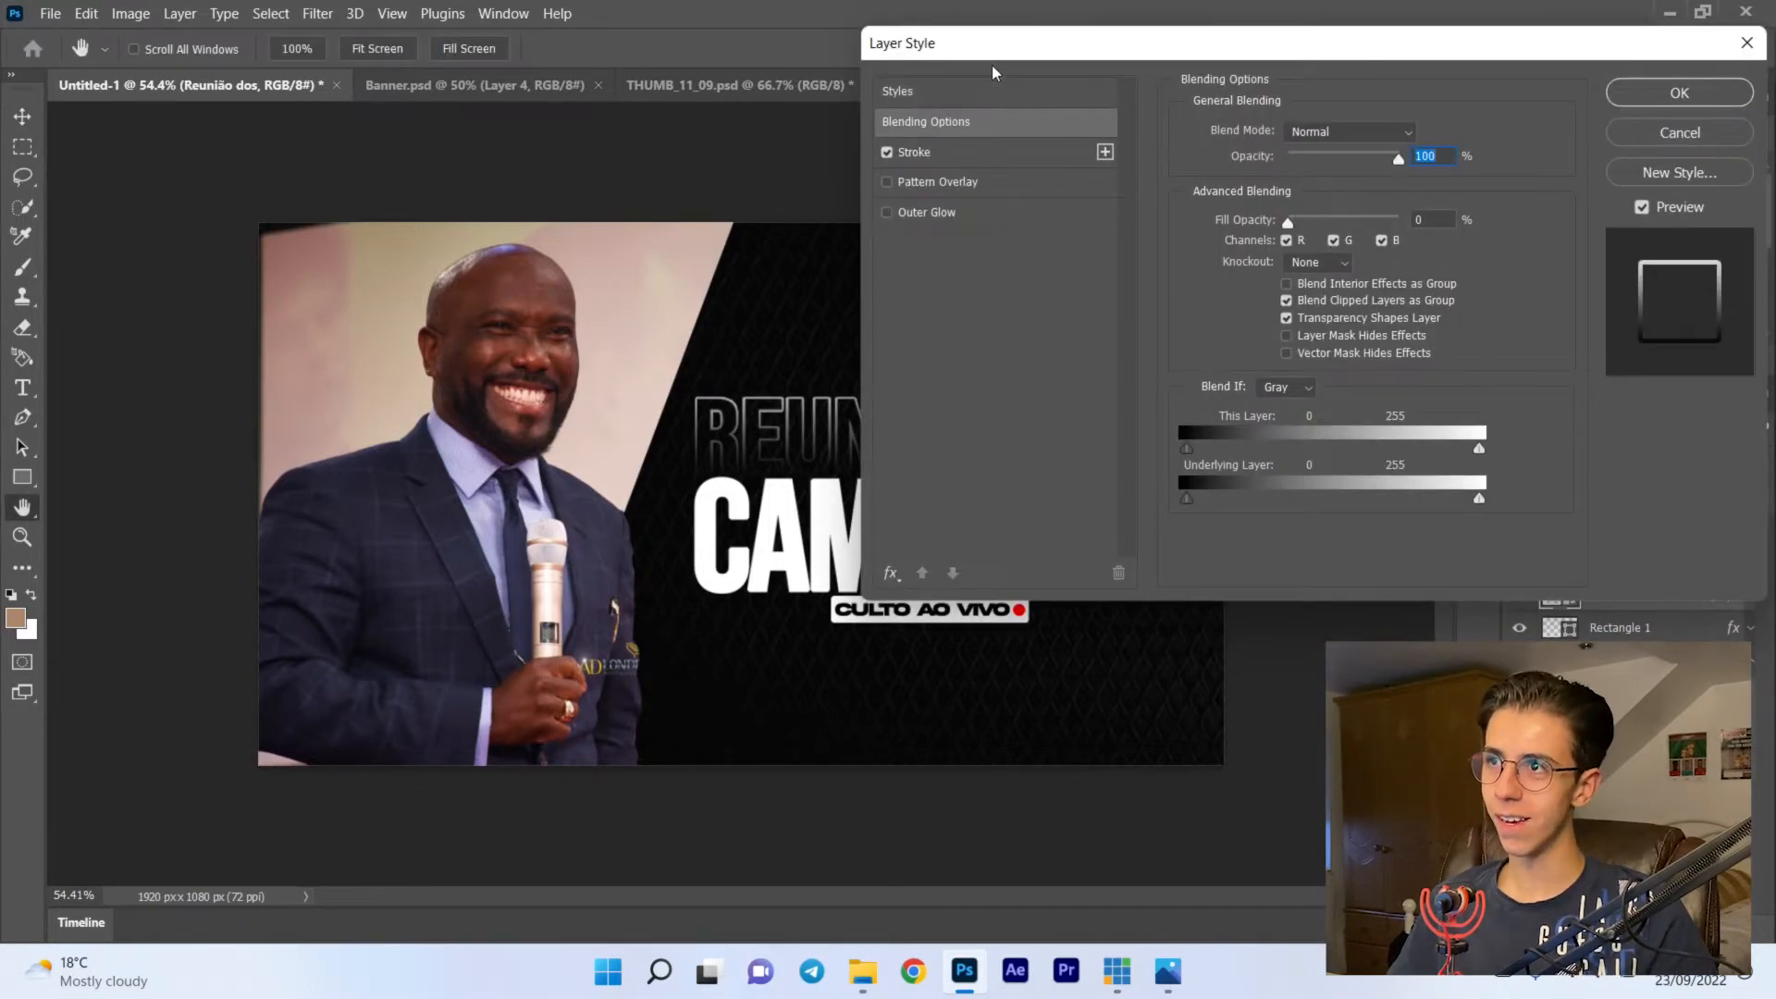
# - Apply a yellow-to-red gradient from the Oranges presets to the Reunião dos stroke
pyautogui.click(1736, 102)
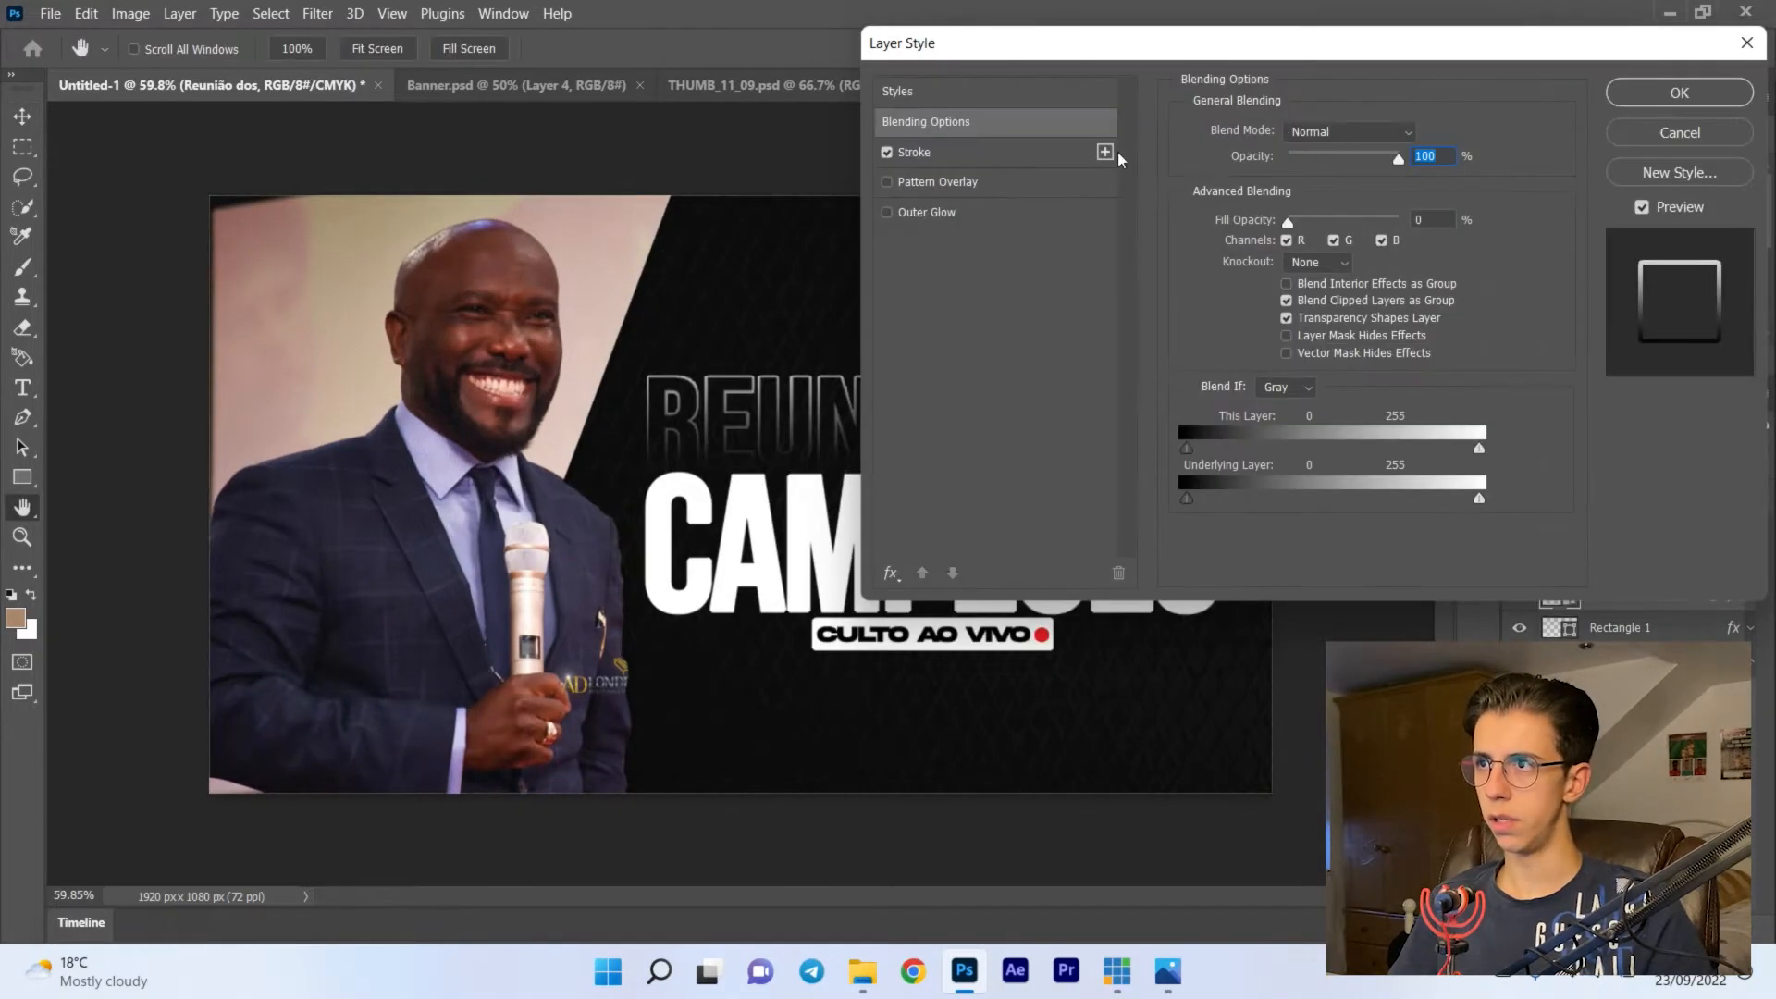
pyautogui.click(995, 151)
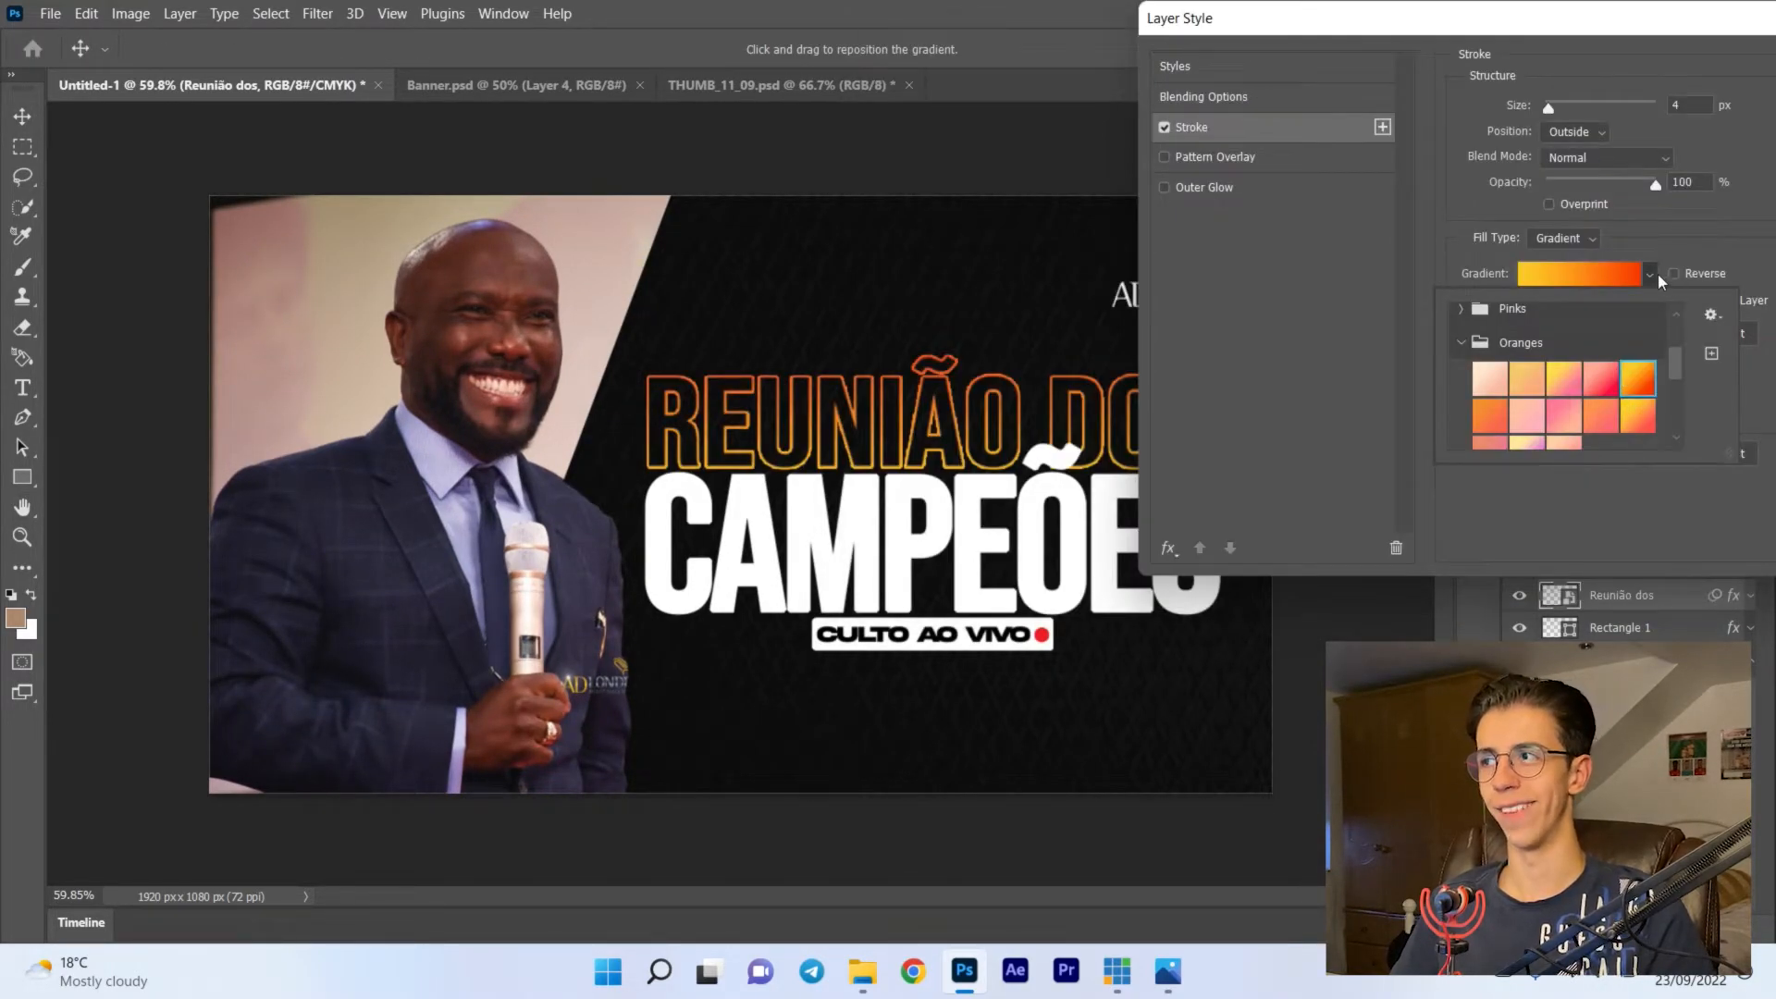
pyautogui.doubleClick(1537, 346)
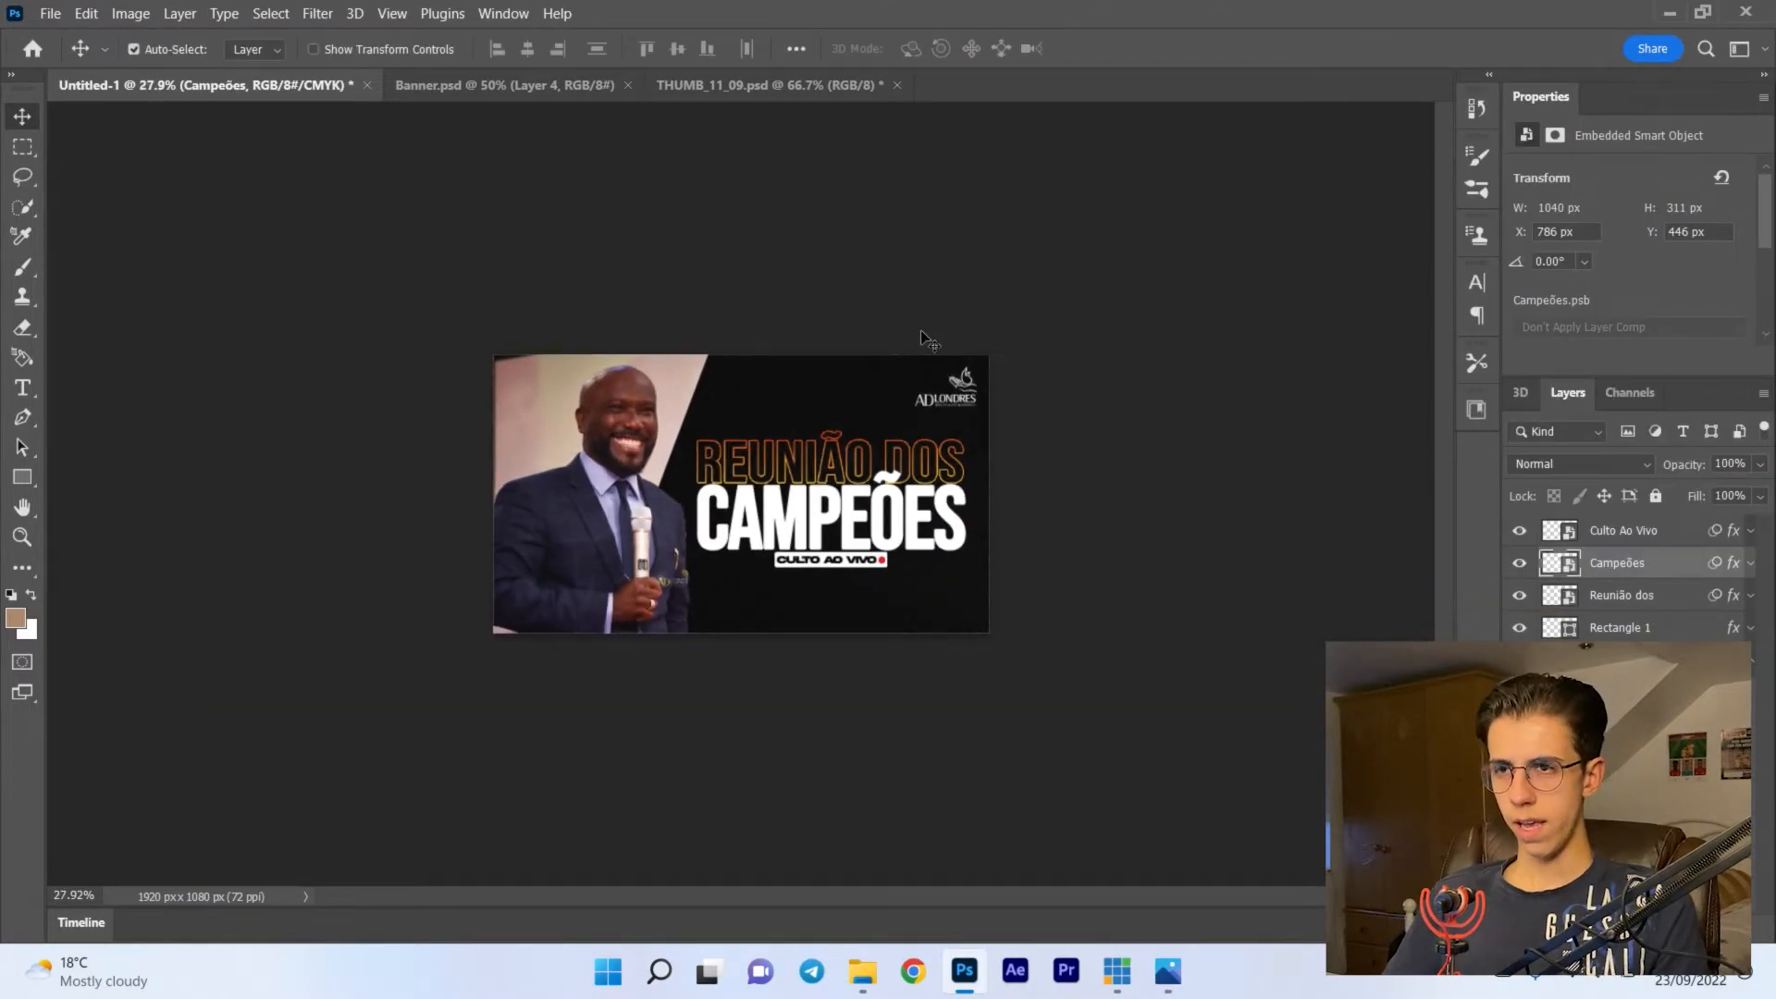
# - Move the logo slightly down to X 1627 px, Y 55 px, and select the Reunião dos layer
pyautogui.scroll(2, 928, 340)
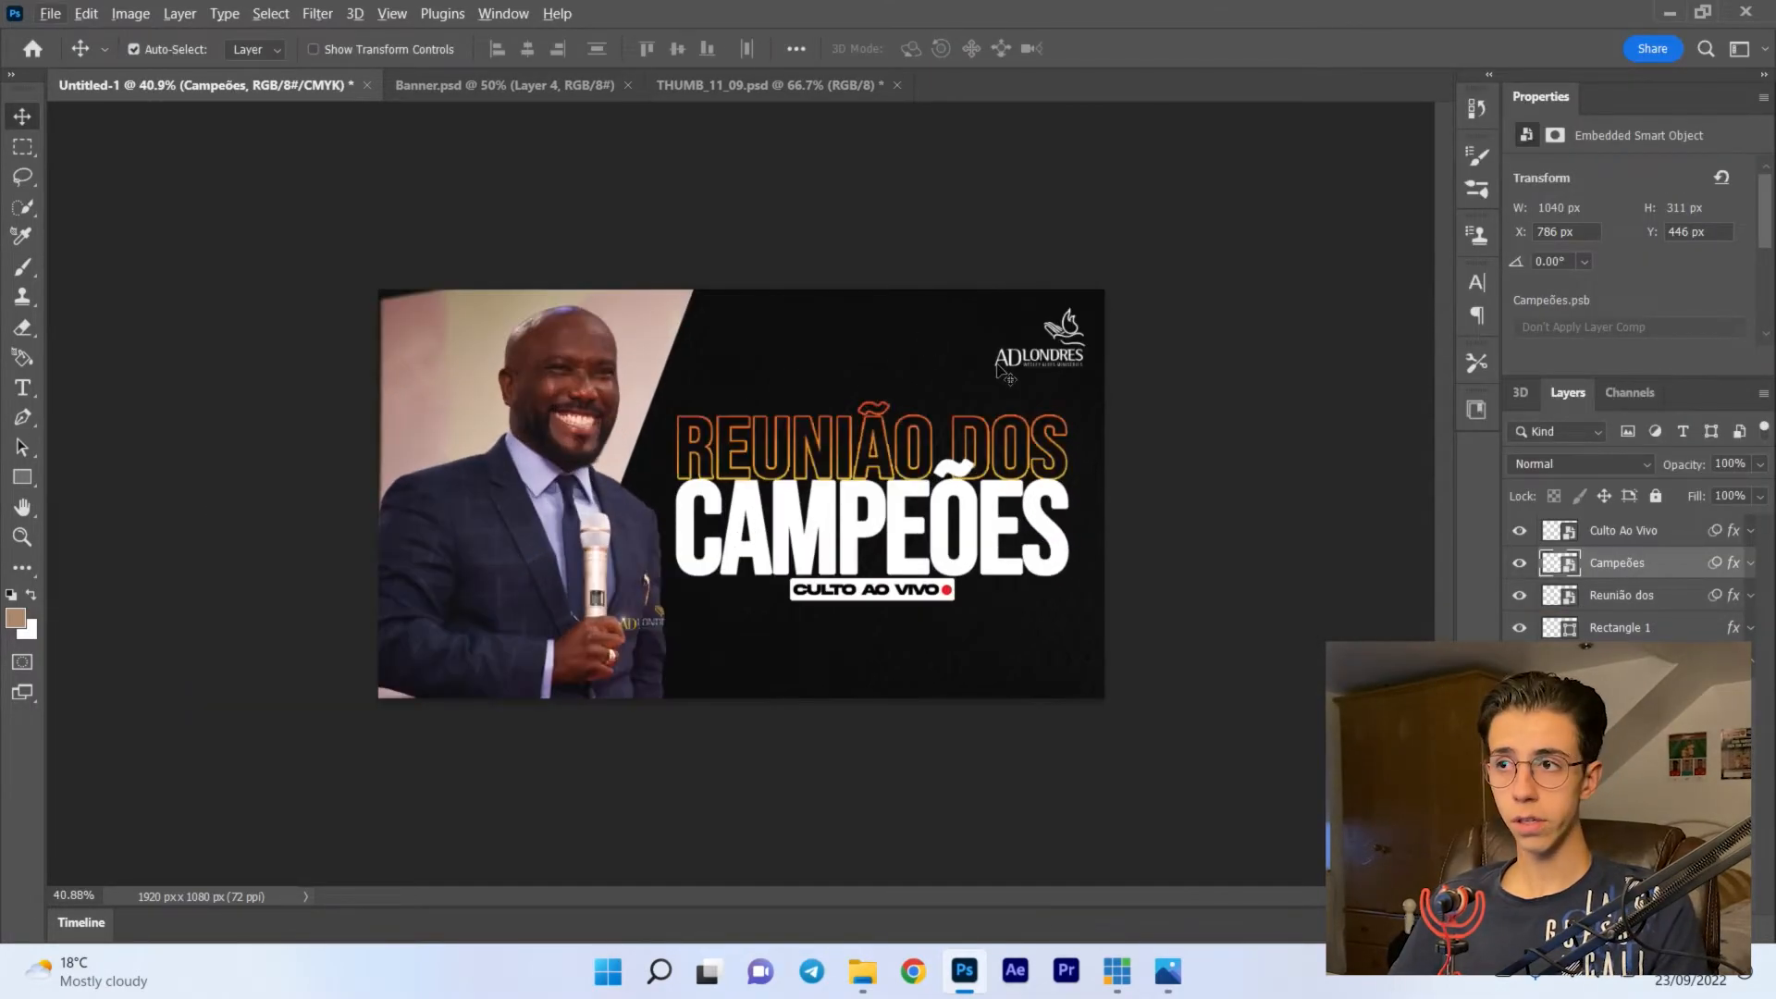
pyautogui.moveTo(1075, 371); pyautogui.dragTo(1075, 375)
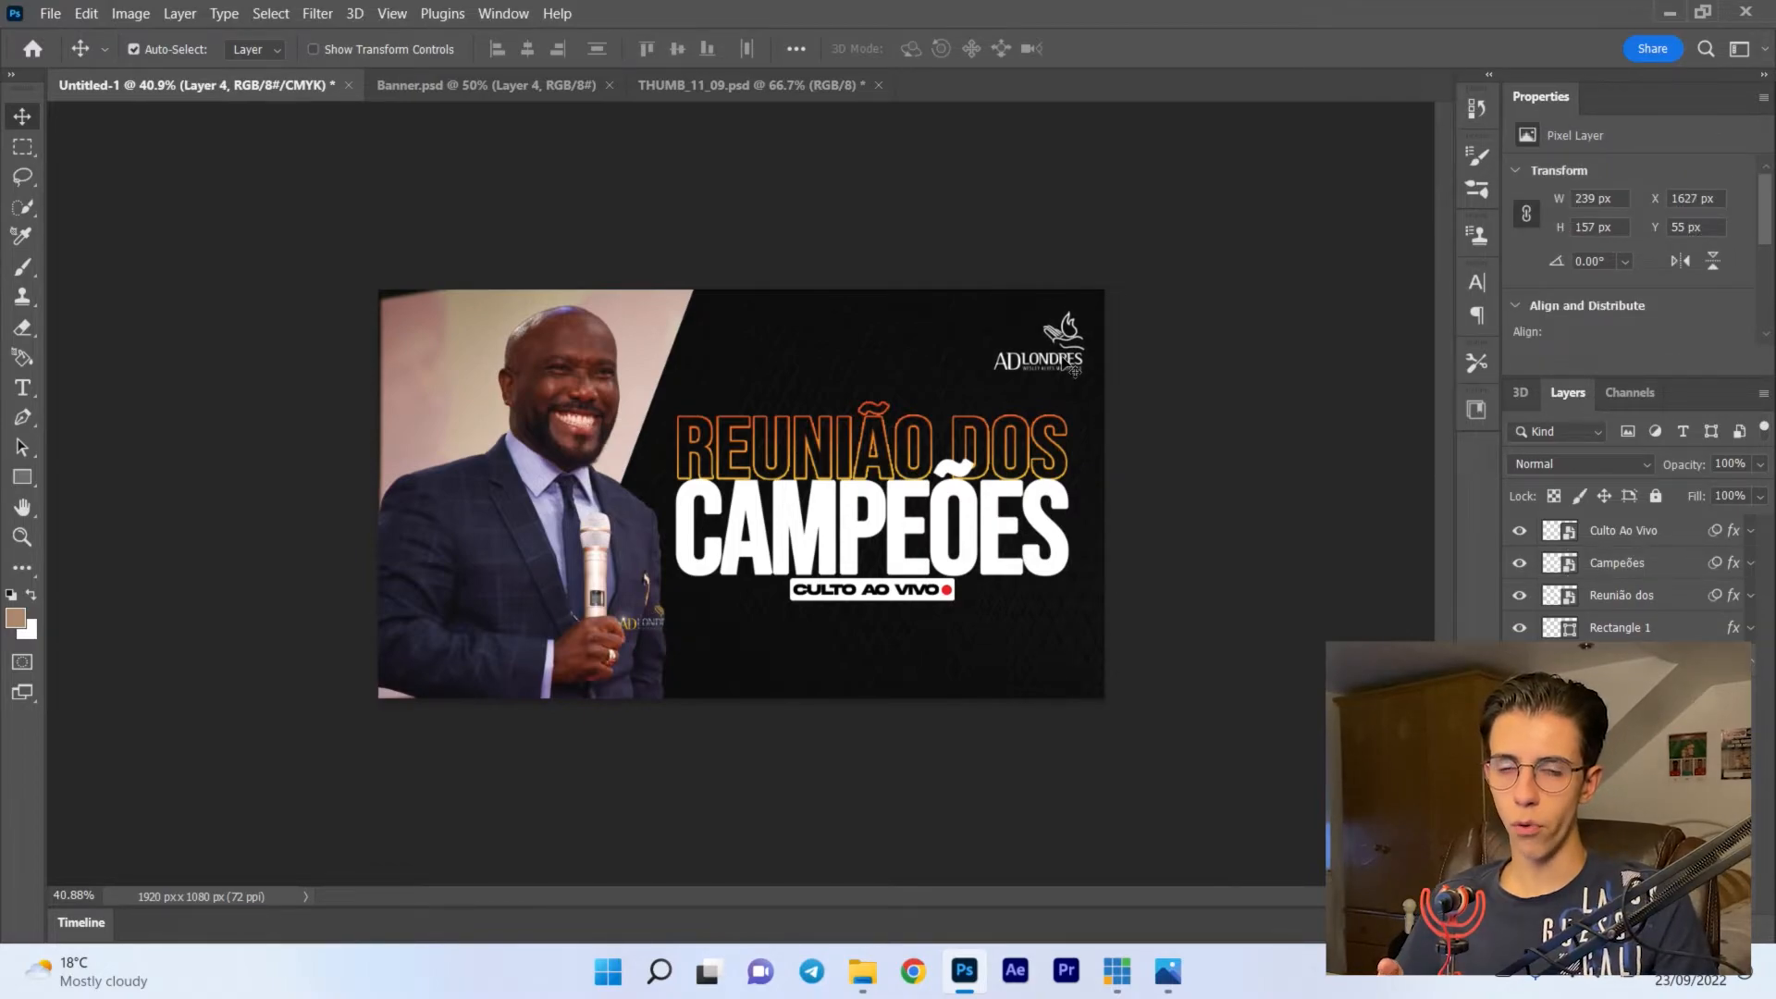
pyautogui.click(1664, 579)
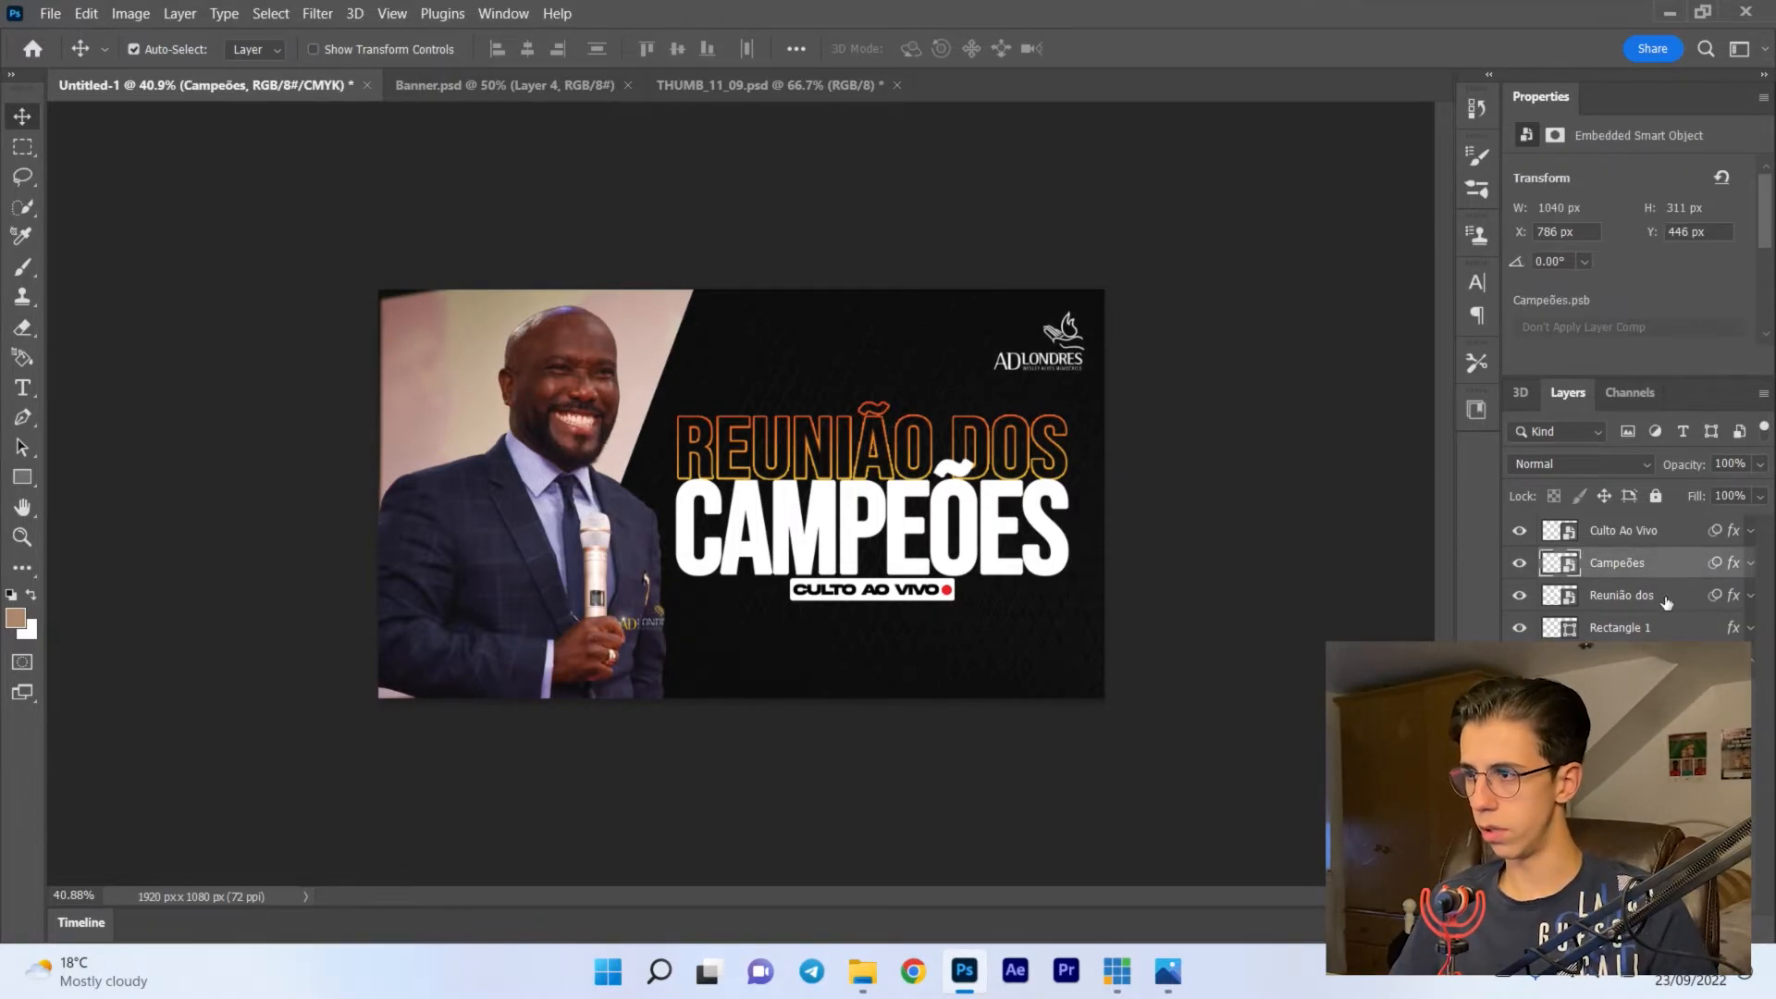
pyautogui.click(1665, 599)
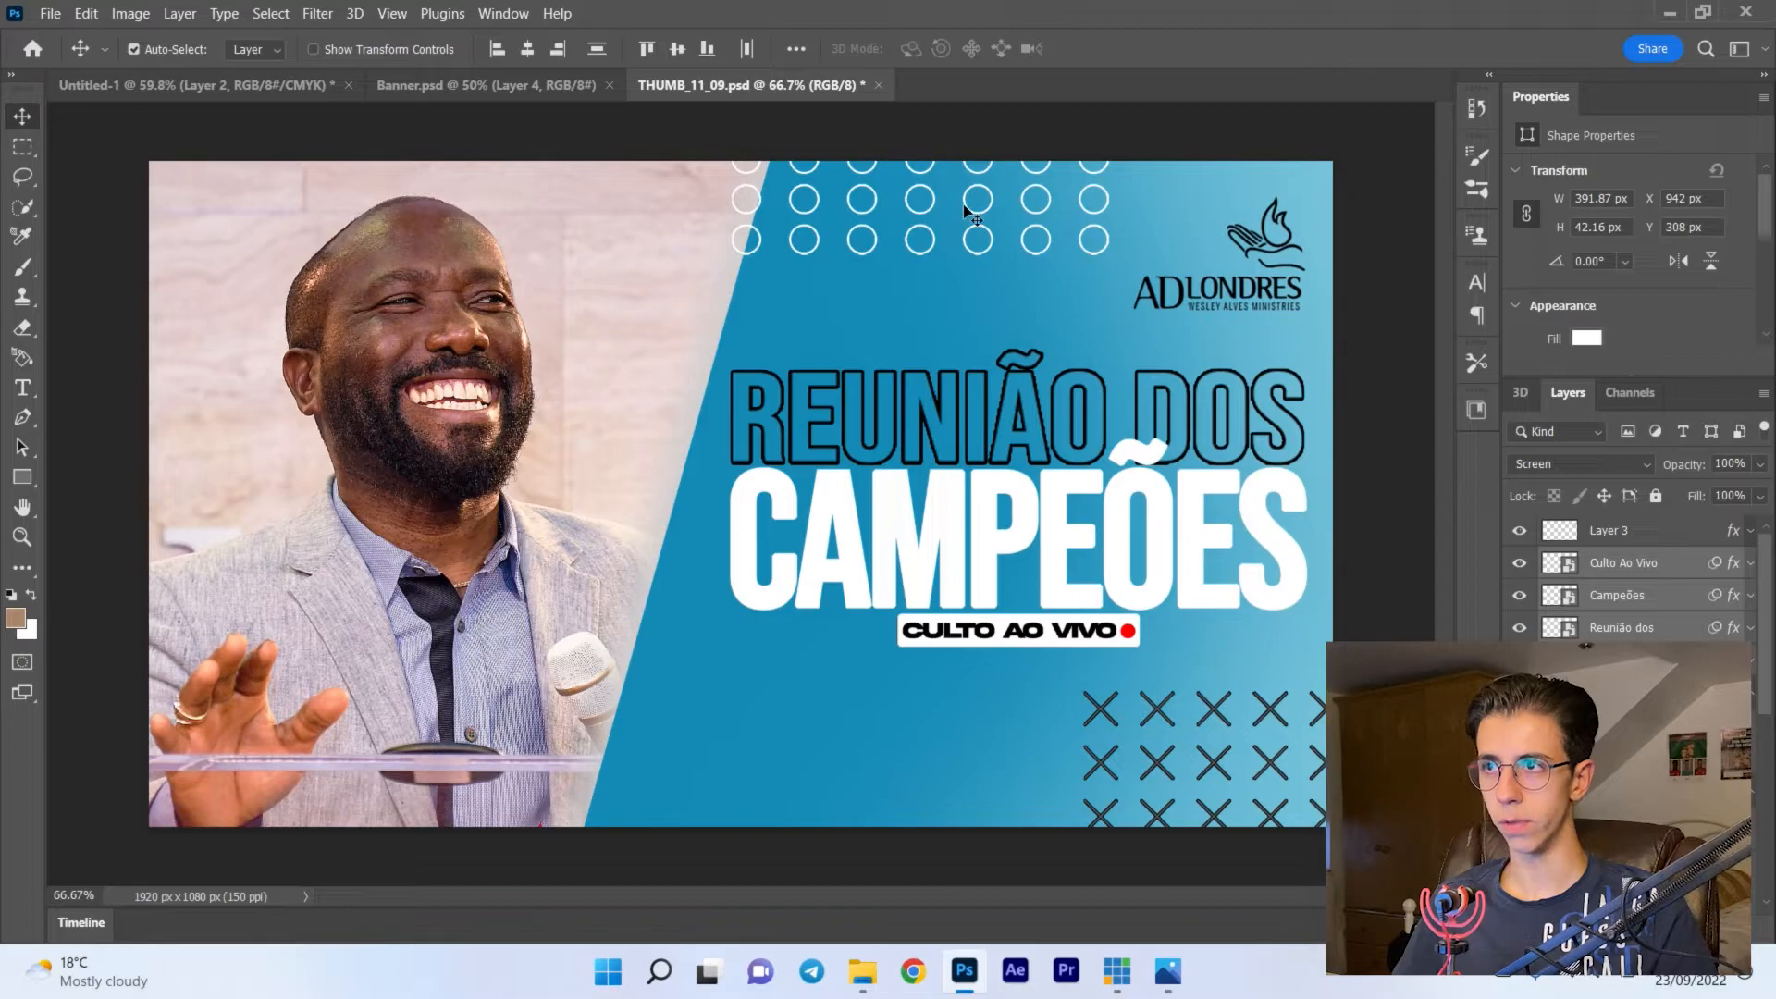
# - Copy the dots layer from THUMB_11_09.psd into Untitled-1 and start transforming it
pyautogui.click(980, 222)
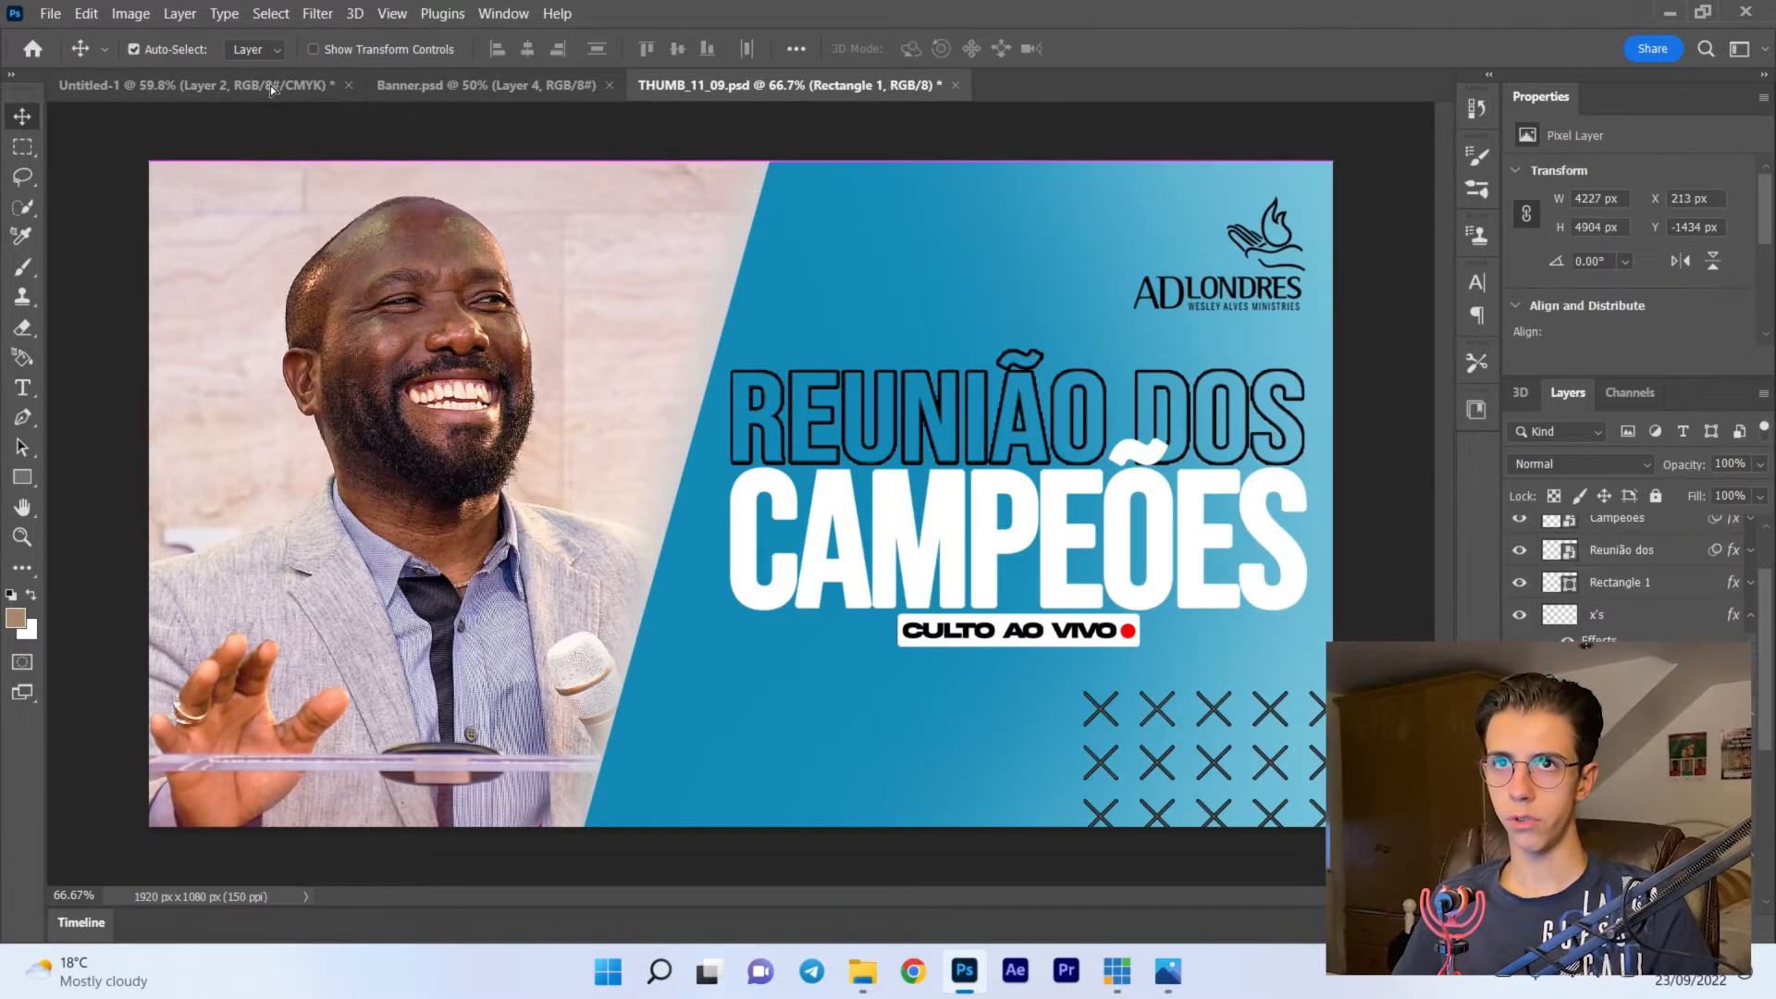
pyautogui.click(270, 85)
pyautogui.hotkey('ctrl', 'v')
pyautogui.hotkey('ctrl', 't')
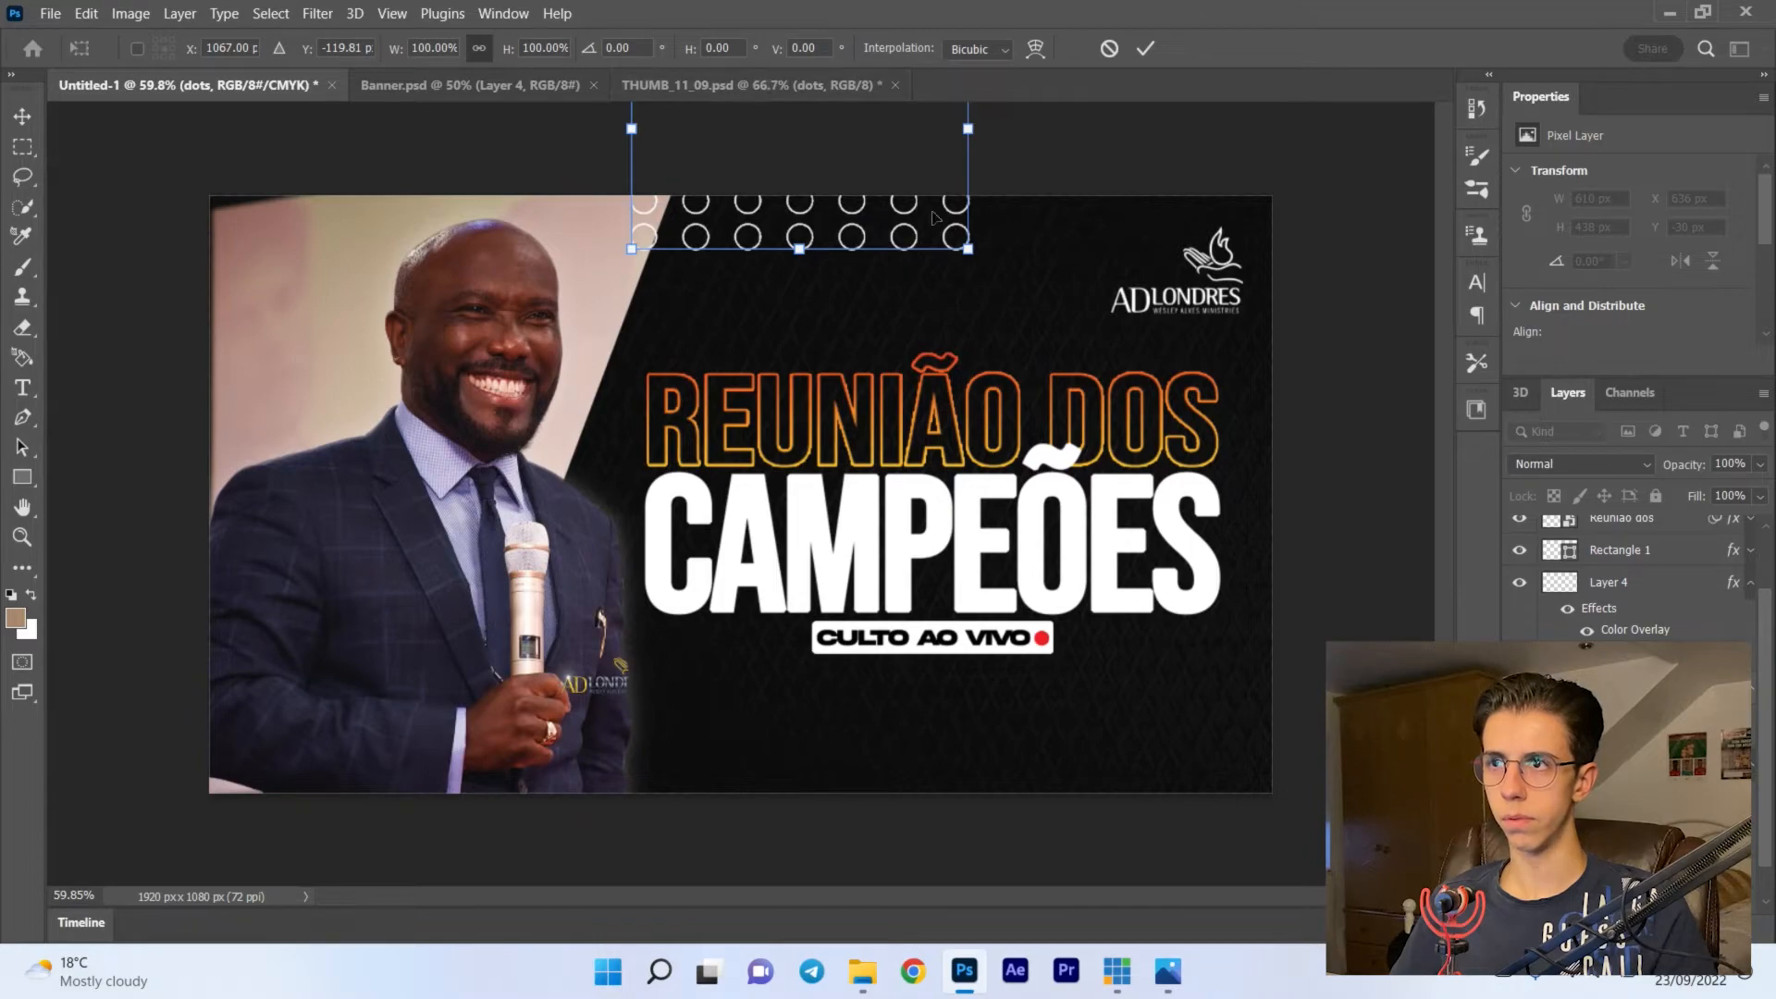
# - Scale the dots layer to 476 x 342 px and position it along the canvas's upper edge at X 722 px, Y -224 px
pyautogui.moveTo(969, 249); pyautogui.dragTo(897, 198)
pyautogui.moveTo(877, 189); pyautogui.dragTo(852, 231)
pyautogui.press('Return')
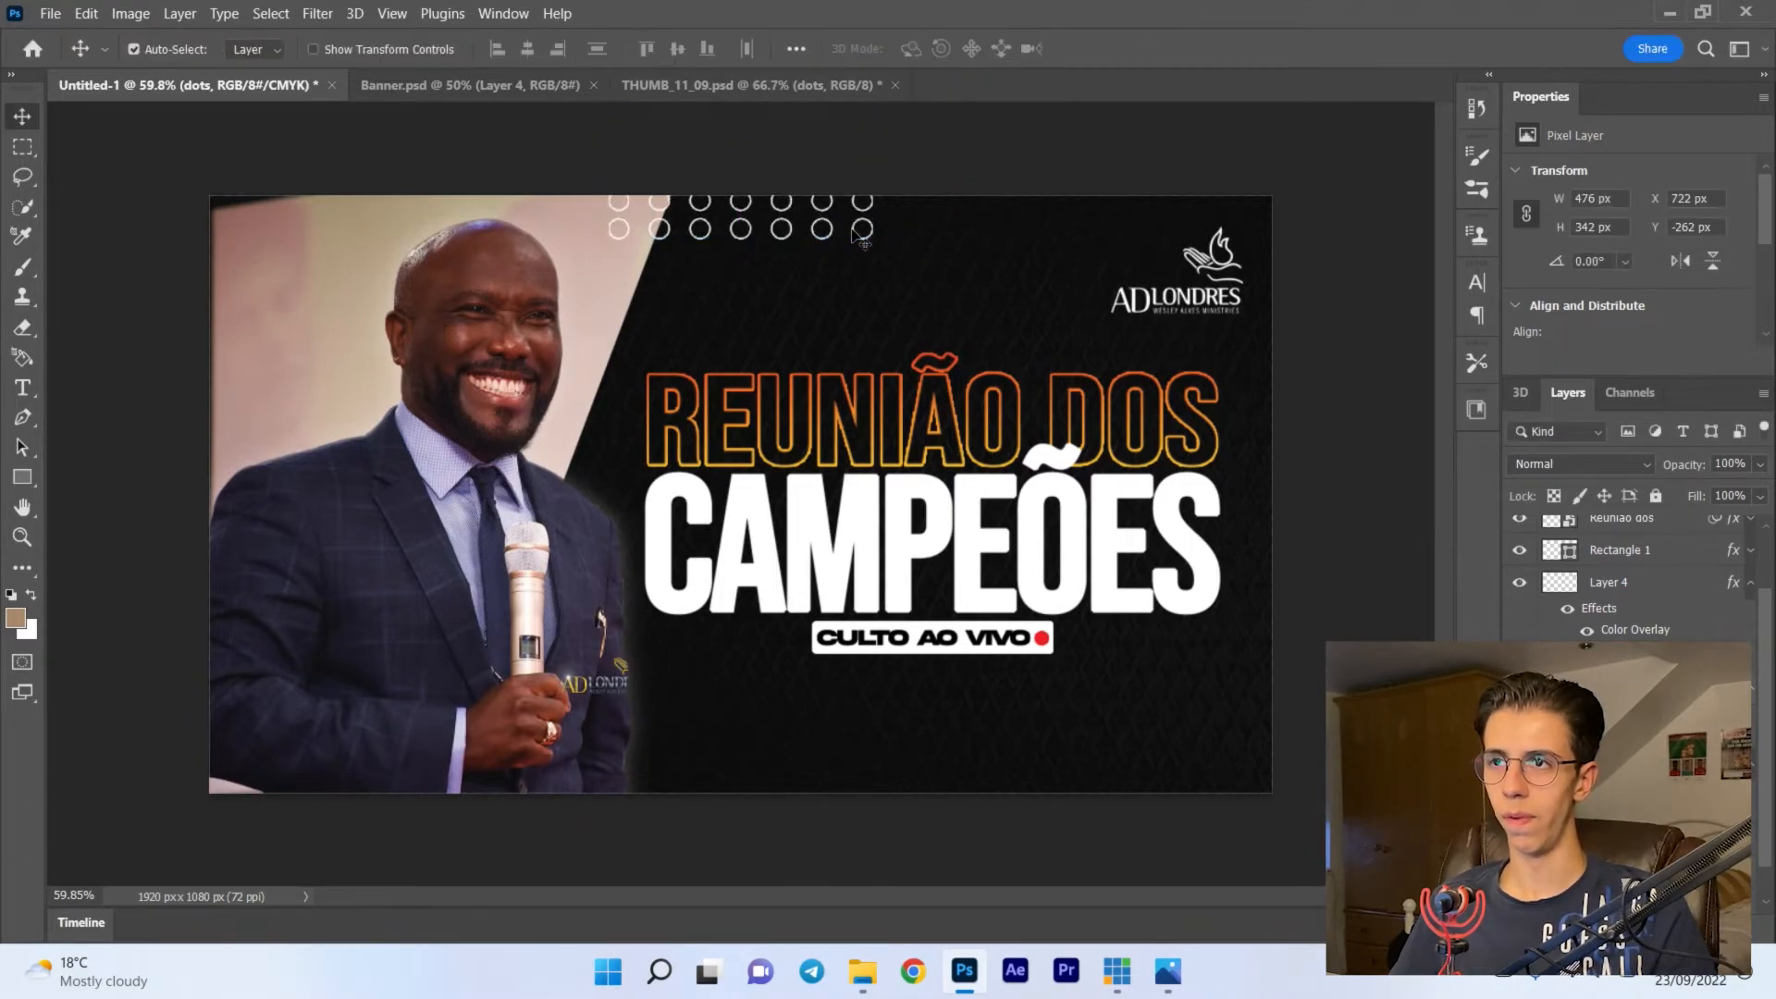
pyautogui.press('Down')
pyautogui.press('Down')
pyautogui.press('Down')
pyautogui.press('Down')
pyautogui.press('Down')
pyautogui.press('Down')
pyautogui.press('Down')
pyautogui.press('Down')
pyautogui.press('Down')
pyautogui.press('Down')
pyautogui.press('Down')
pyautogui.press('Down')
pyautogui.press('Down')
pyautogui.press('Down')
pyautogui.press('Down')
pyautogui.press('Down')
pyautogui.press('Down')
pyautogui.press('Down')
pyautogui.press('Down')
pyautogui.press('Down')
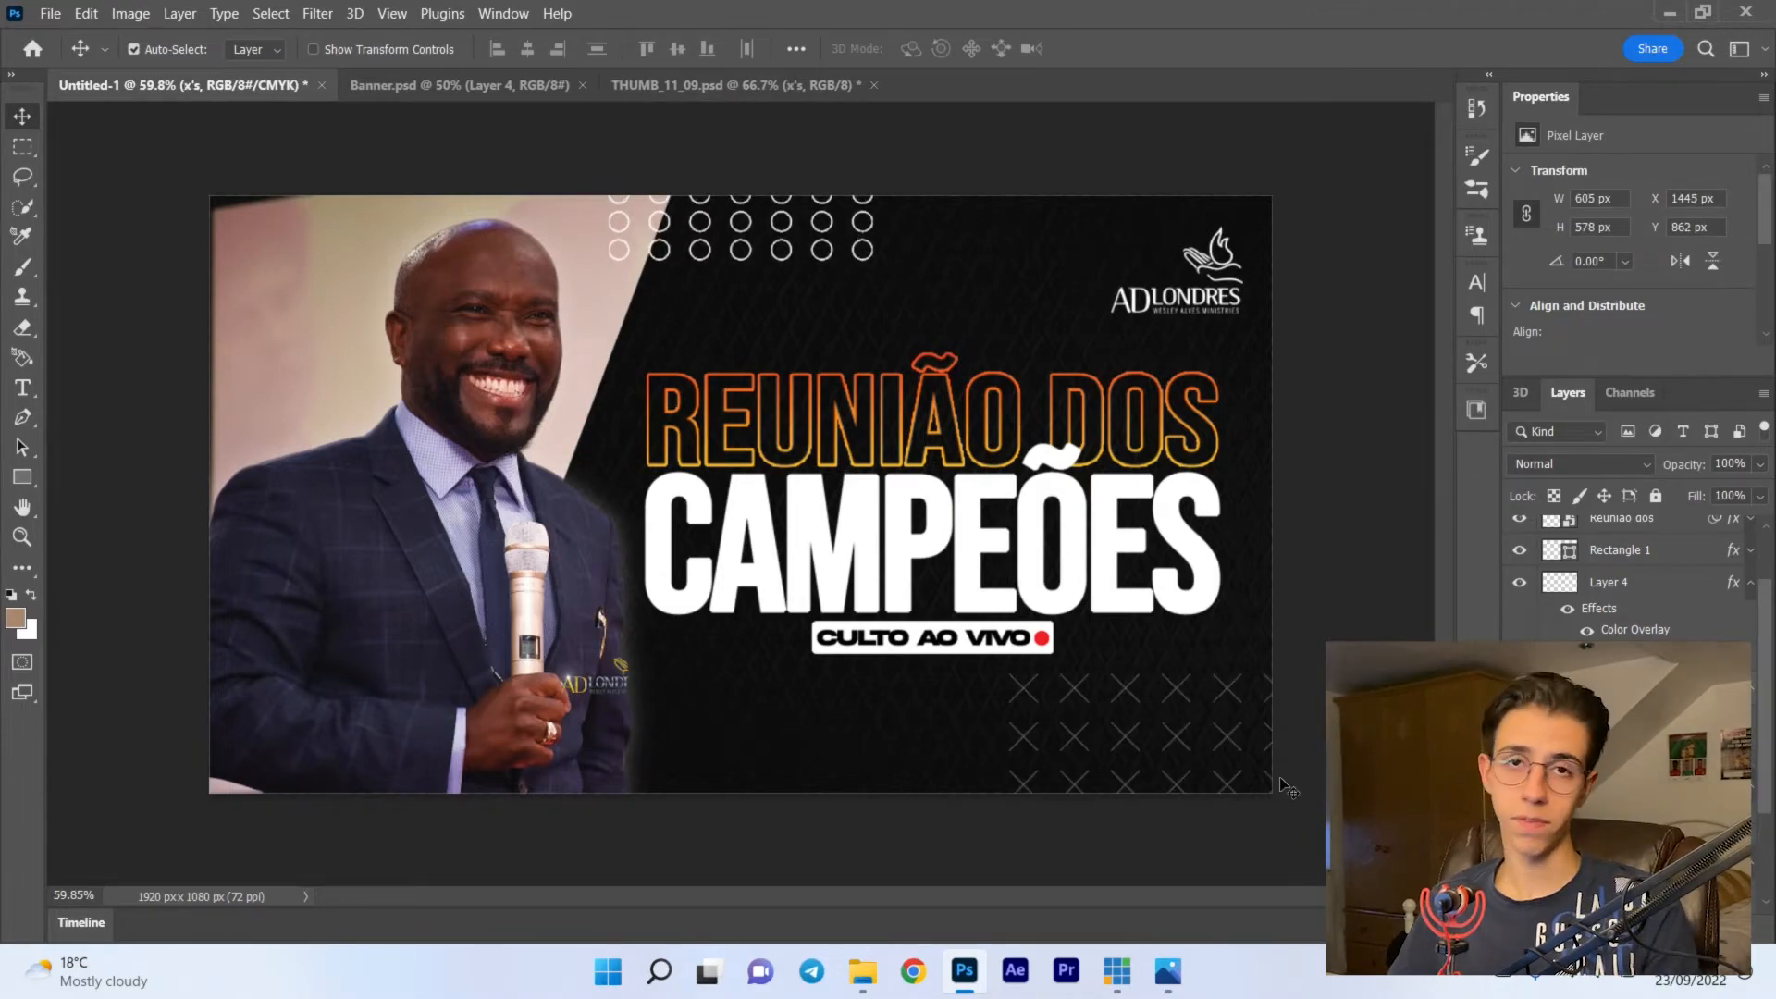
# - Bring the x's layer from THUMB_11_09.psd into Untitled-1 and move it to X 1511 px, Y 895 px in the canvas's lower-right corner
pyautogui.press('Right')
pyautogui.press('Right')
pyautogui.press('Right')
pyautogui.press('Right')
pyautogui.press('Right')
pyautogui.press('Right')
pyautogui.press('Right')
pyautogui.press('Right')
pyautogui.press('Right')
pyautogui.press('Right')
pyautogui.press('Right')
pyautogui.press('Right')
pyautogui.press('Right')
pyautogui.press('Right')
pyautogui.press('Right')
pyautogui.press('Right')
pyautogui.press('Right')
pyautogui.press('Right')
pyautogui.press('Right')
pyautogui.press('Right')
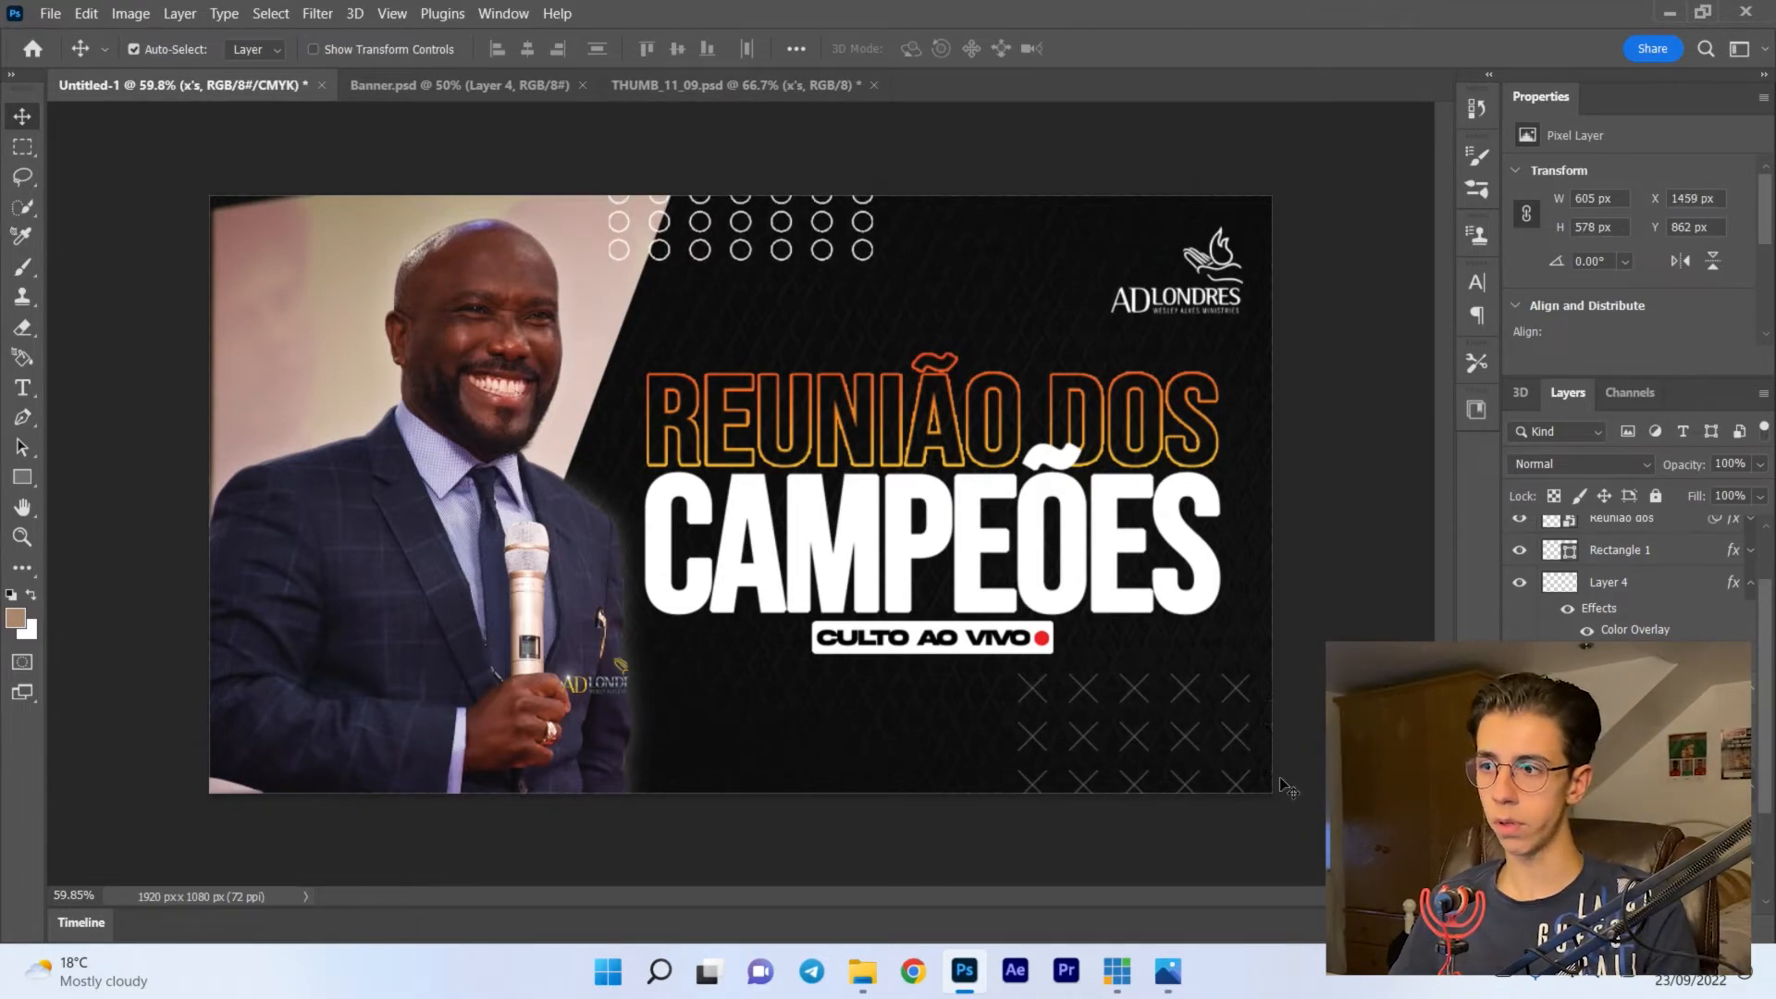
pyautogui.press('Right')
pyautogui.press('Right')
pyautogui.press('Right')
pyautogui.press('Right')
pyautogui.press('Right')
pyautogui.press('Right')
pyautogui.press('Right')
pyautogui.press('Right')
pyautogui.press('Right')
pyautogui.press('Right')
pyautogui.press('Right')
pyautogui.press('Right')
pyautogui.press('Right')
pyautogui.press('Right')
pyautogui.press('Right')
pyautogui.press('Right')
pyautogui.press('Right')
pyautogui.press('Right')
pyautogui.press('Right')
pyautogui.press('Right')
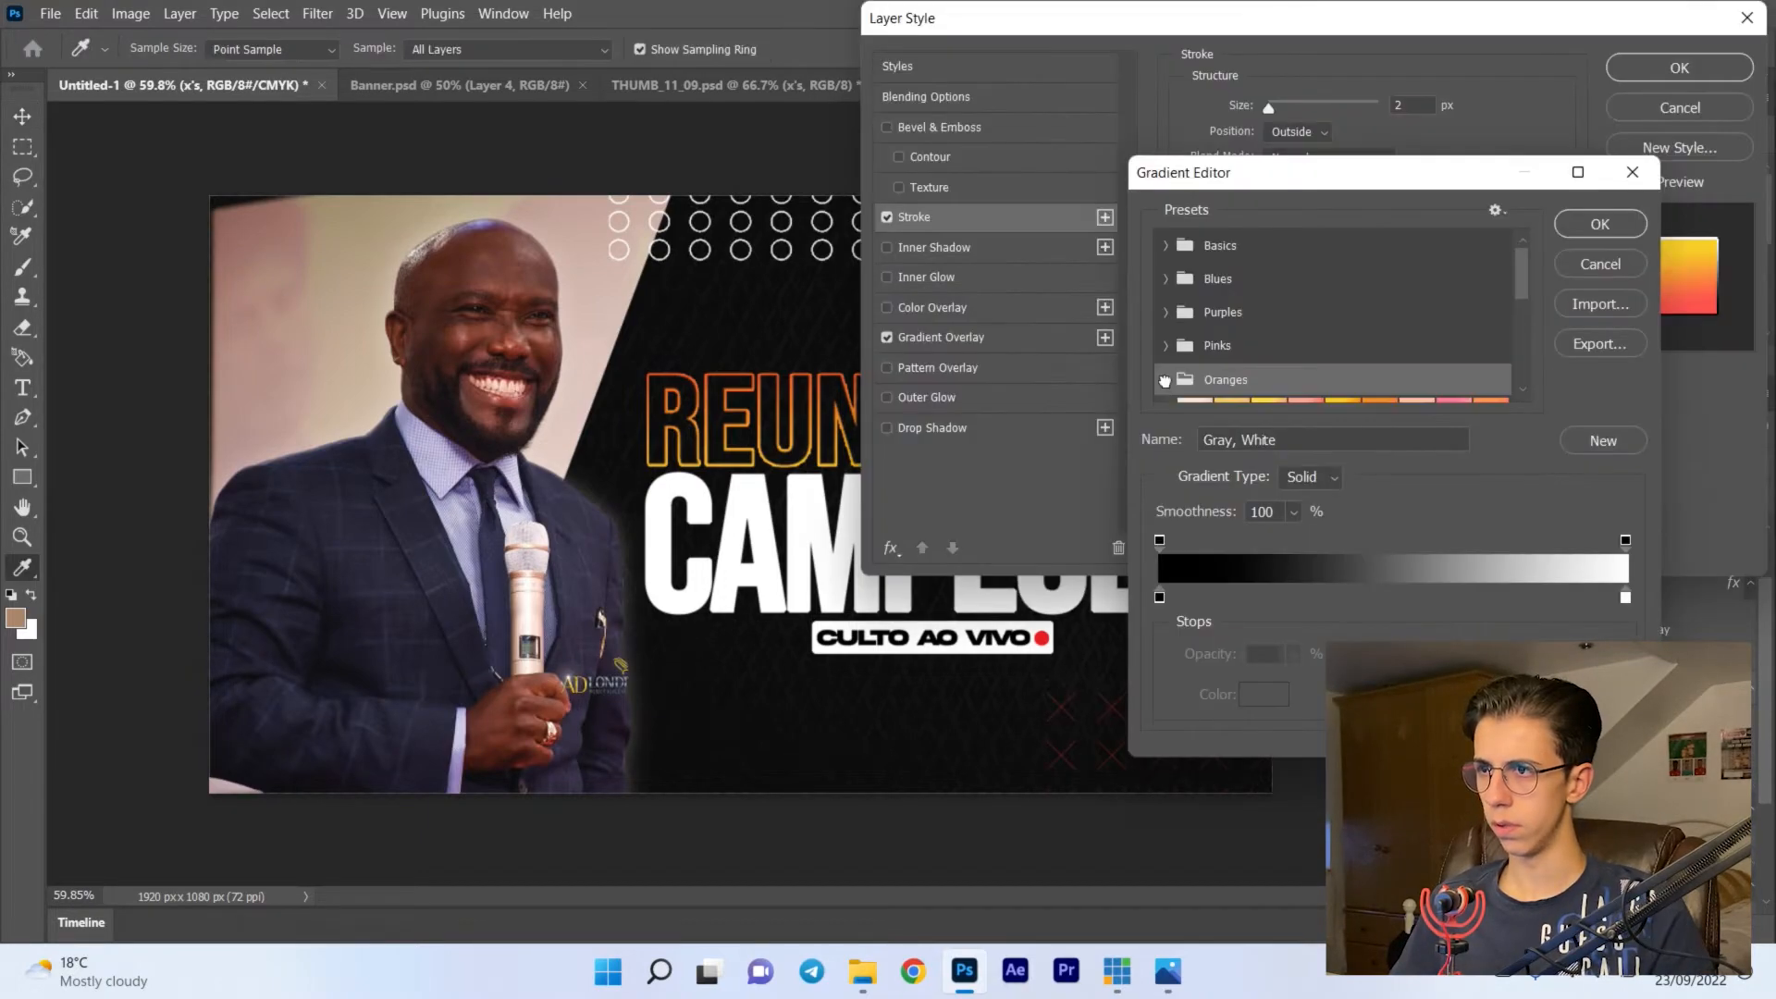
# - Apply a gradient from the Oranges presets to the stroke of the x's layer
pyautogui.scroll(-2, 1405, 312)
pyautogui.click(1340, 306)
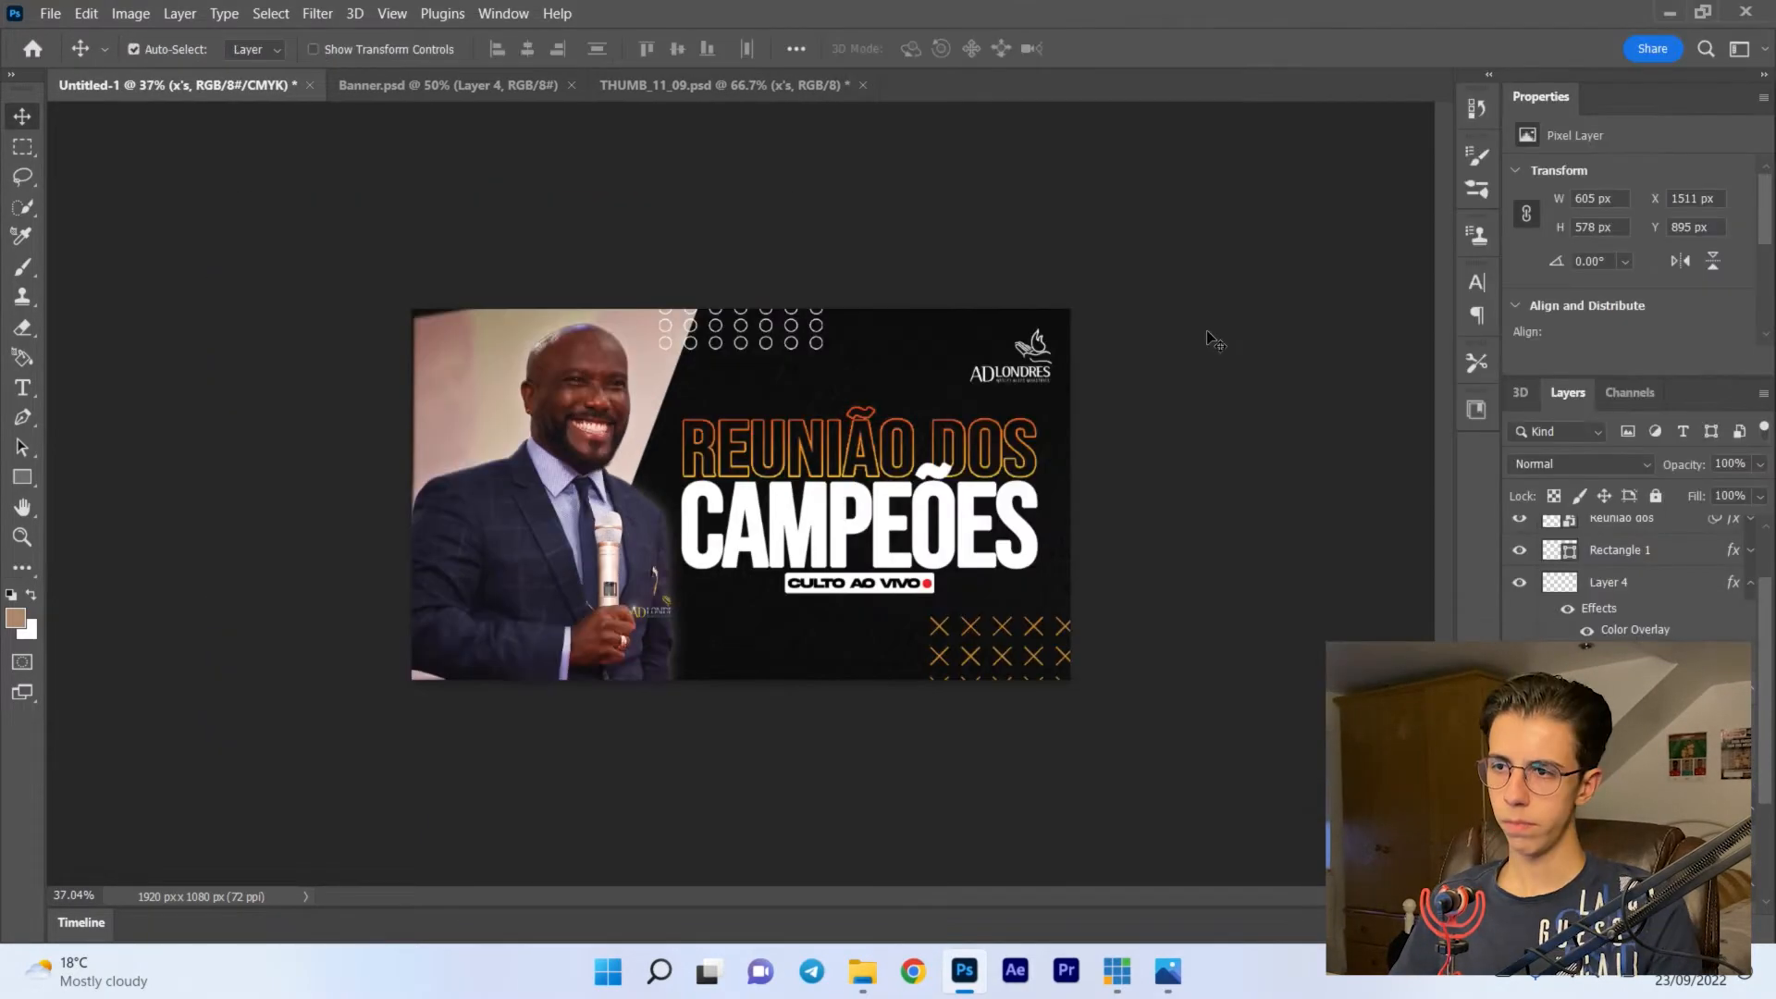
pyautogui.press('t')
pyautogui.press('v')
# - Scale down the x's pattern and fit it into the canvas's lower-right corner
pyautogui.hotkey('ctrl', 't')
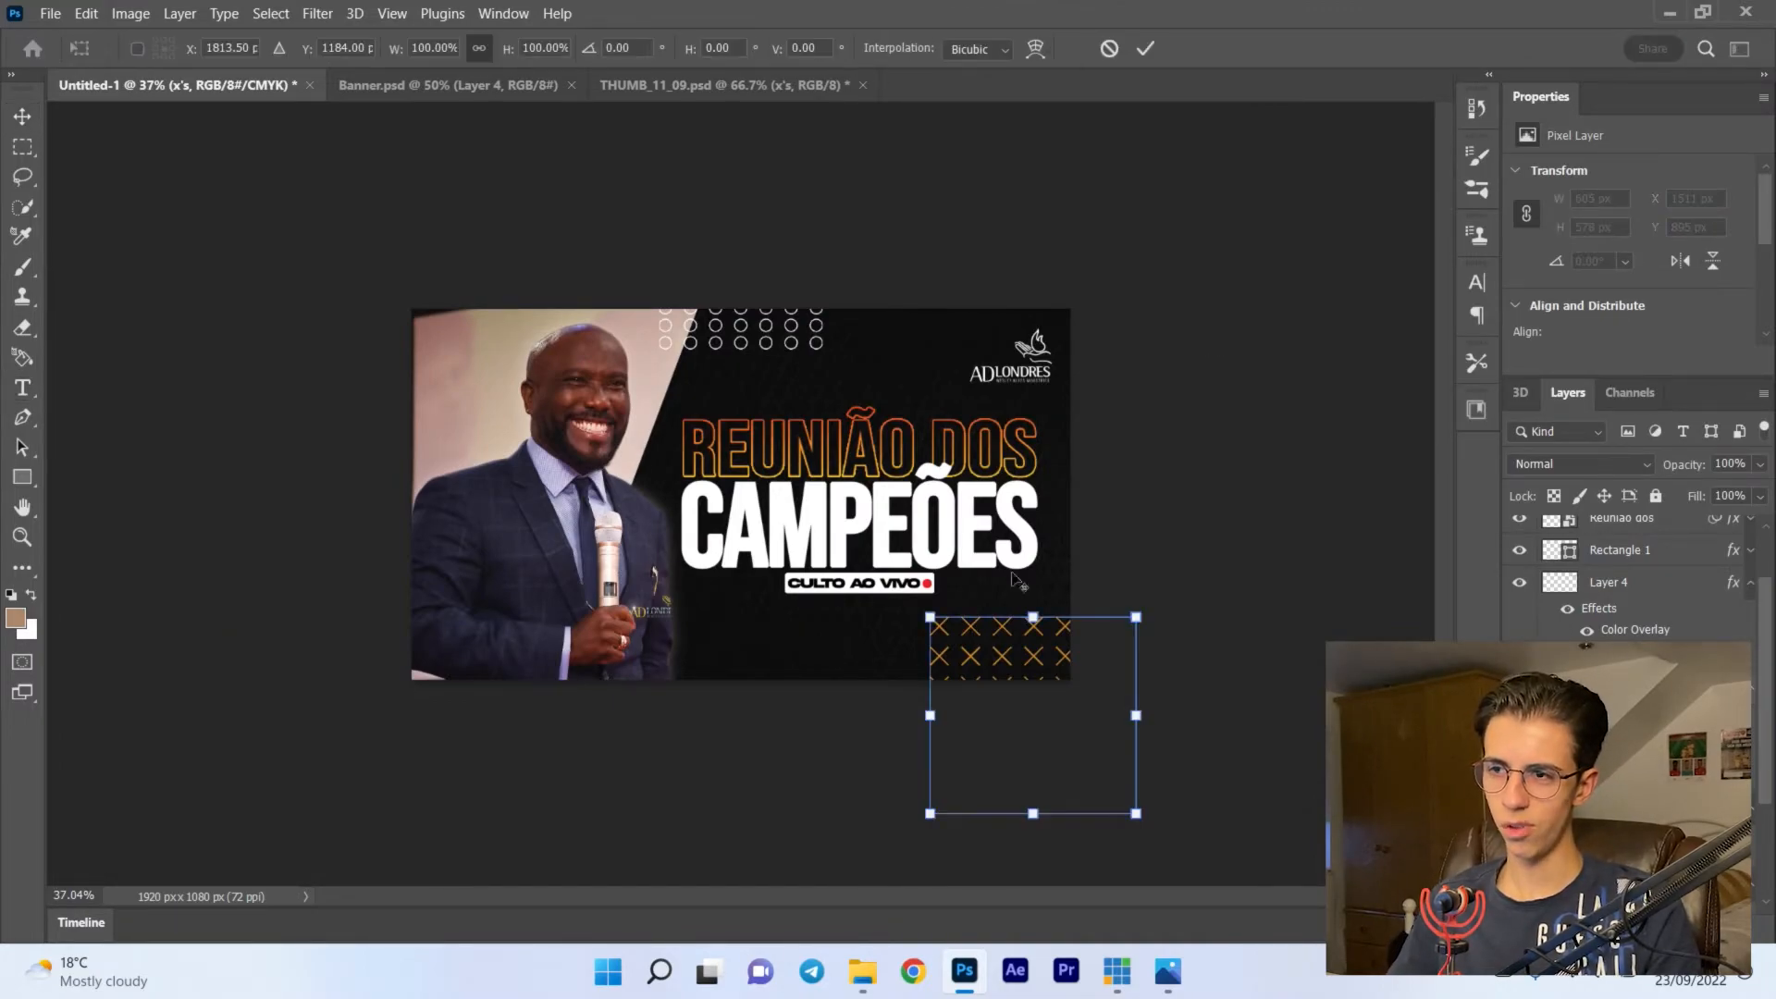
pyautogui.scroll(2, 1013, 579)
pyautogui.moveTo(1006, 668); pyautogui.dragTo(1093, 750)
pyautogui.moveTo(1145, 804); pyautogui.dragTo(1113, 737)
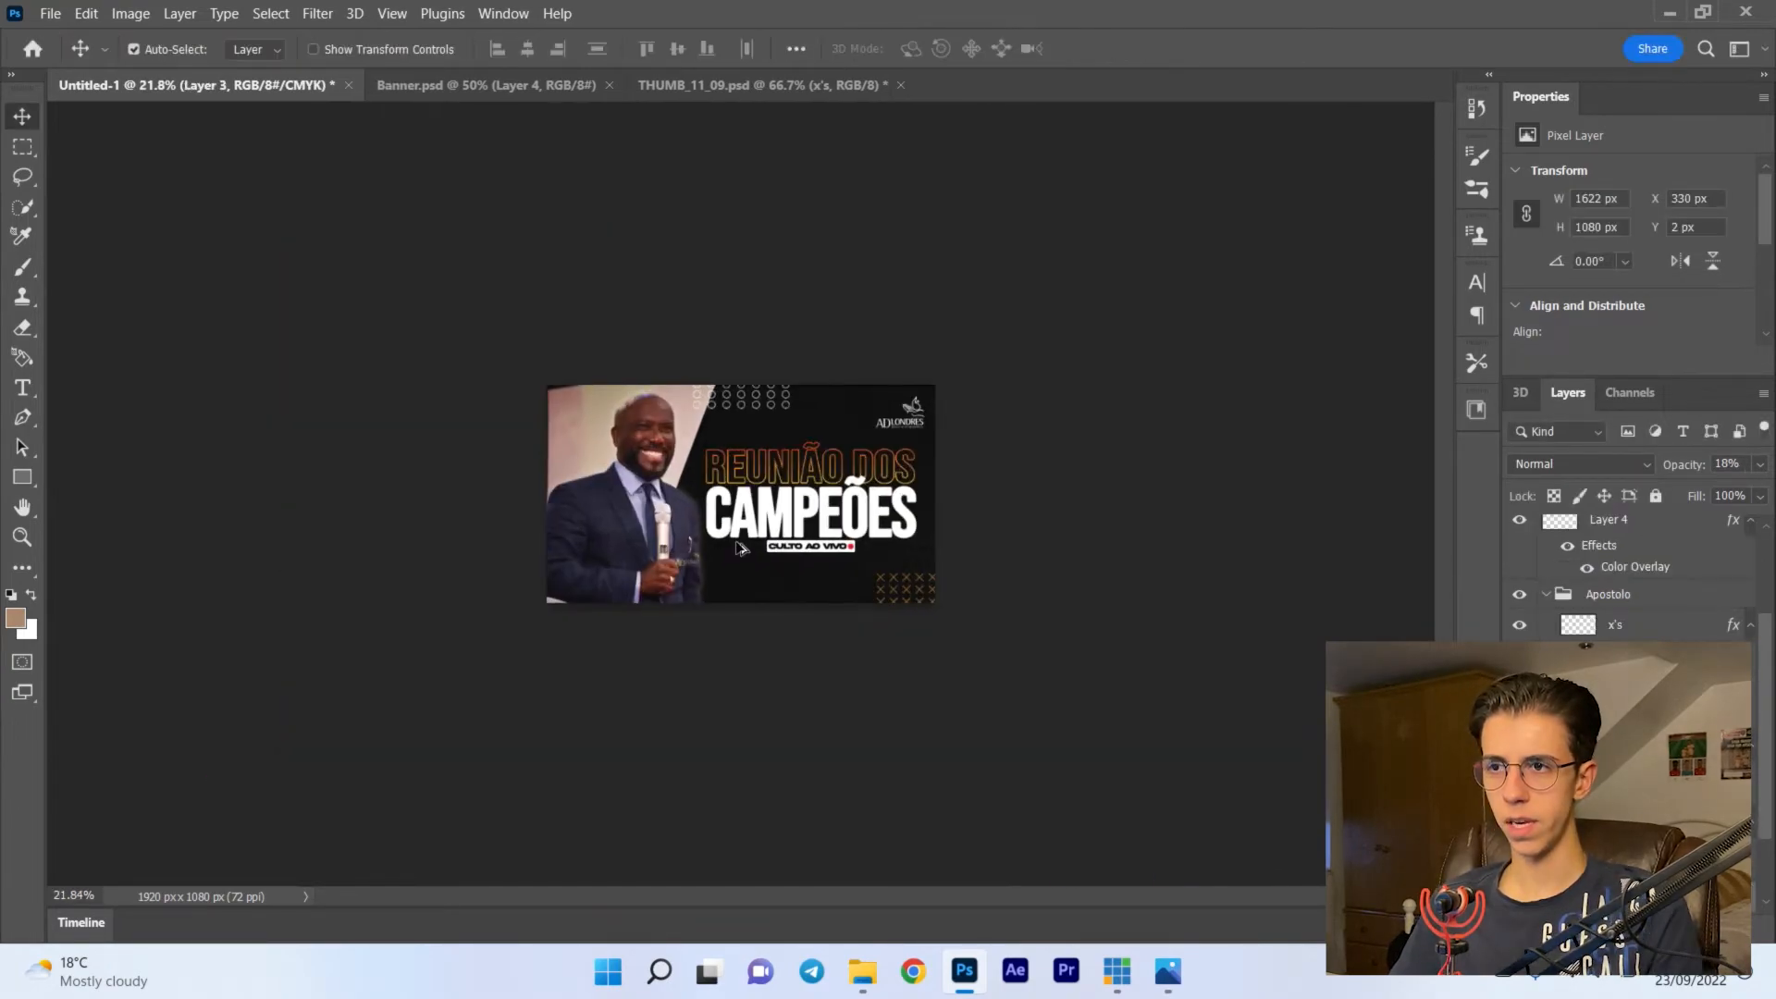
# - Enlarge the diamond-pattern texture in Layer 3 to 1696 x 1130 px and set its opacity to 28%
pyautogui.scroll(-1, 741, 548)
pyautogui.scroll(1, 740, 548)
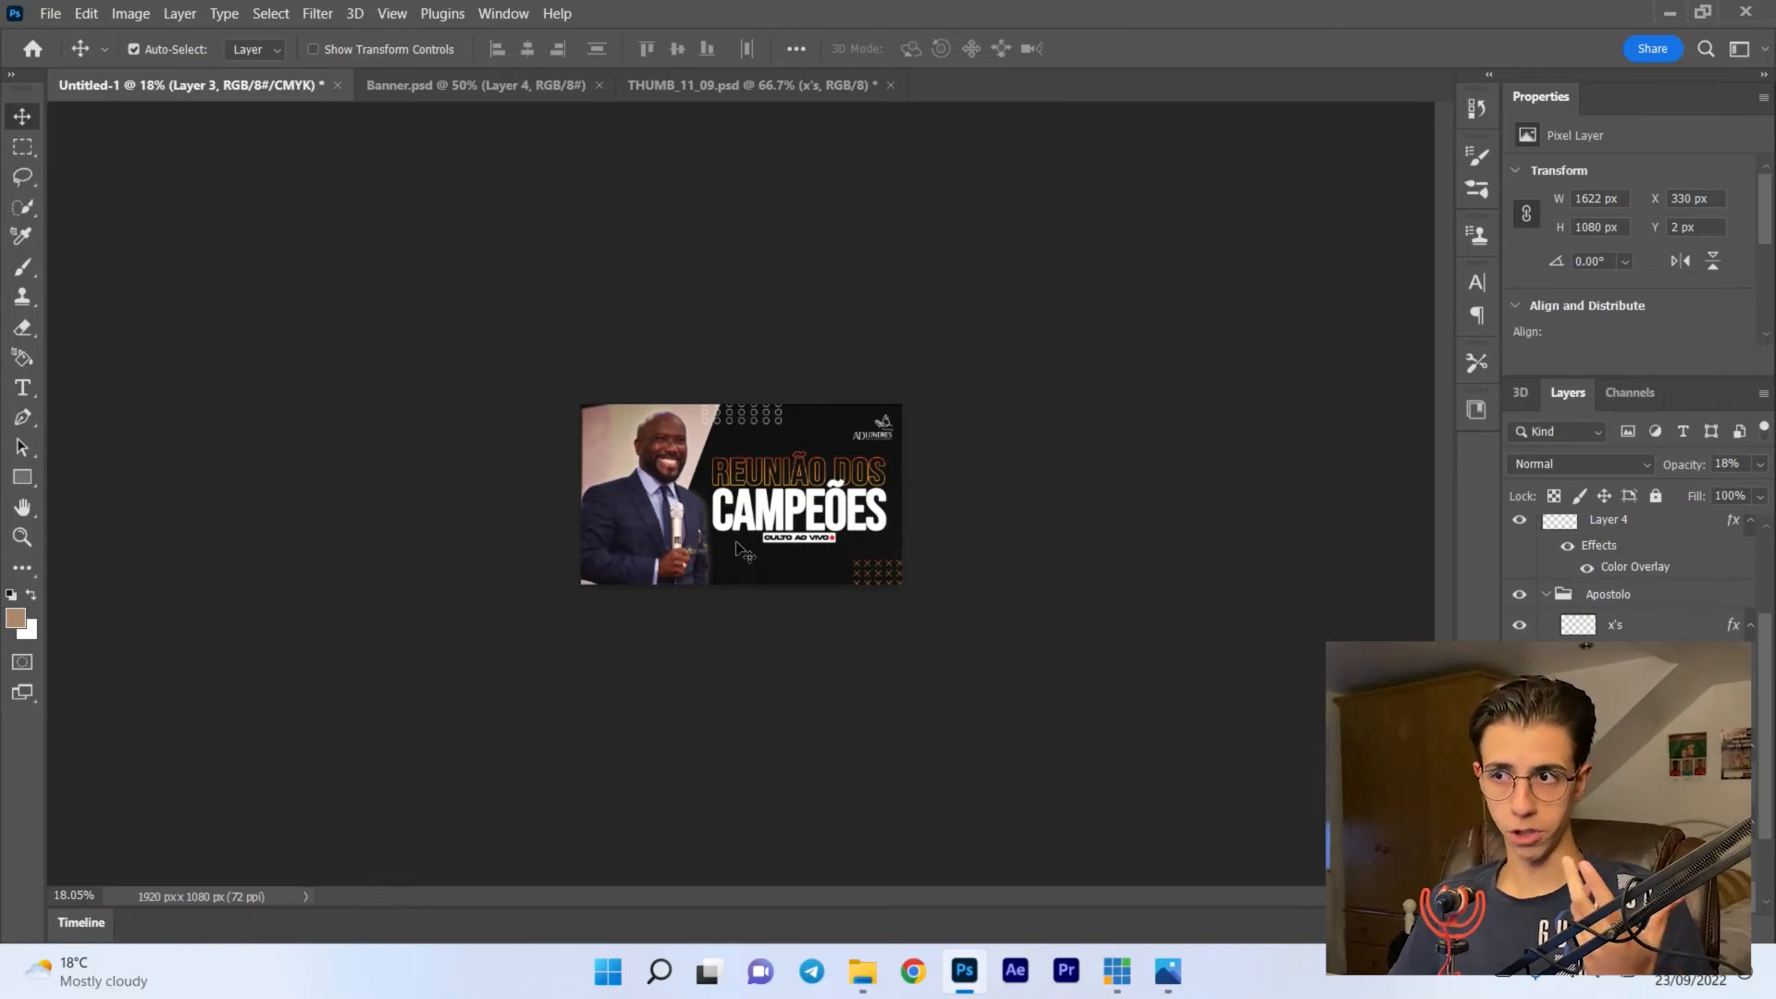
pyautogui.scroll(3, 737, 546)
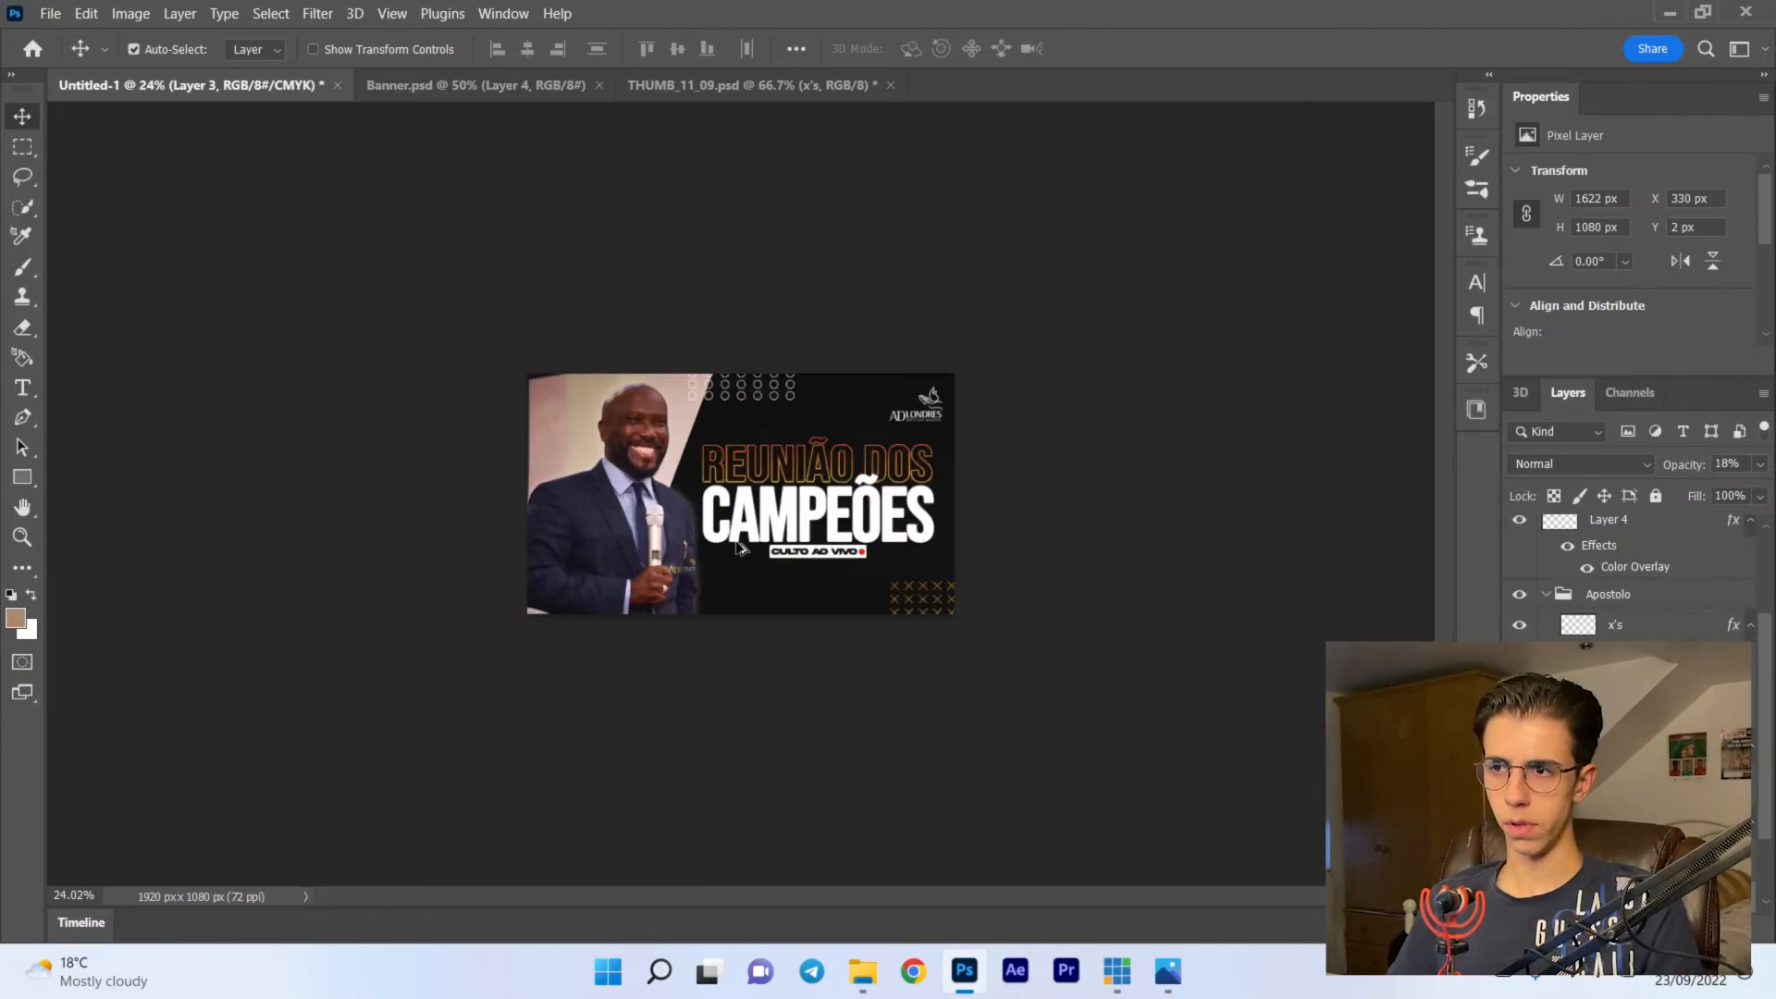
pyautogui.scroll(8, 737, 548)
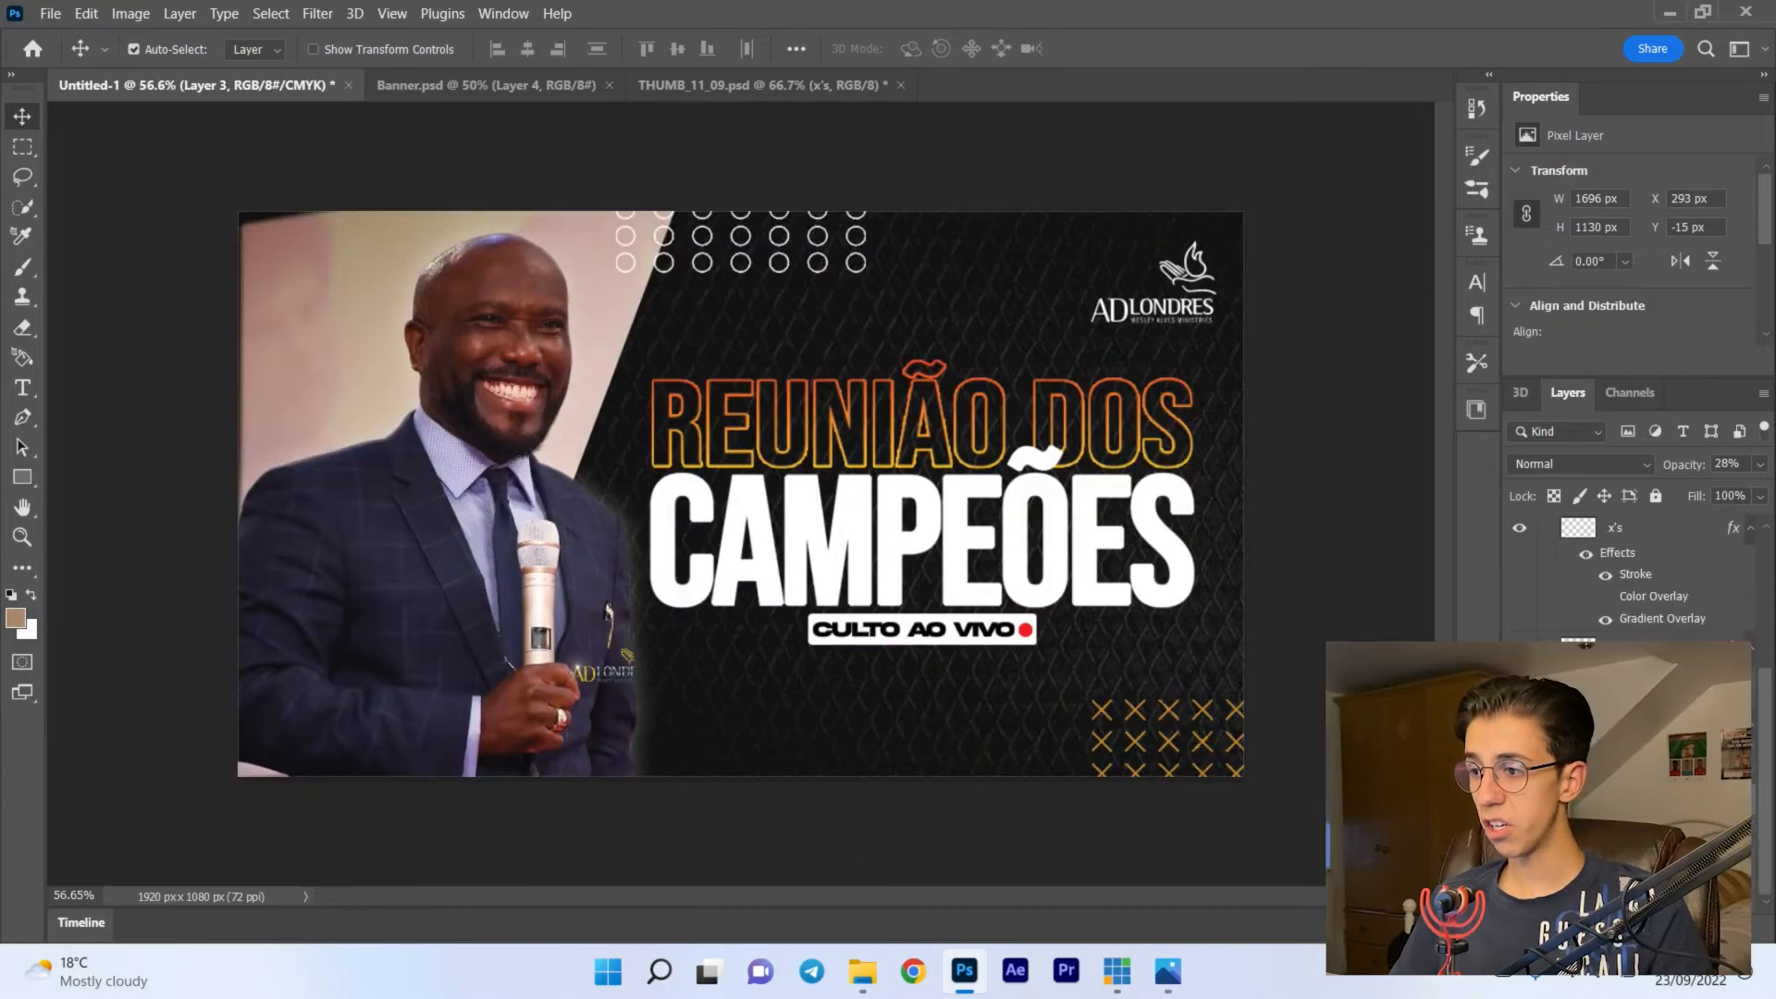
# - Add a black Multiply drop shadow to the slanted Rectangle 1 with 58% opacity, 54° angle and 35 px distance, and increase the shadow size
pyautogui.click(1583, 923)
pyautogui.click(1628, 902)
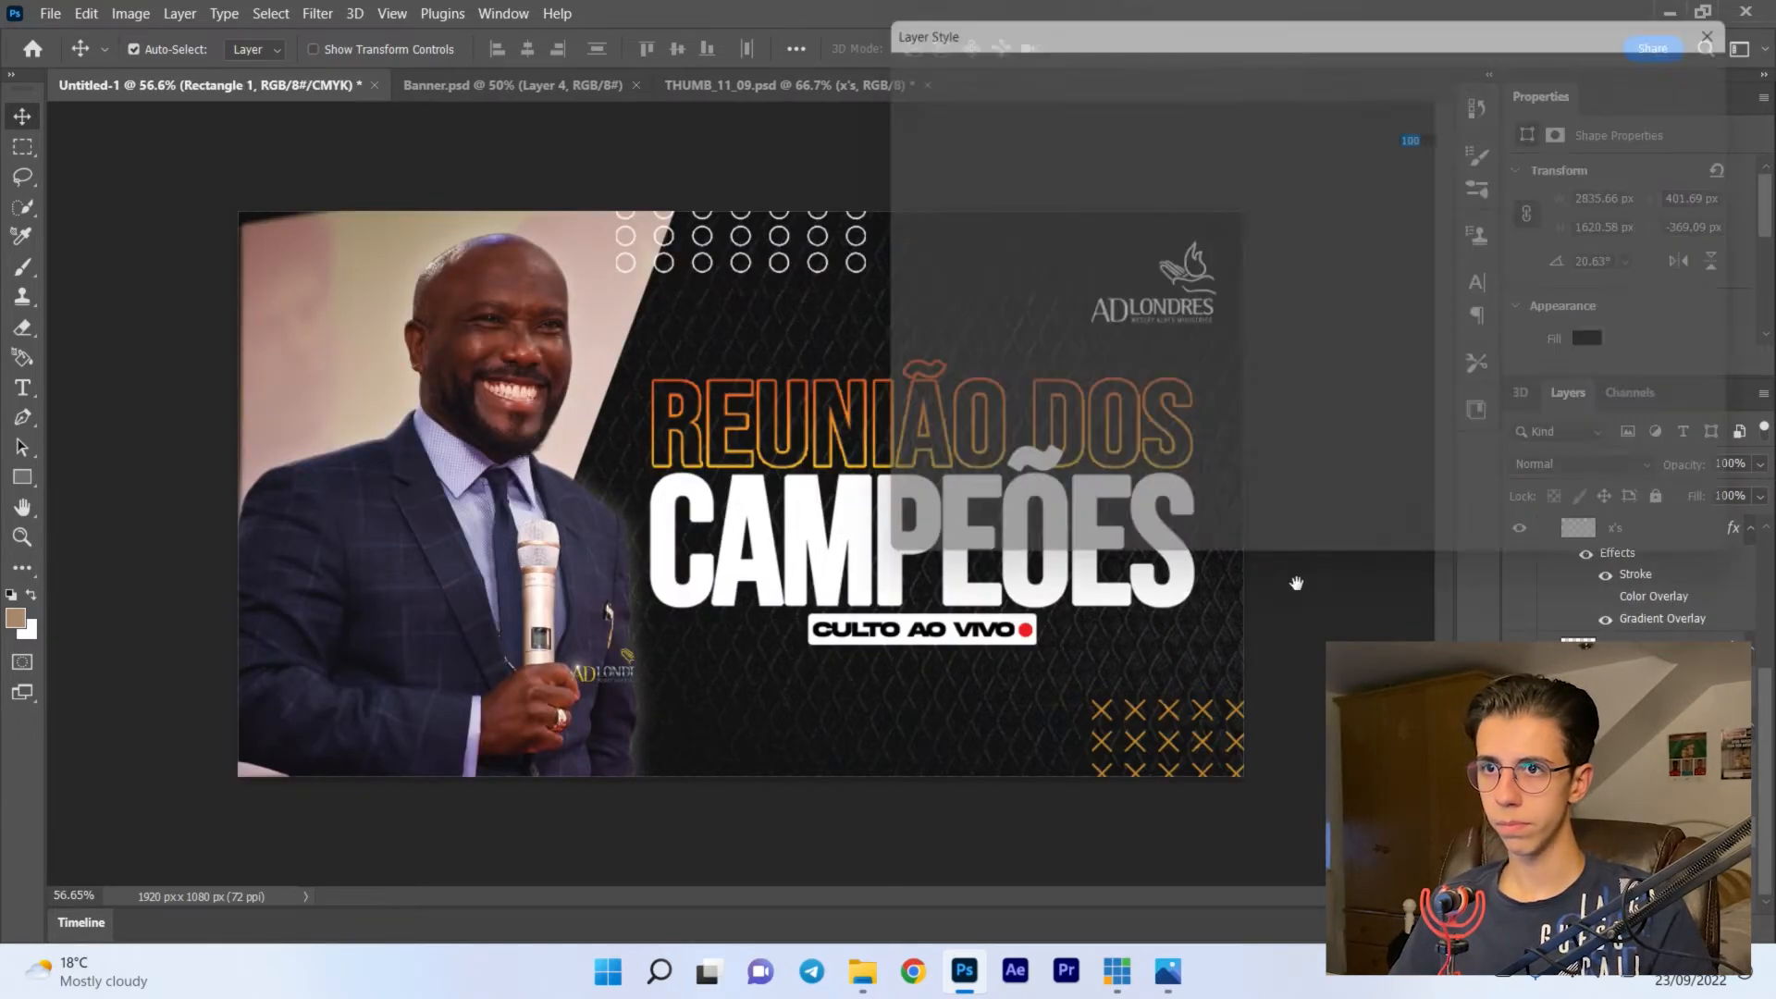
pyautogui.moveTo(775, 386); pyautogui.dragTo(747, 222)
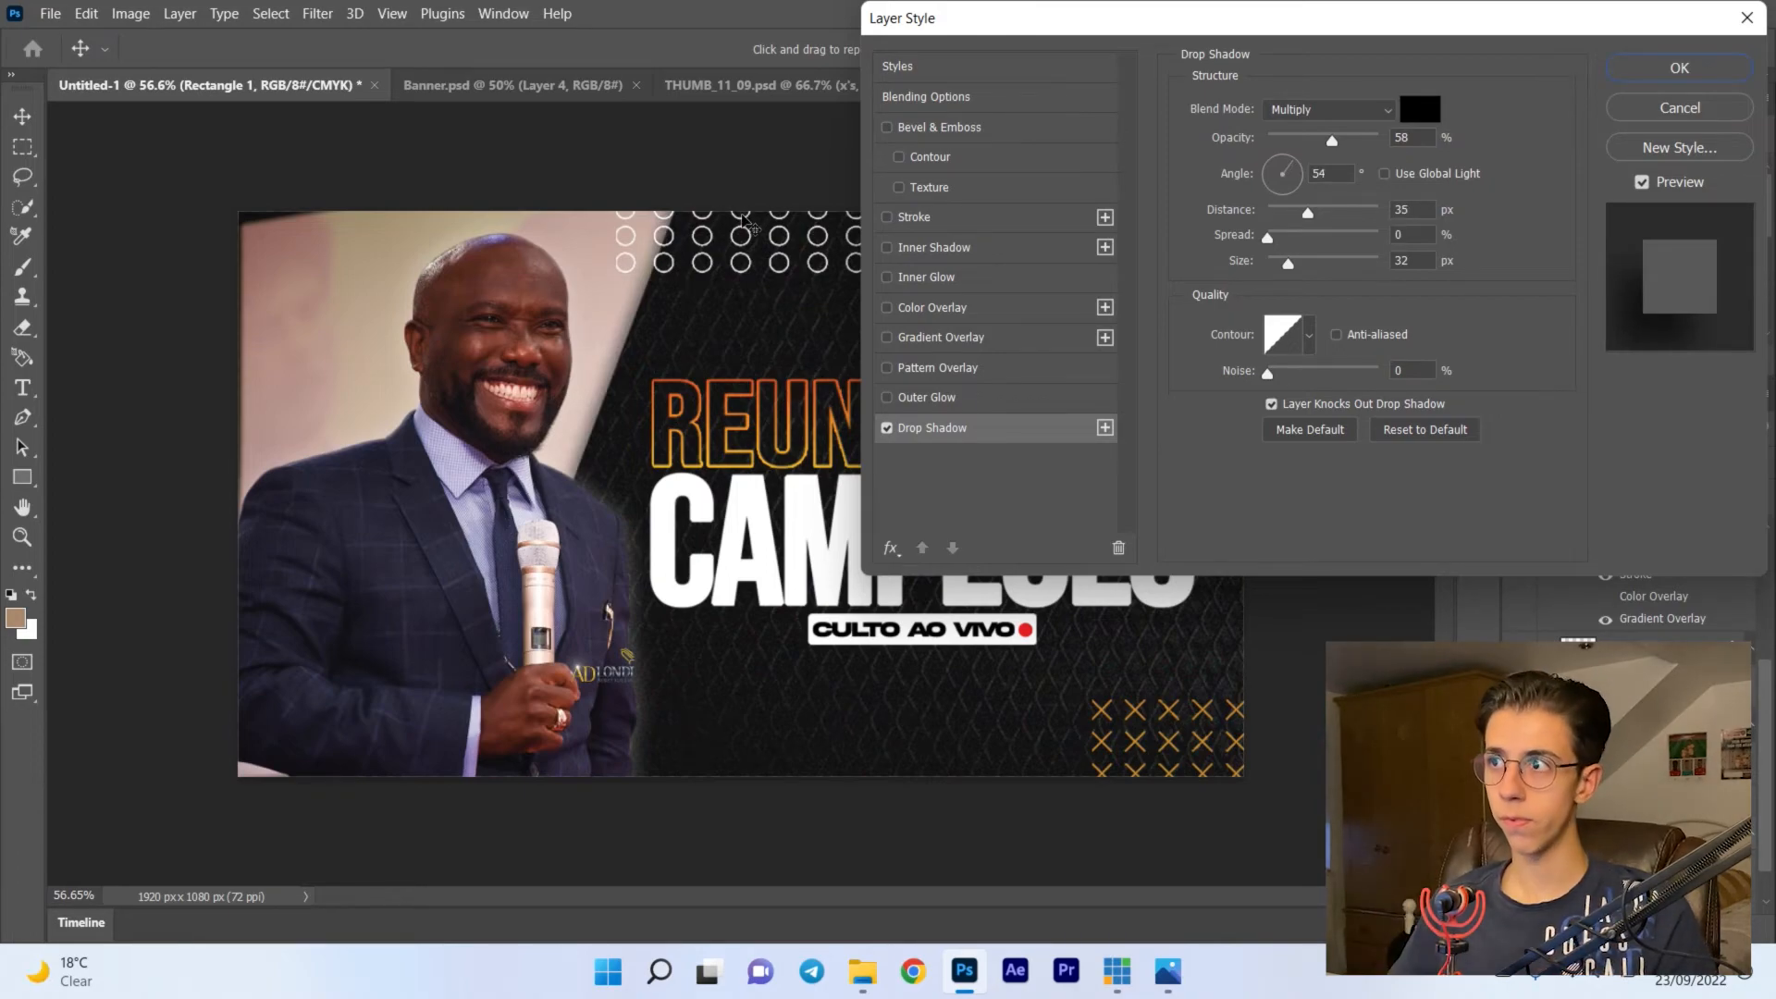
pyautogui.moveTo(1288, 265); pyautogui.dragTo(1326, 273)
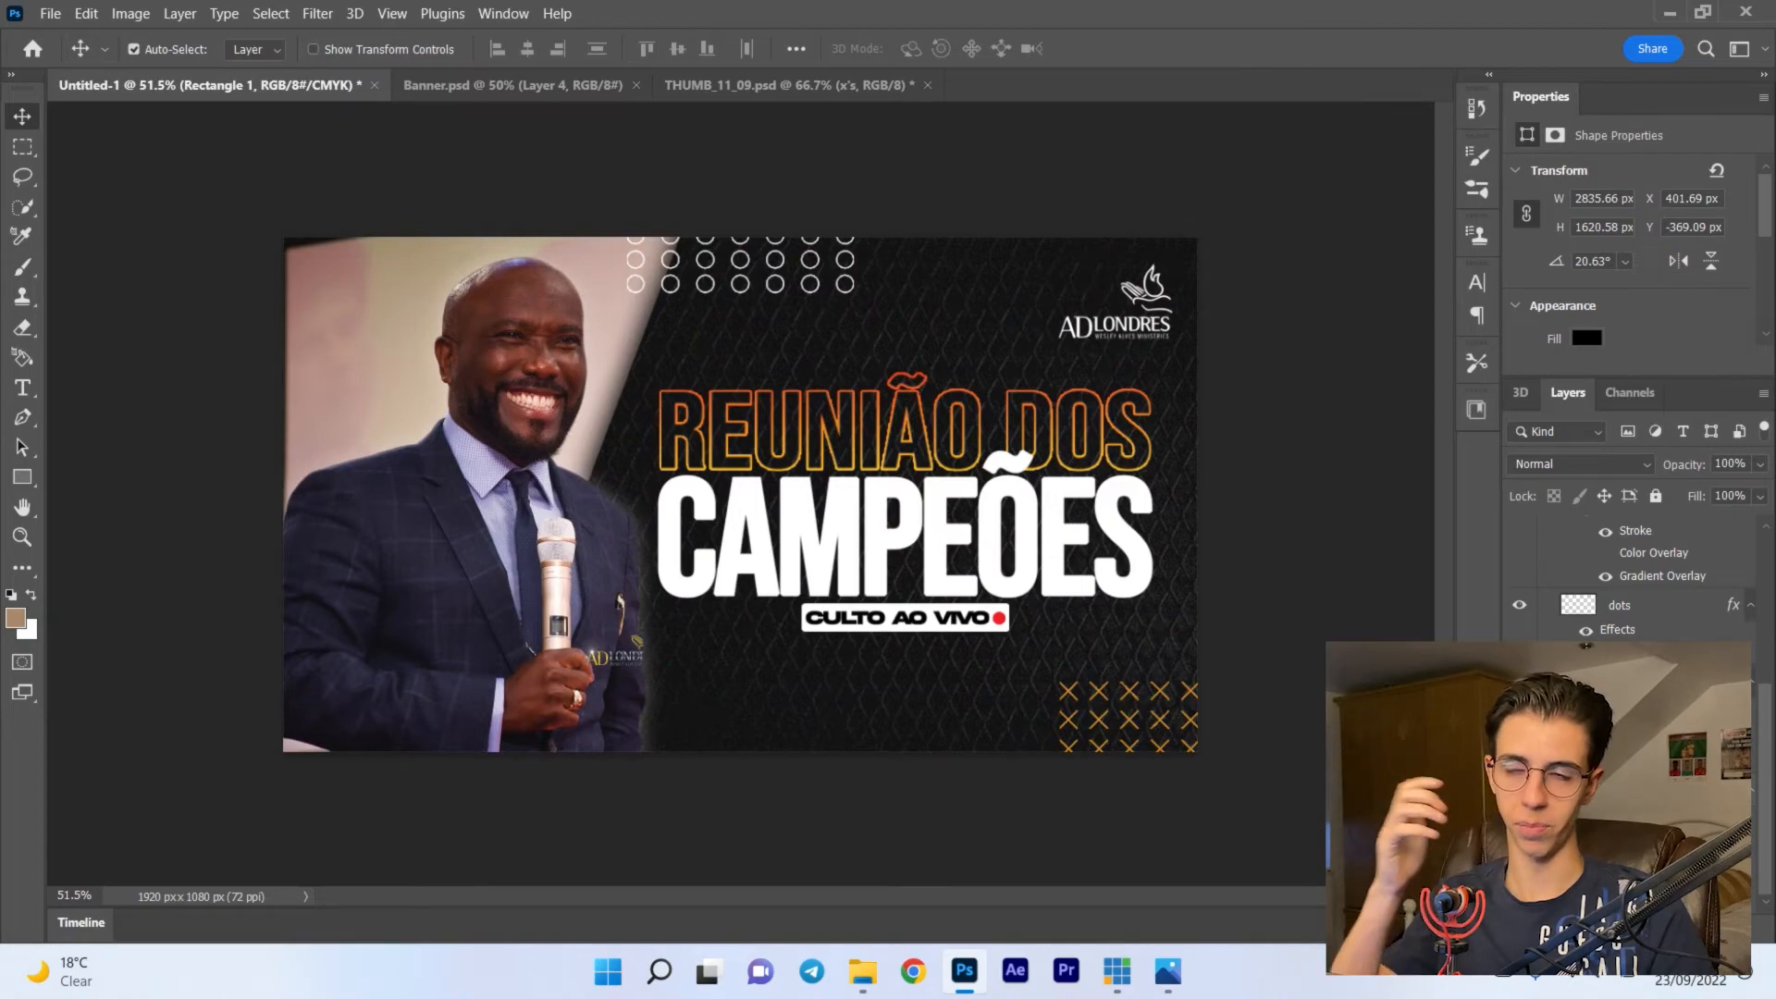
# - Toggle the cut-out speaker layer's visibility to compare the design with and without it in front of the panel
pyautogui.click(1520, 777)
pyautogui.click(1520, 777)
pyautogui.click(1520, 777)
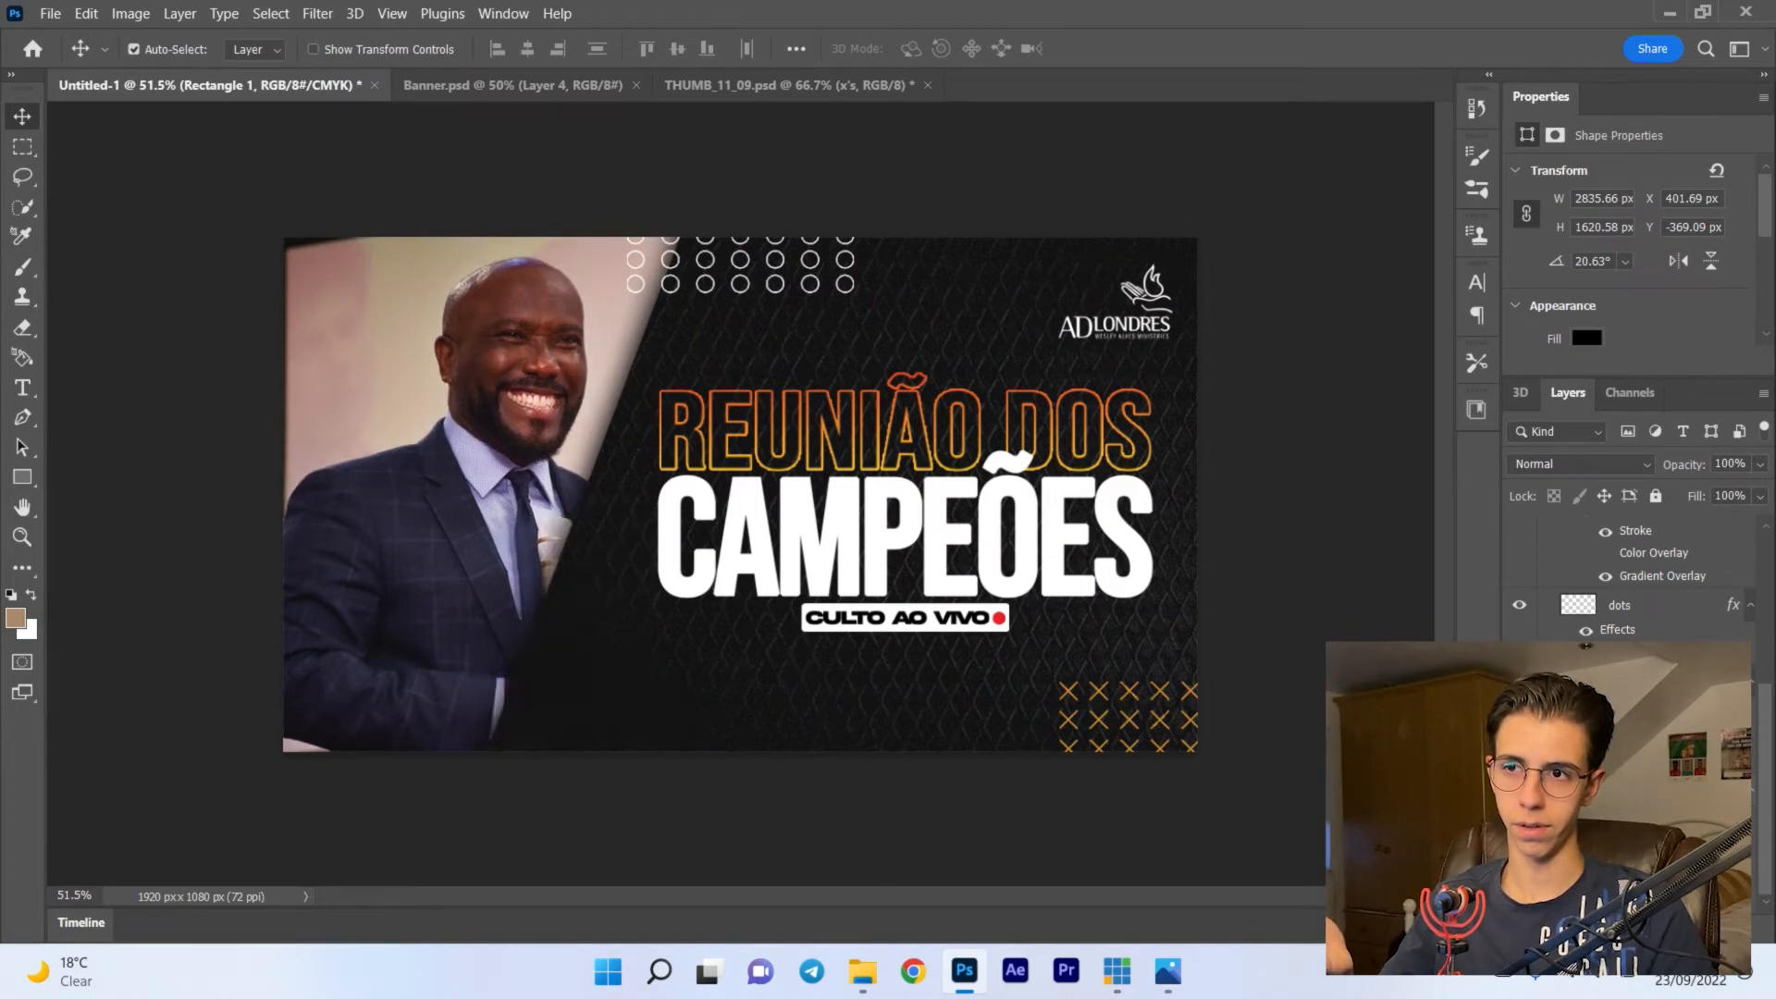
pyautogui.click(1519, 777)
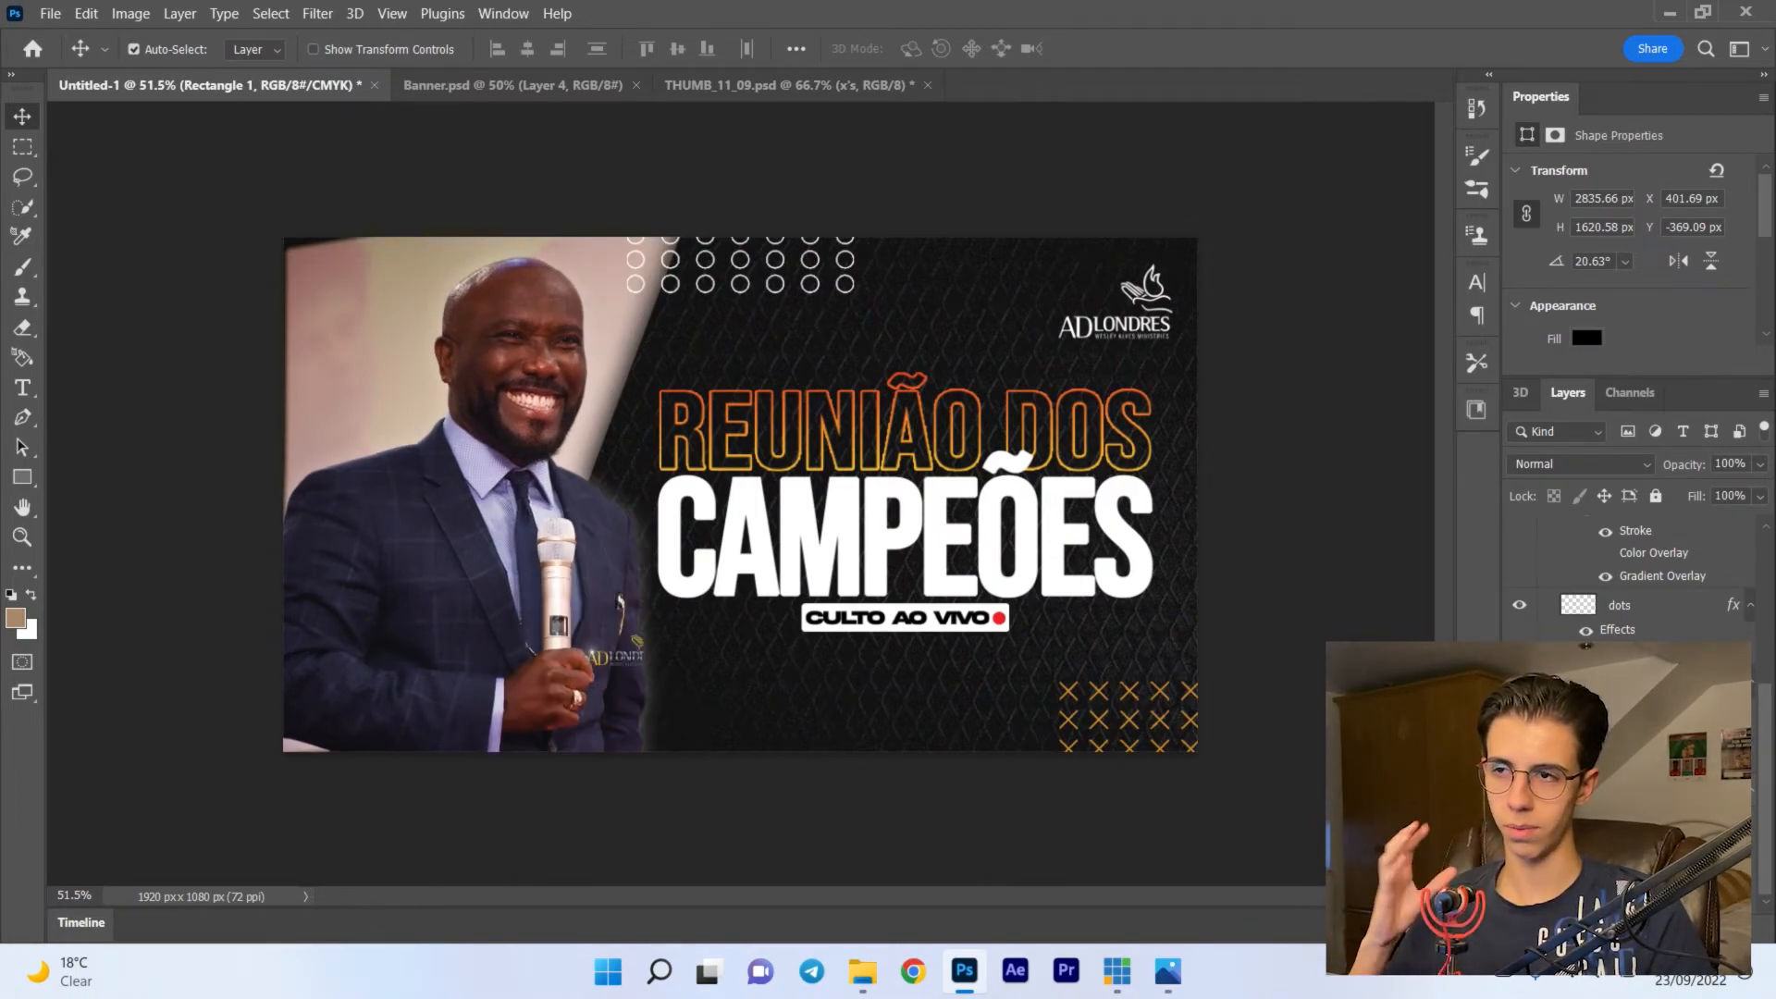